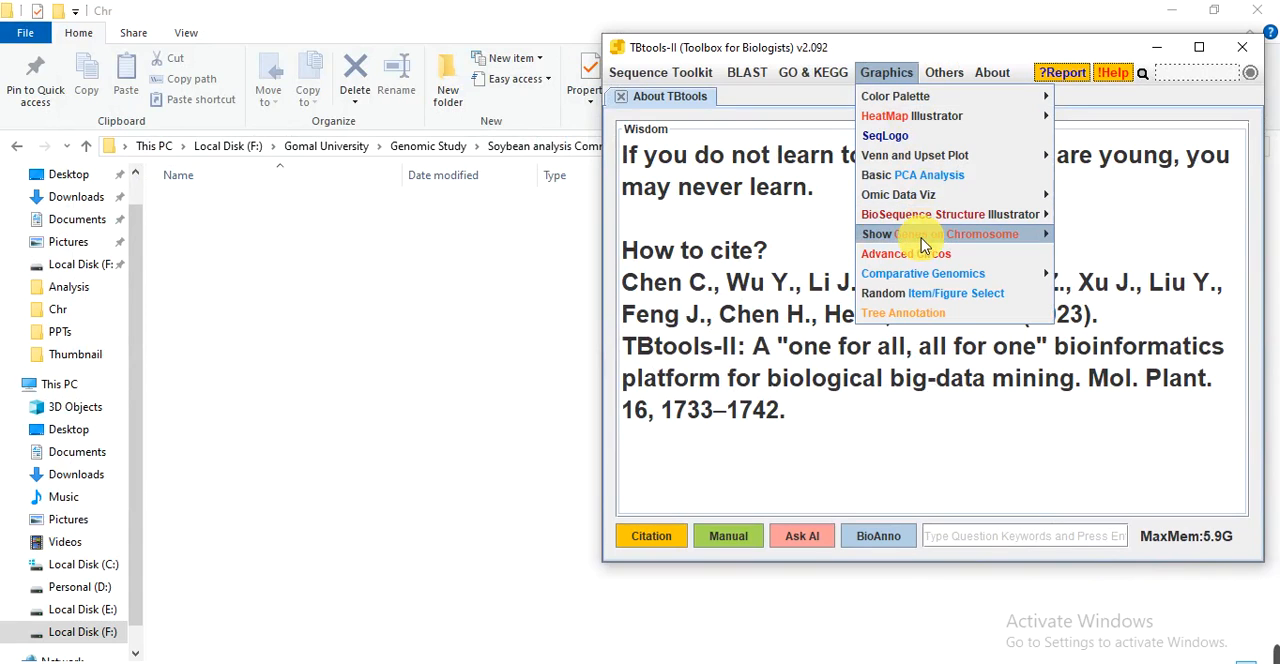
Open the Gene Location Visualize from GTF/GFF tool, and switch to the Z. mays data folder in File Explorer.
mouse_move(929, 236)
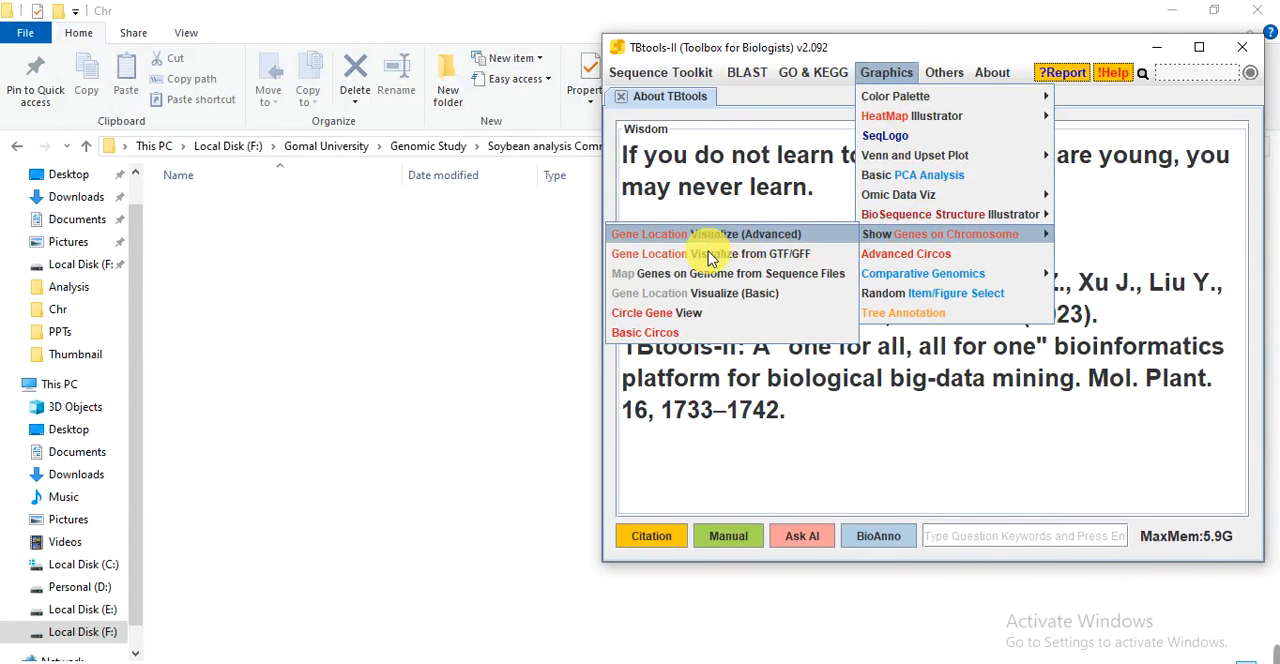
left_click(787, 260)
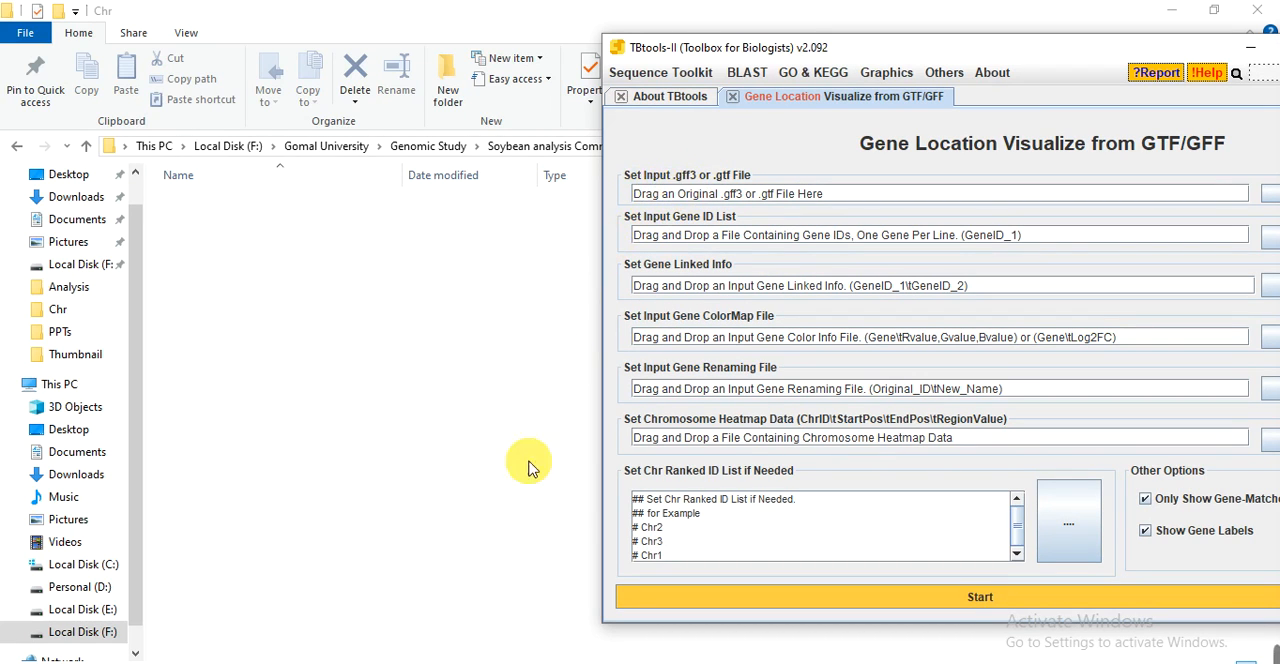
mouse_move(478, 662)
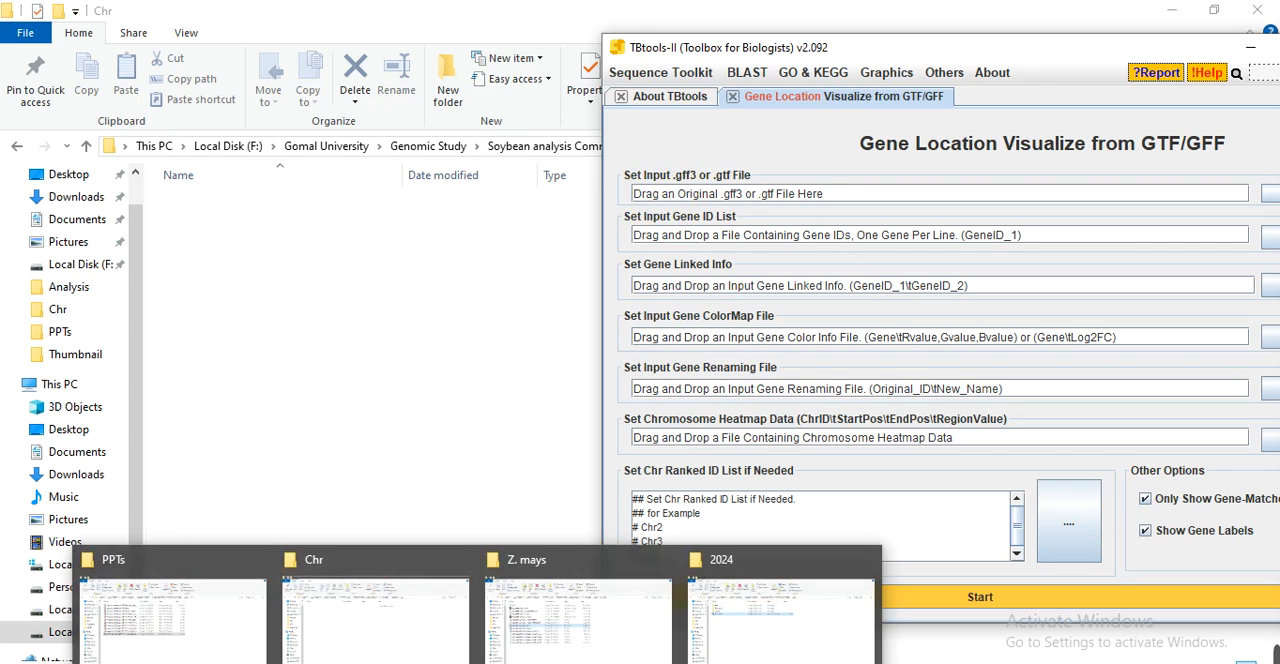
left_click(557, 633)
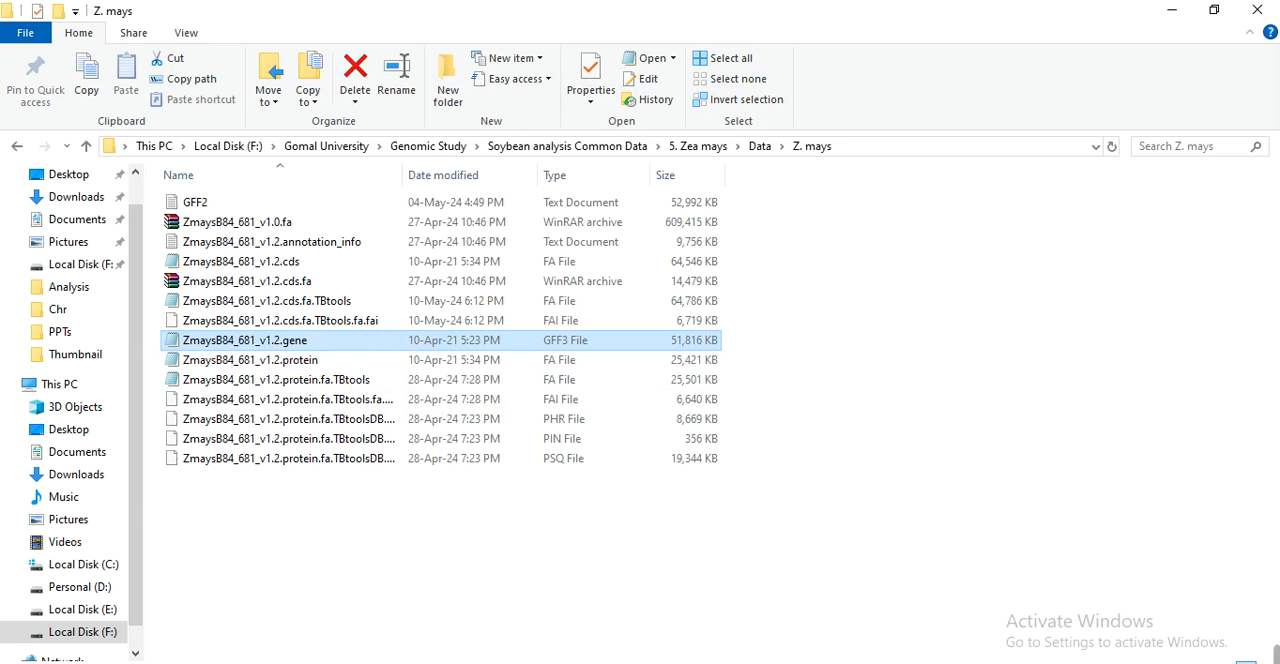
Switch to the Chr folder, shrink its window from full screen, and show it together with the TBtools-II gene location form.
mouse_move(477, 662)
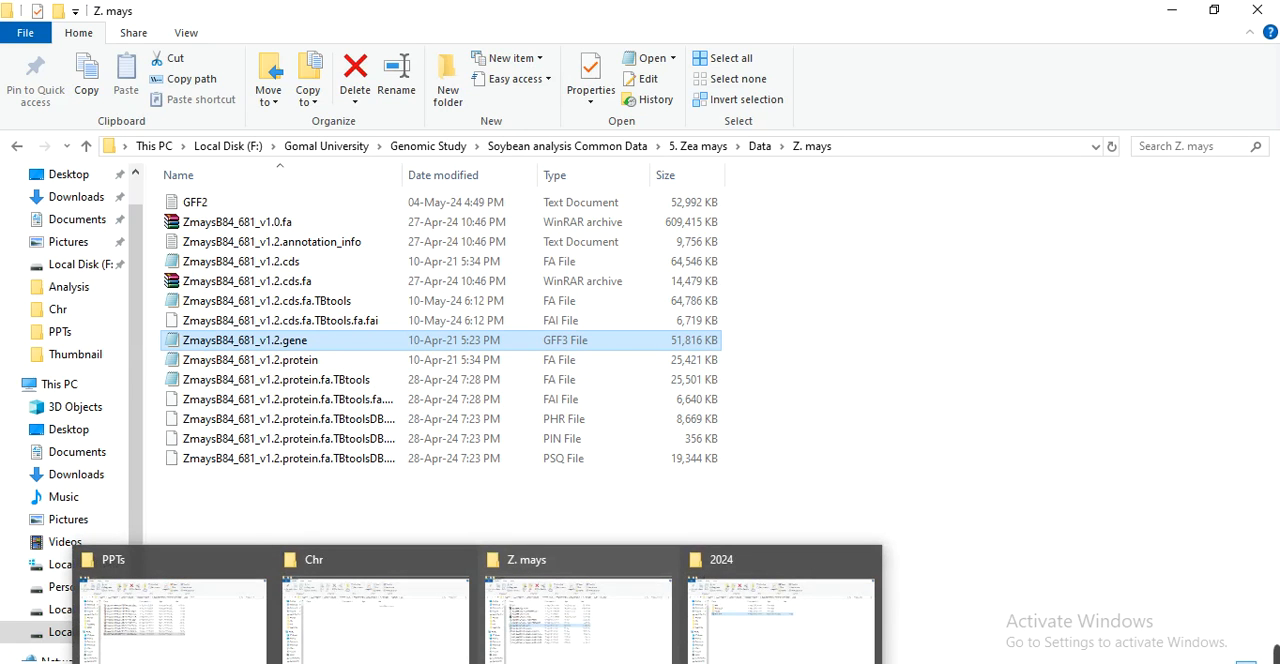
left_click(386, 603)
double_click(612, 18)
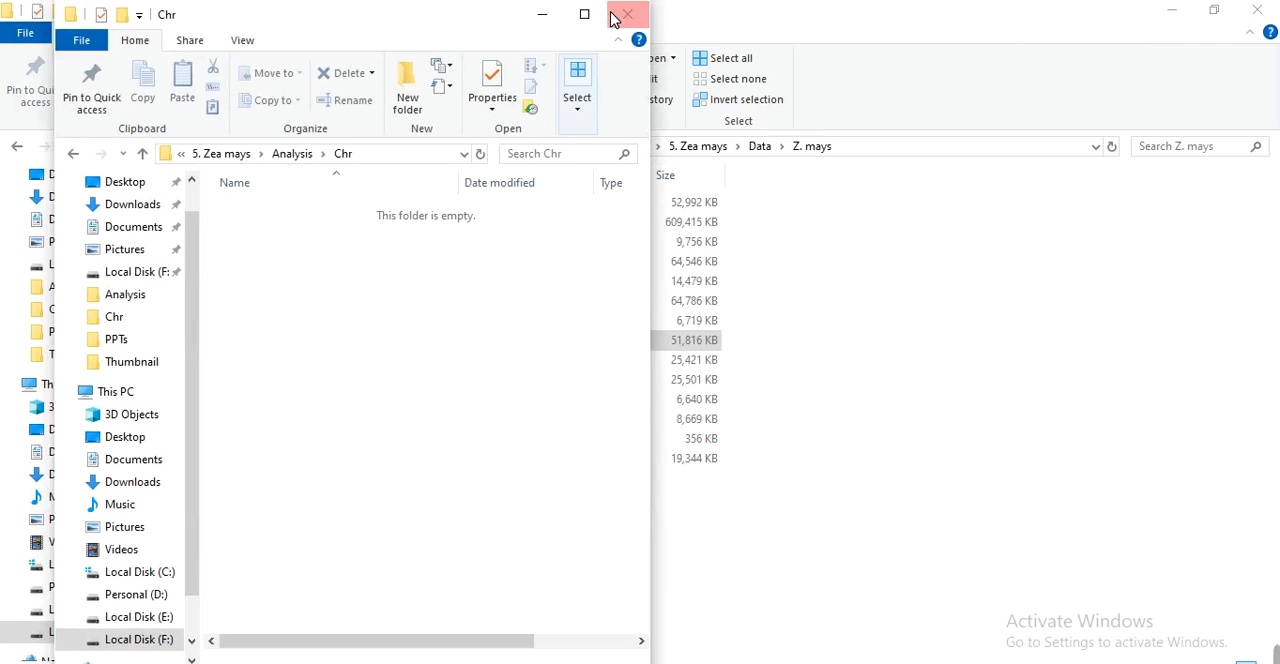
left_click(735, 662)
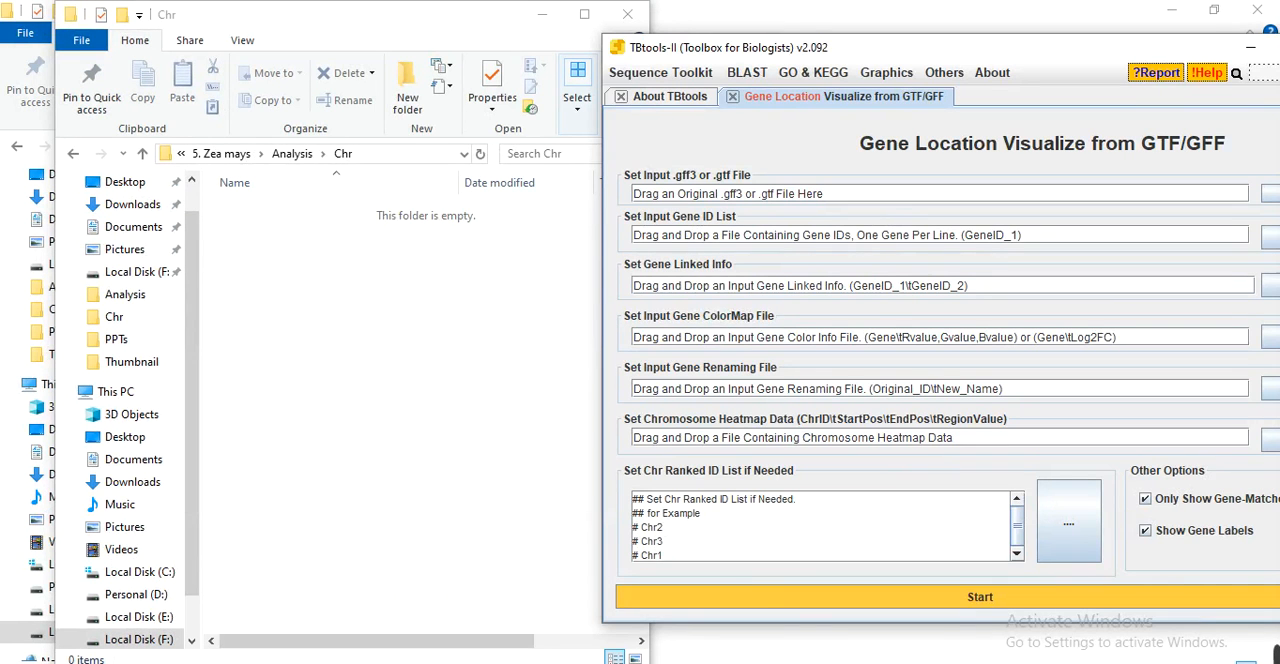
left_click(290, 310)
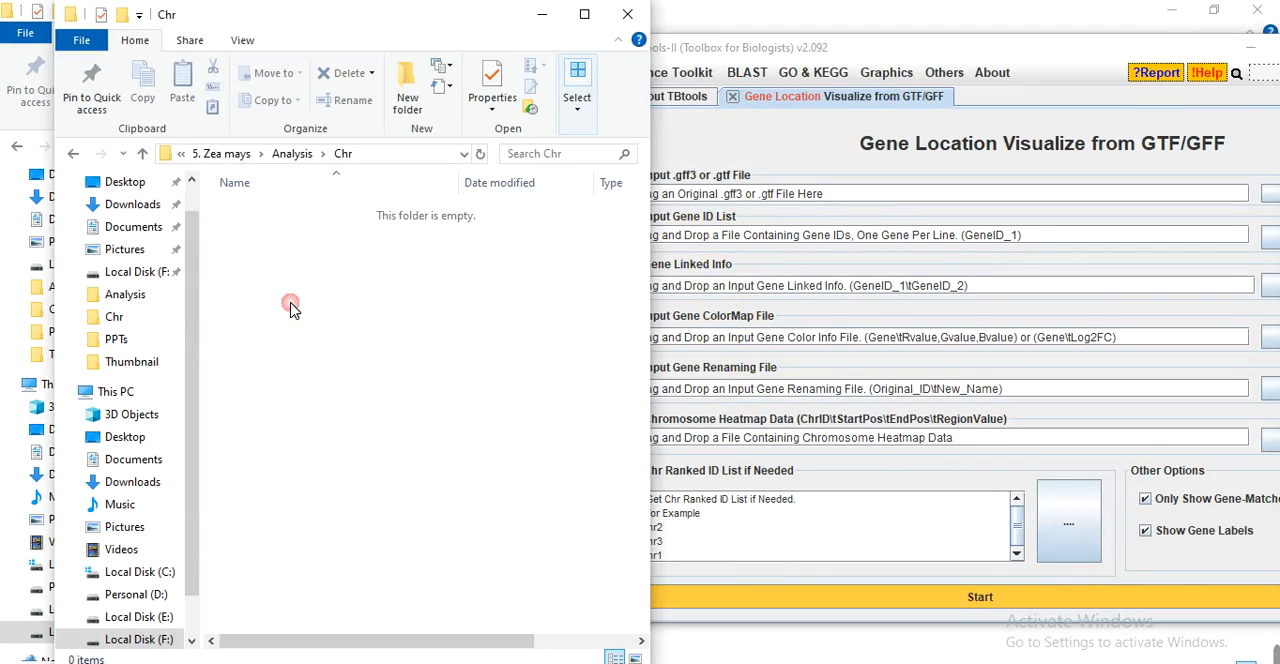
Create a text document named Gene ID in the Chr folder and move the folder window clear of the TBtools form.
right_click(317, 283)
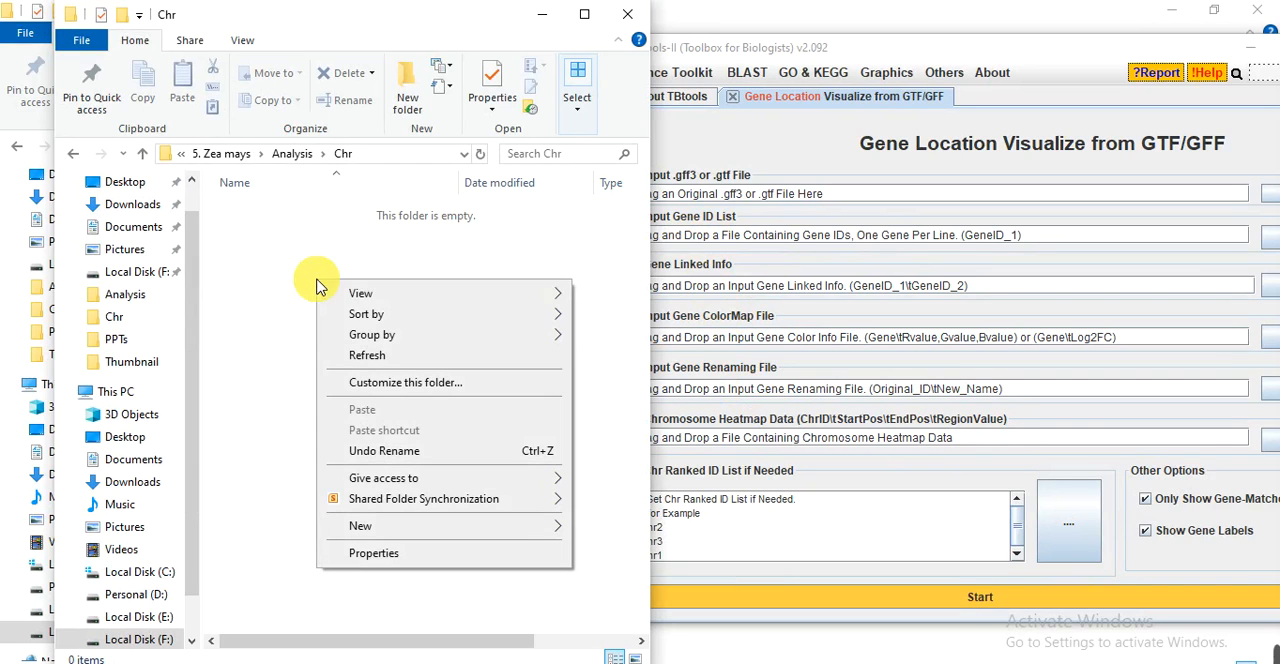
mouse_move(415, 532)
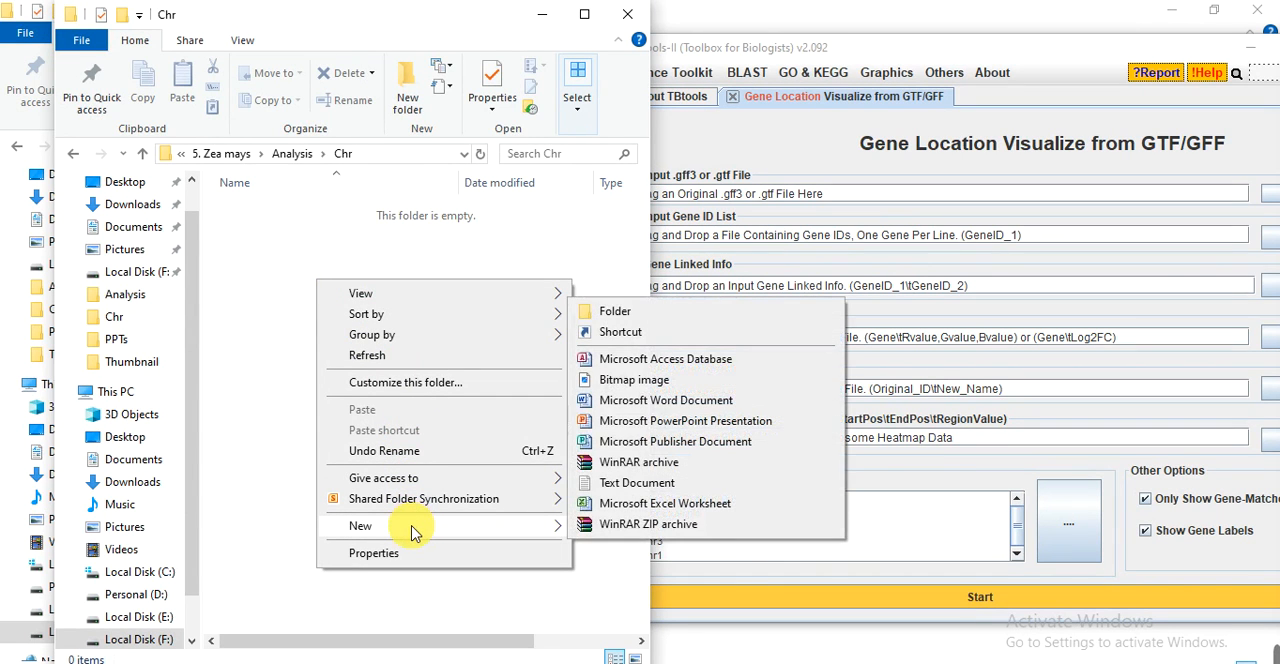
left_click(636, 483)
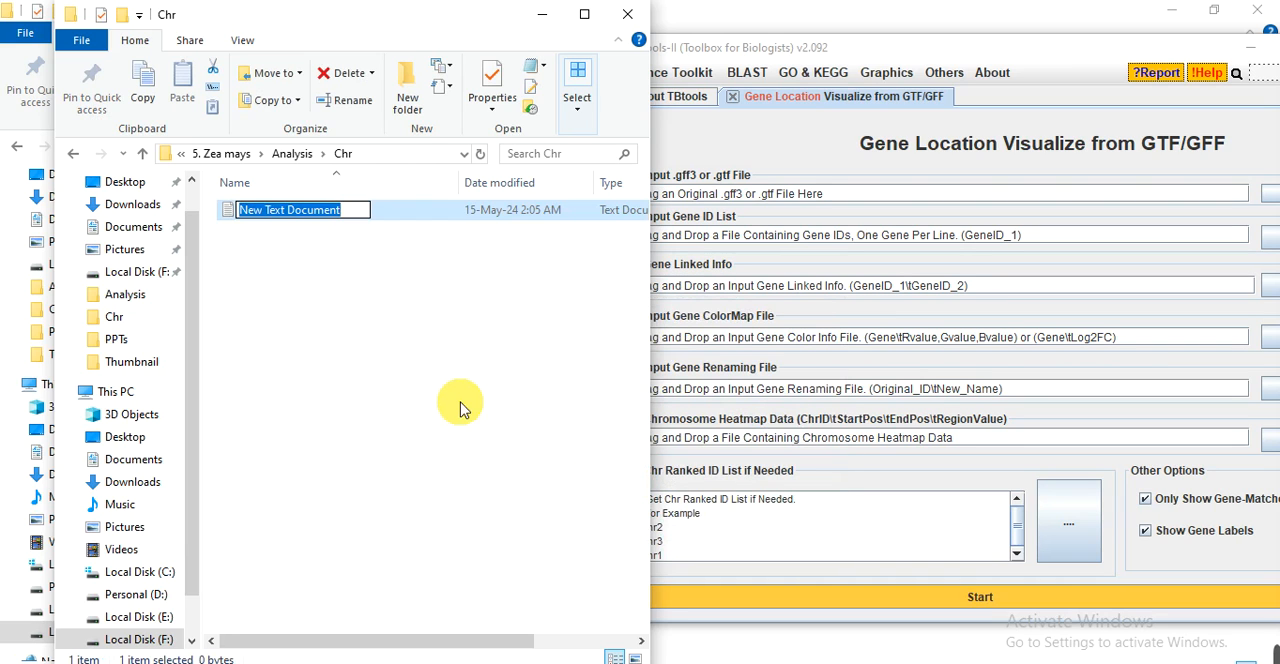
type("Gene")
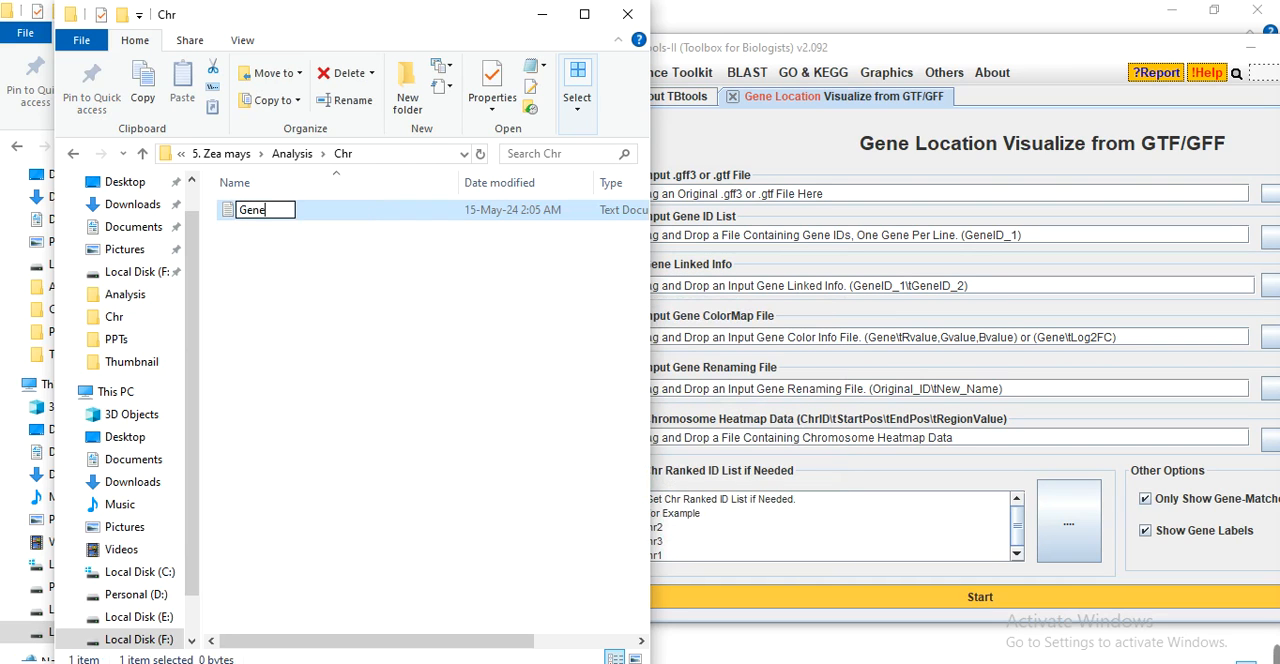
type(" ID")
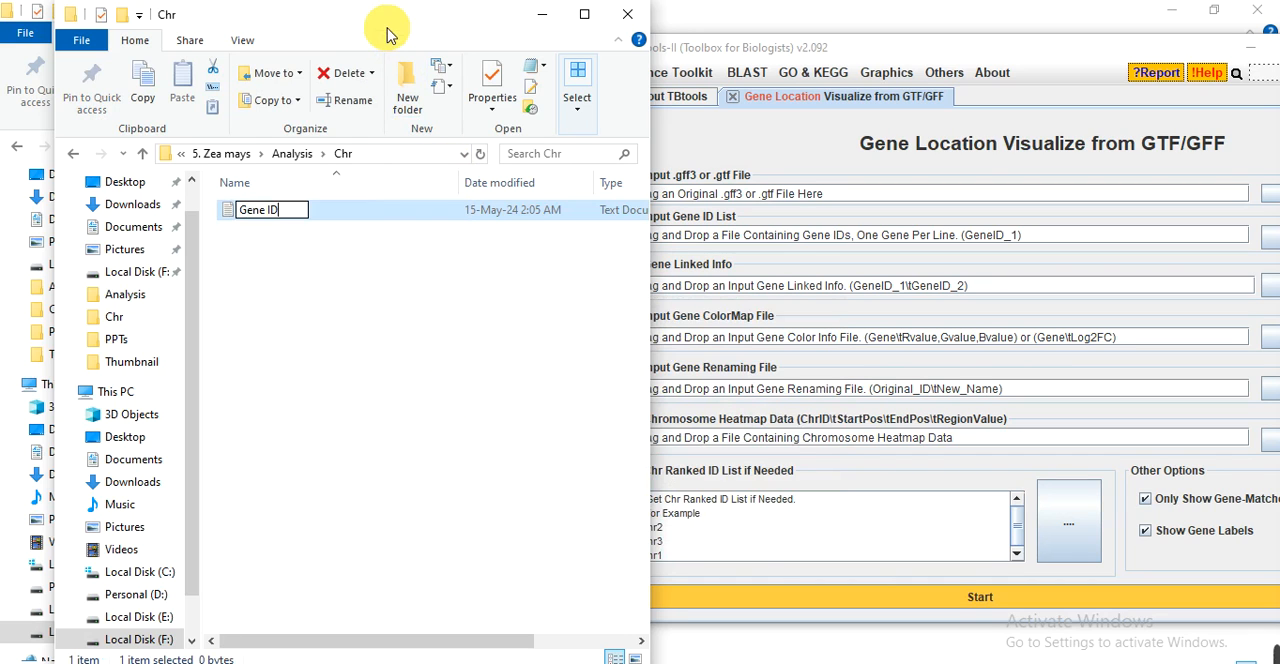
left_click(343, 23)
left_click_drag(343, 23, 276, 26)
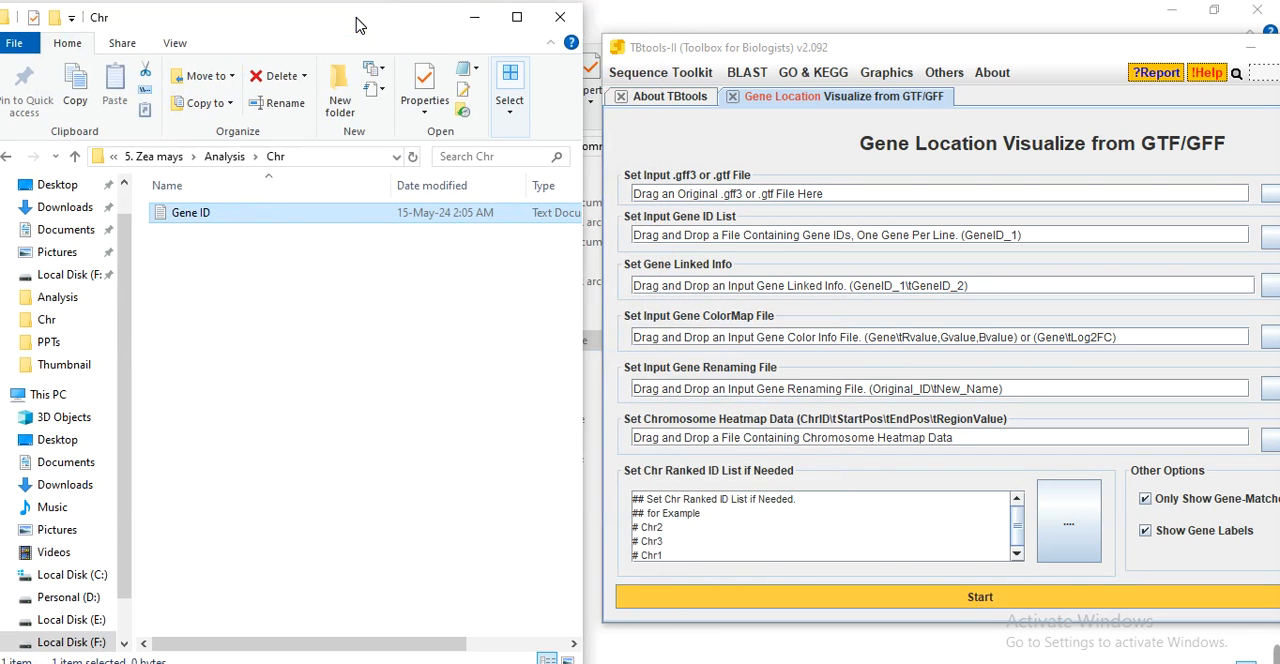
left_click(424, 495)
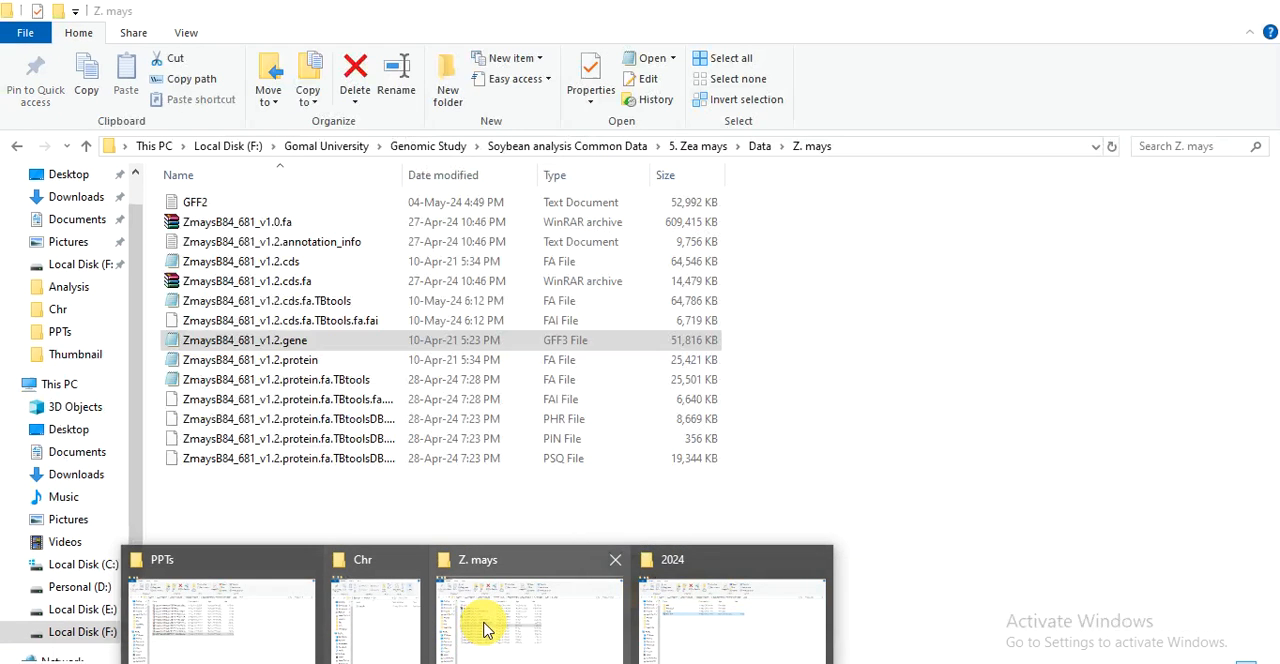
Load ZmaysB84_681_v1.2.gene.gff3 from the Z. mays folder as the input GFF3 file in TBtools.
left_click(483, 628)
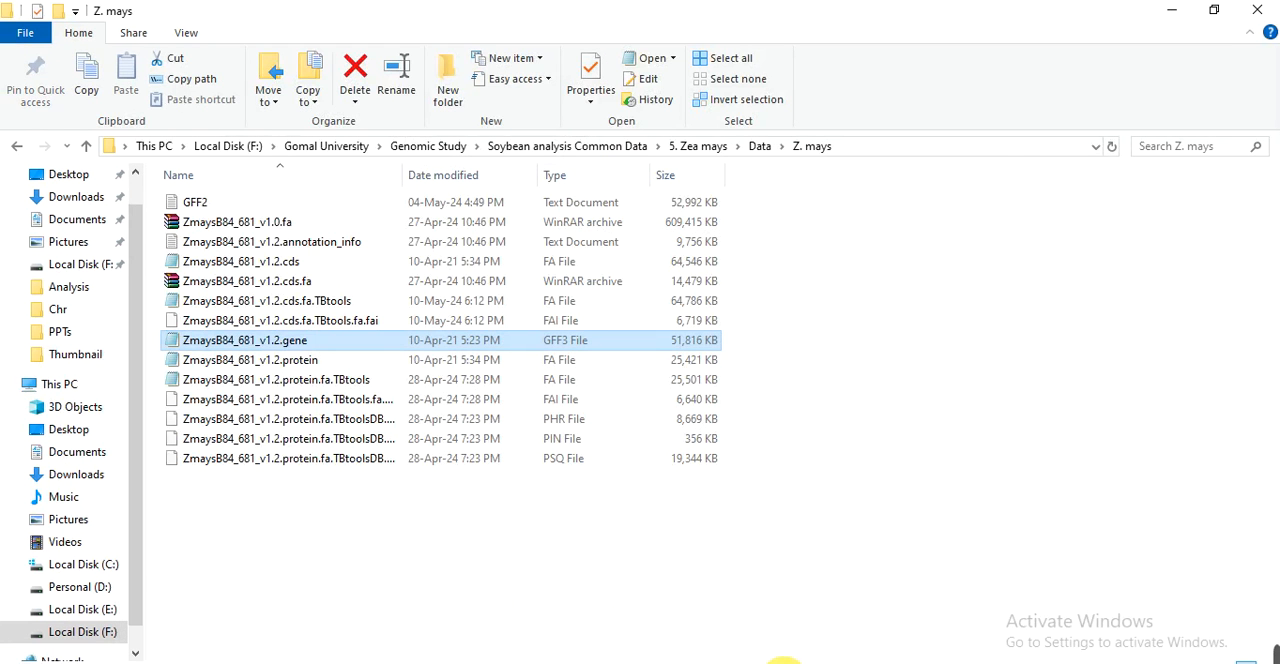
left_click(783, 660)
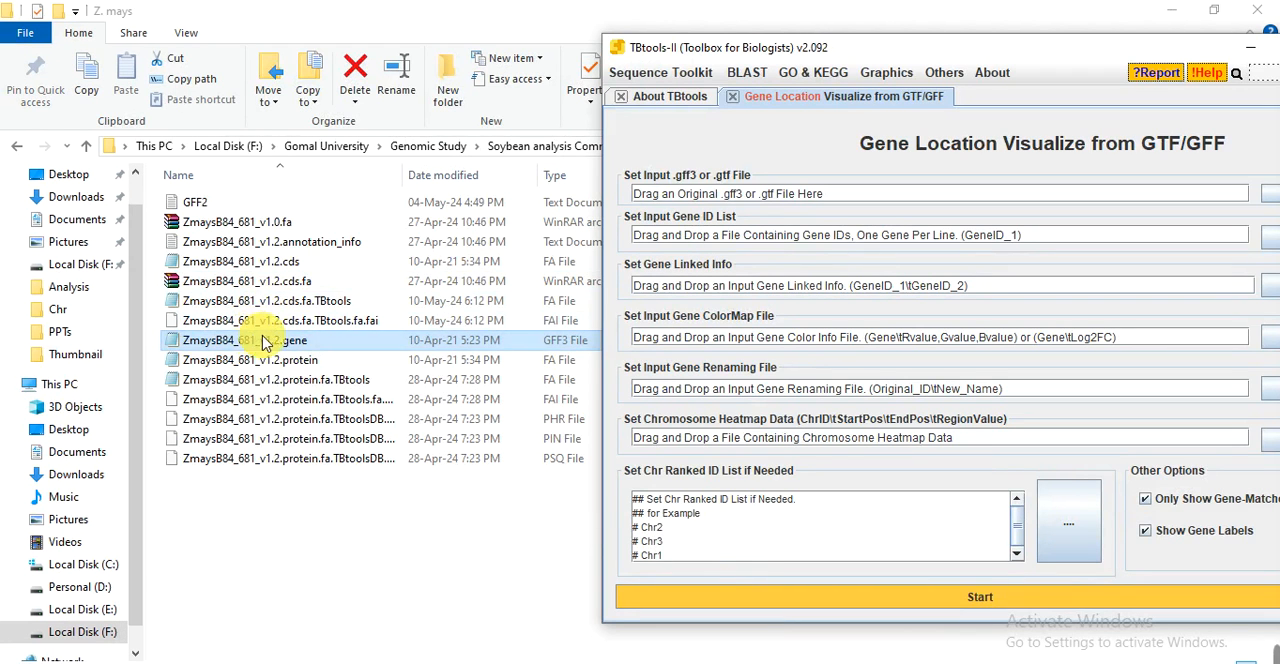
left_click_drag(258, 345, 760, 194)
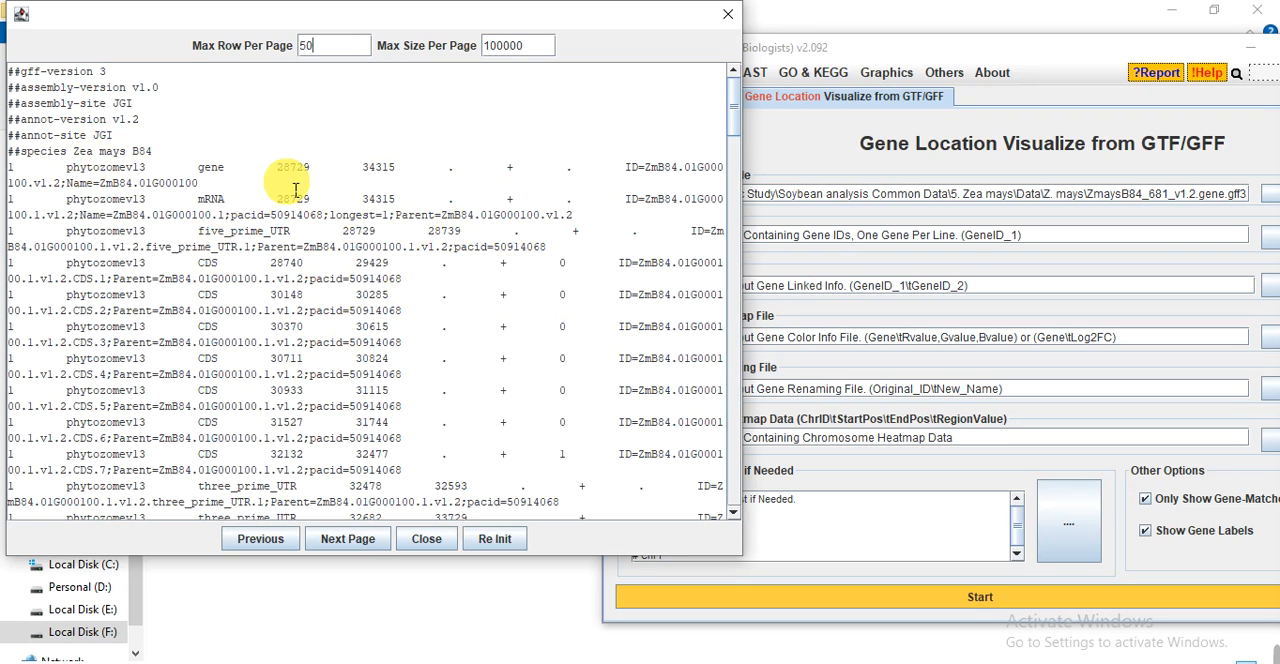
Widen the GFF3 file preview and examine how the gene ID and its version suffix are written in the first gene row.
double_click(205, 174)
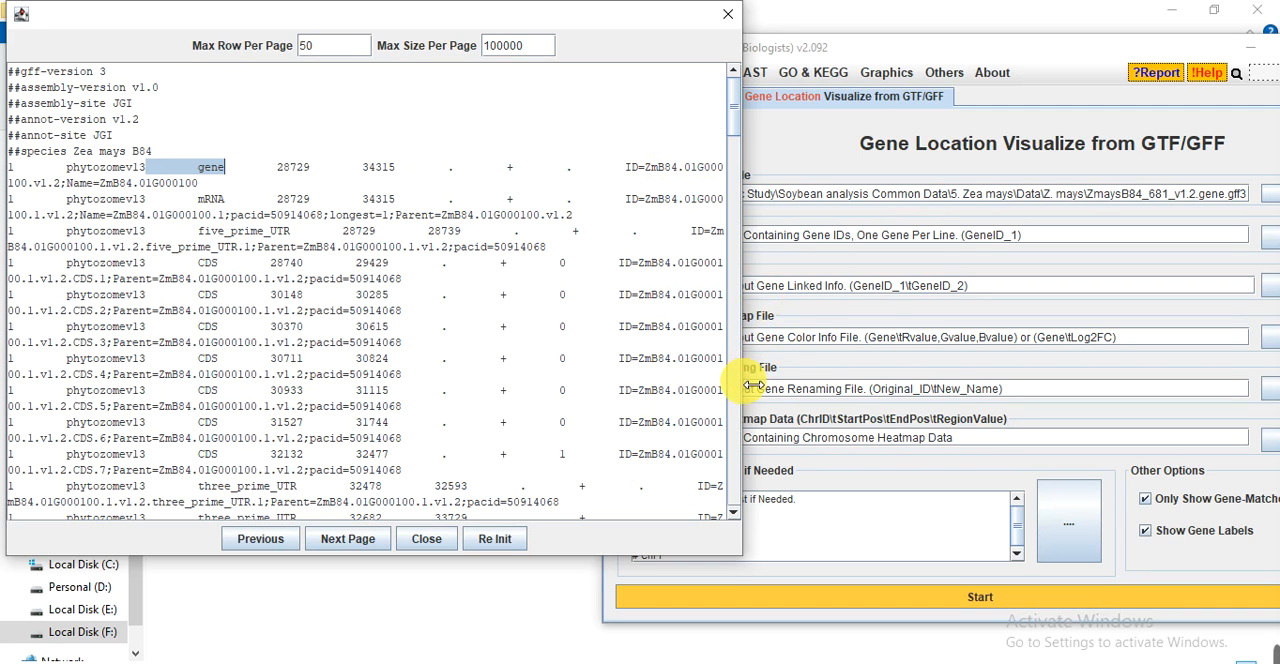
left_click_drag(752, 385, 1010, 385)
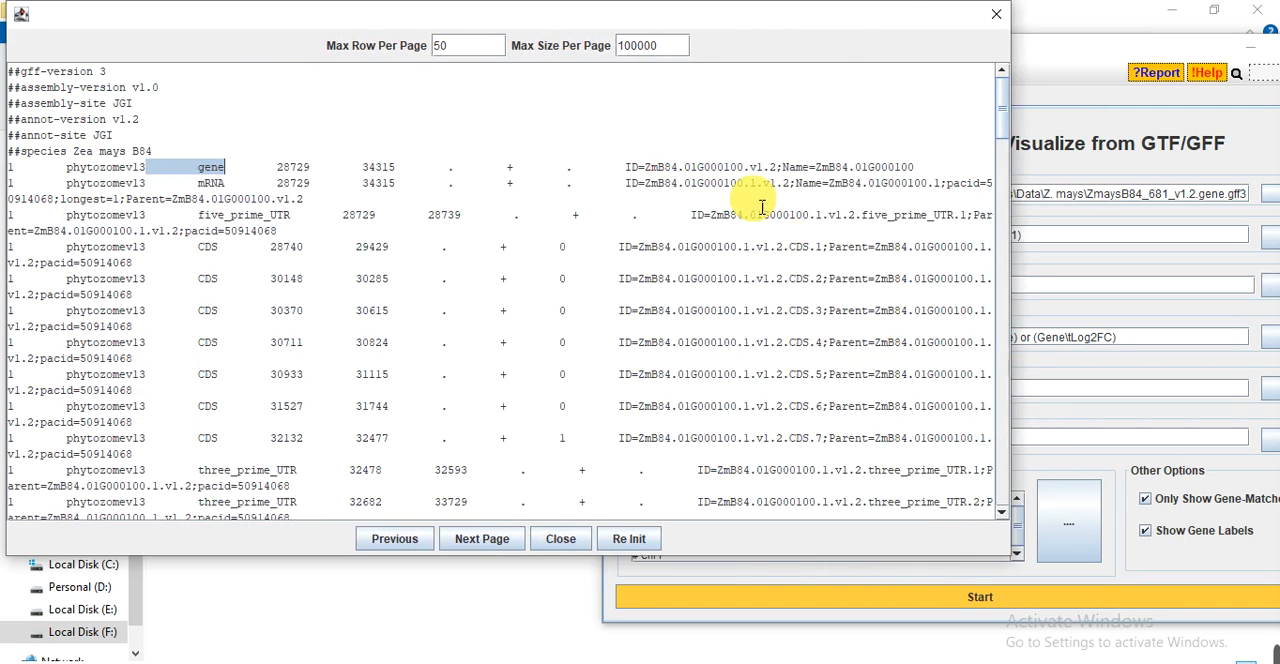
left_click(650, 171)
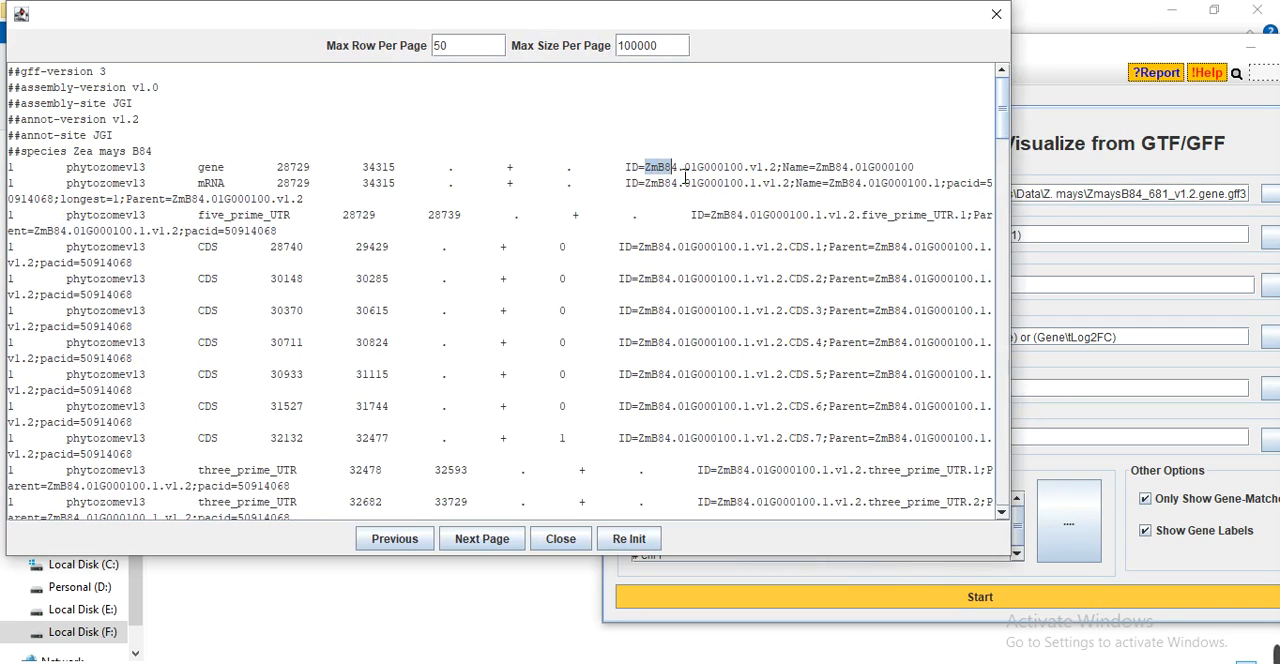
left_click_drag(686, 175, 726, 178)
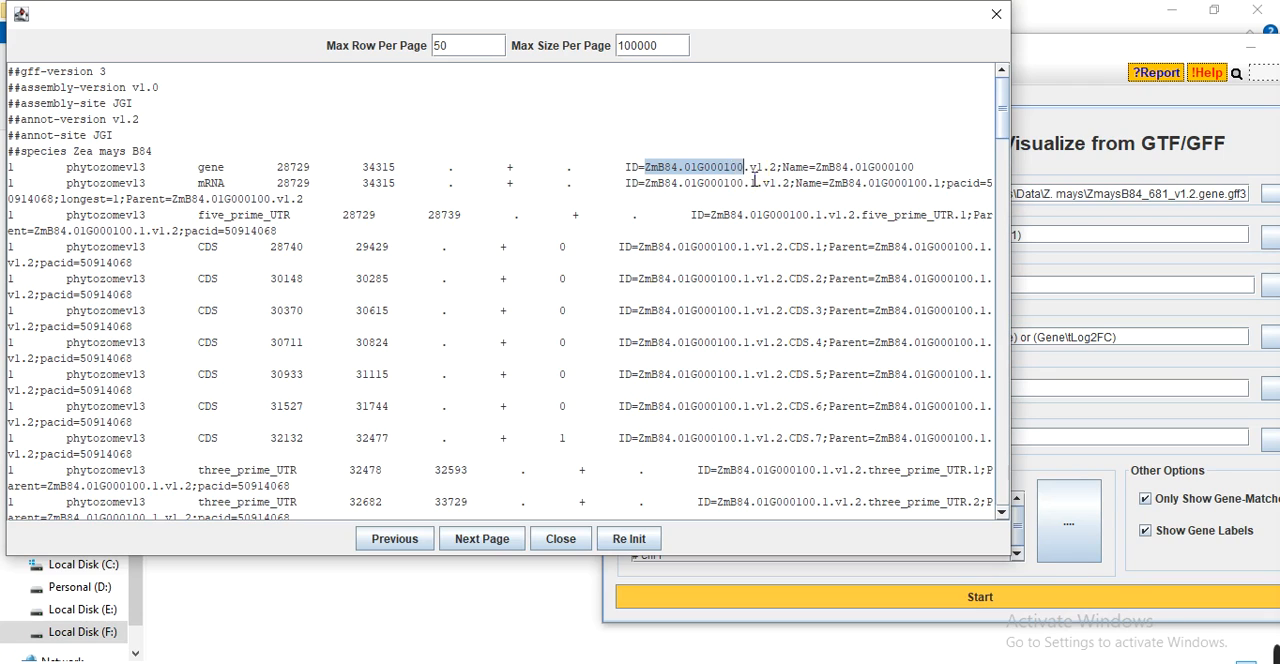
left_click(745, 172)
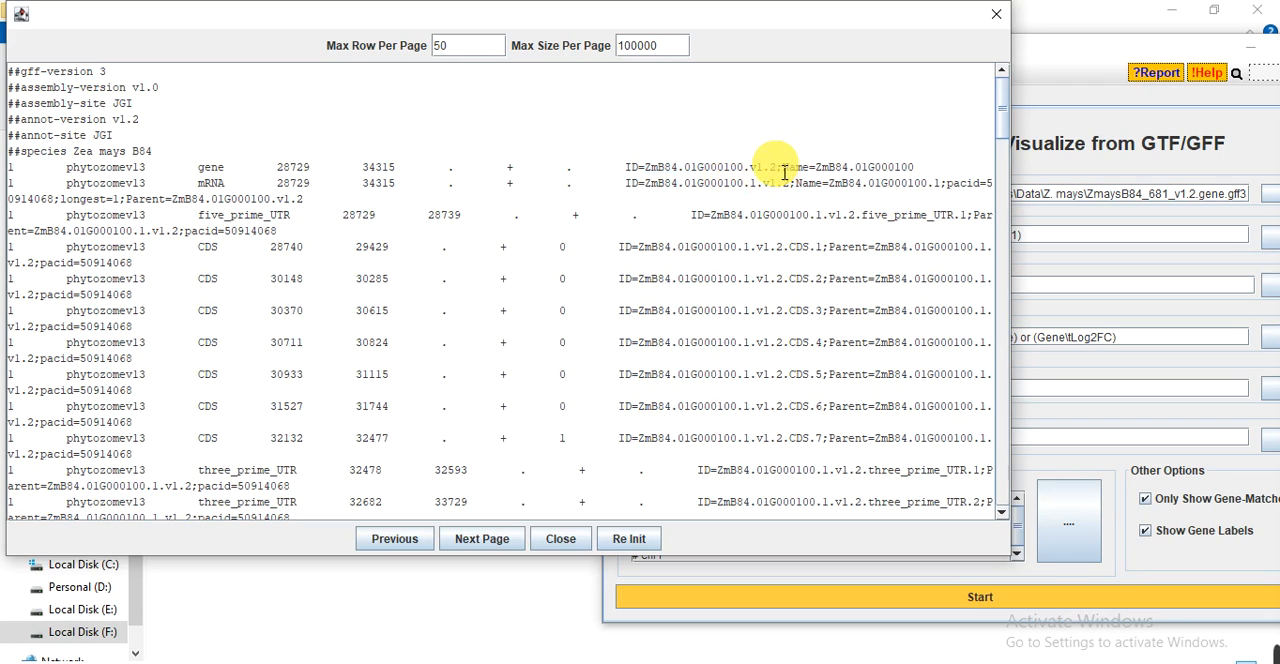
left_click(772, 172)
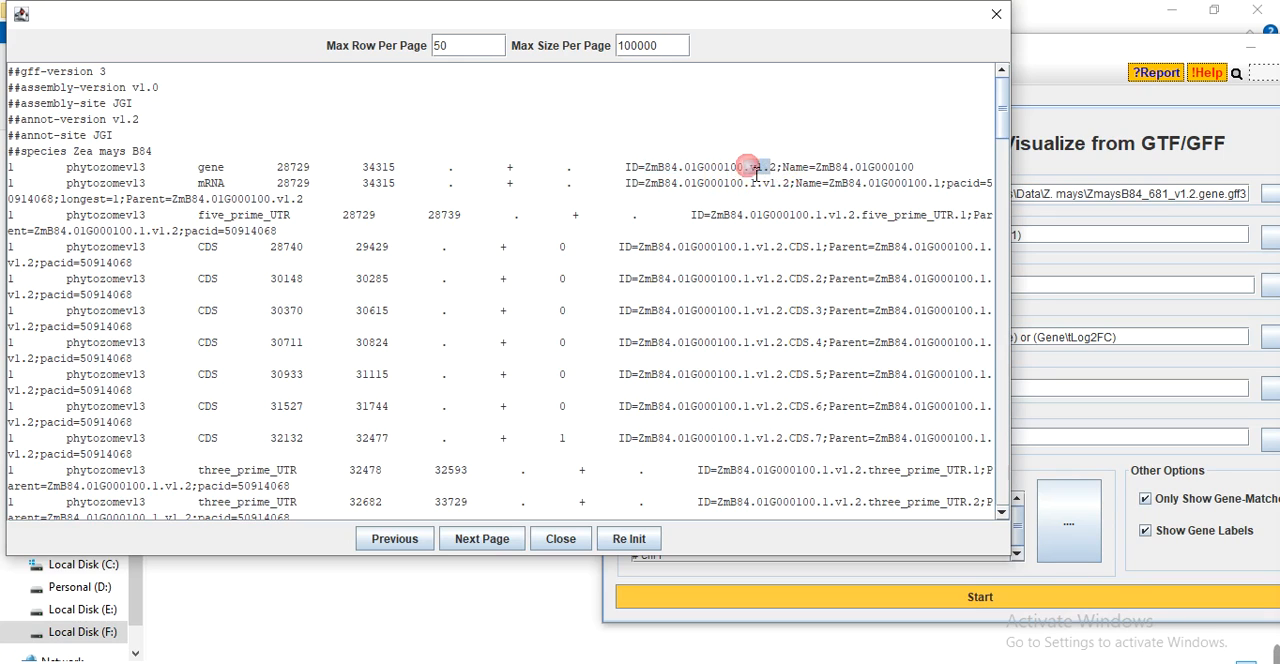
left_click(648, 205)
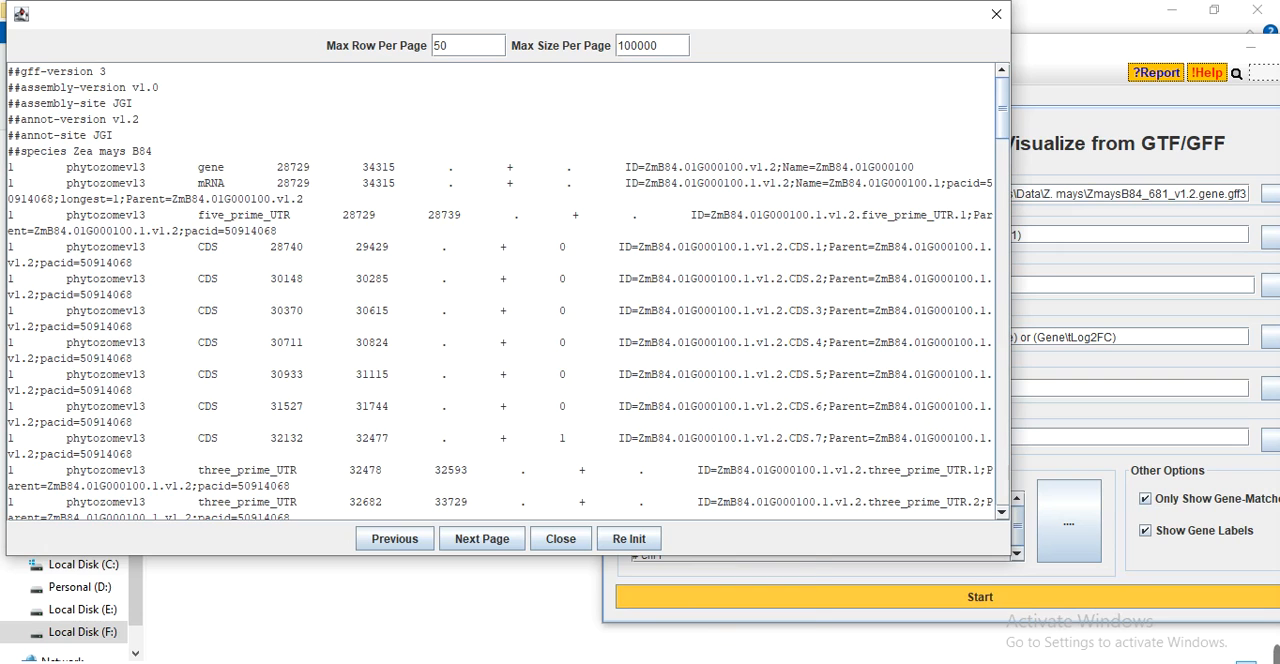
Switch to the Data workbook in Excel and copy the transcript IDs in A2:A17 of Sheet1.
mouse_move(705, 662)
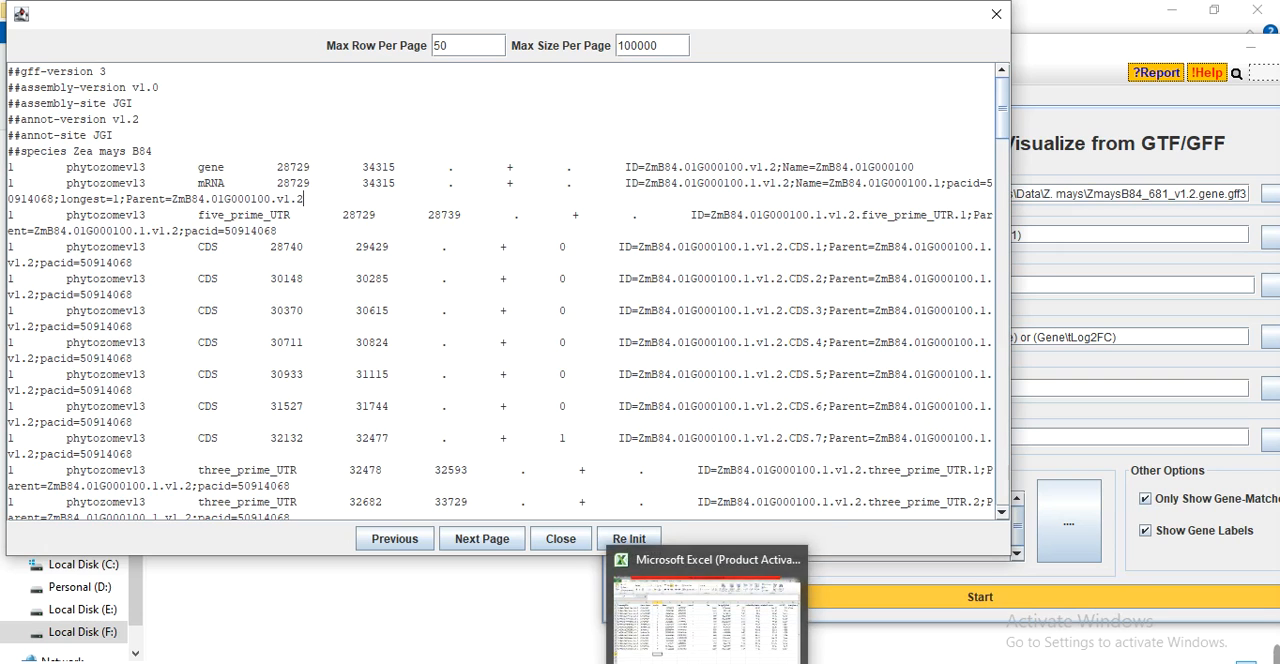
left_click(725, 650)
left_click(172, 352)
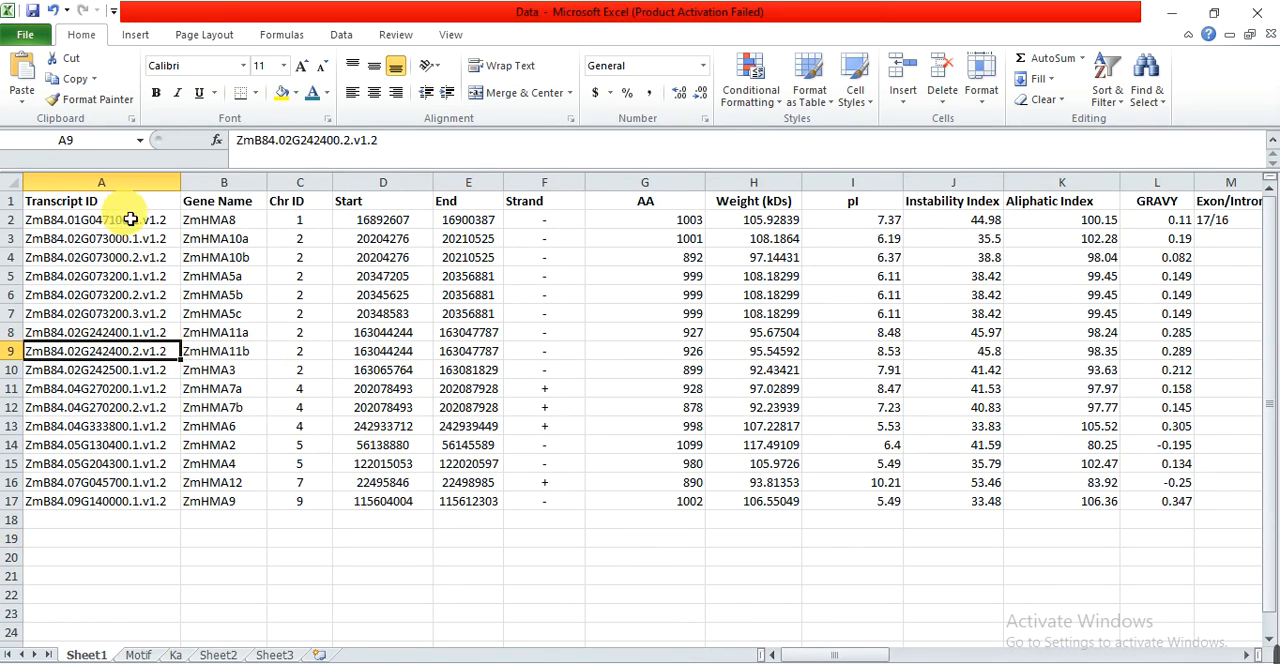
left_click_drag(138, 222, 158, 236)
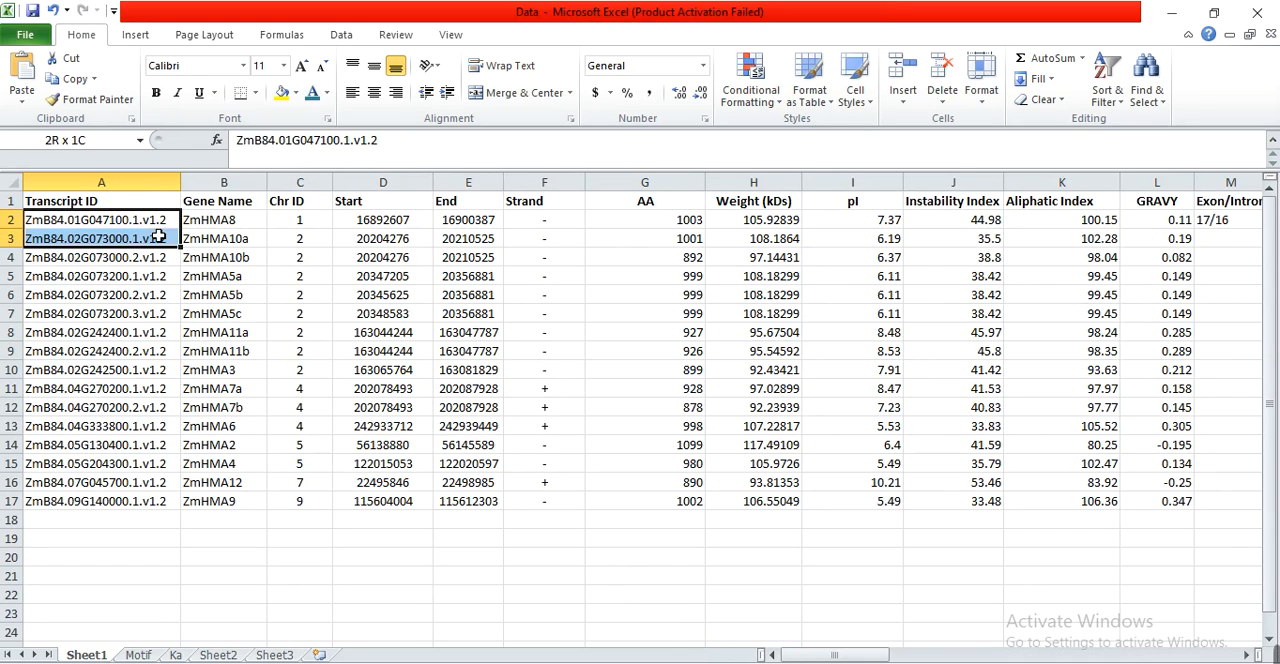
left_click(158, 236)
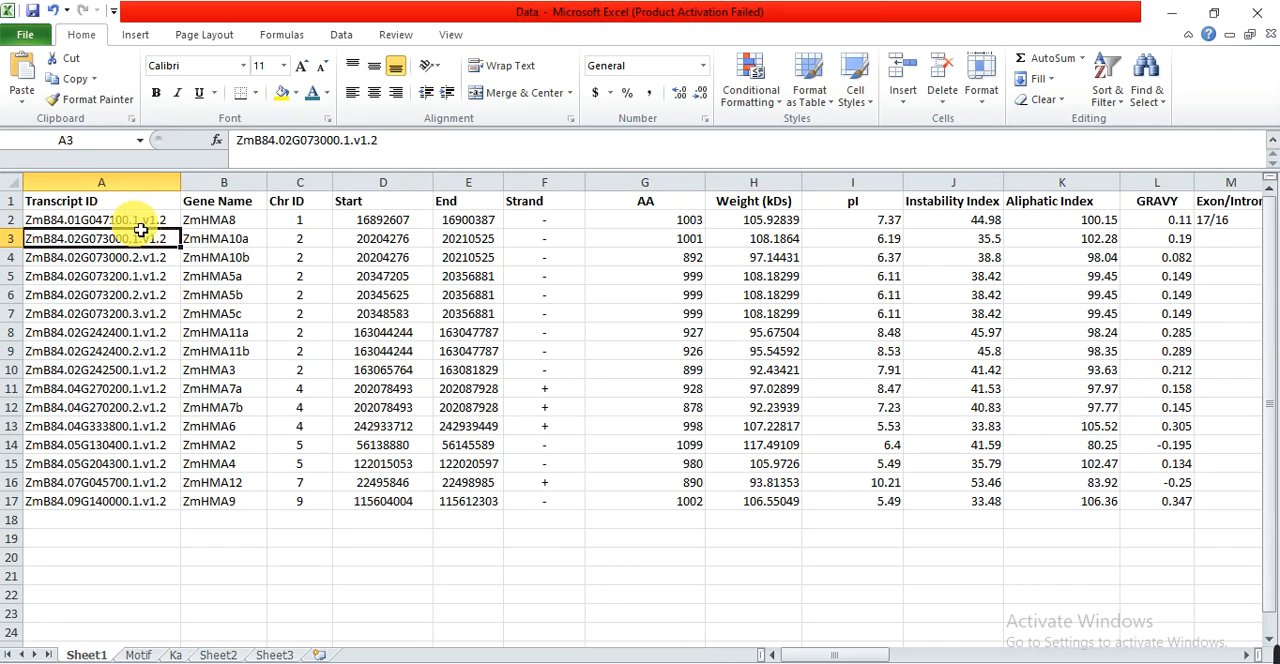
left_click(137, 223)
left_click_drag(137, 226, 121, 505)
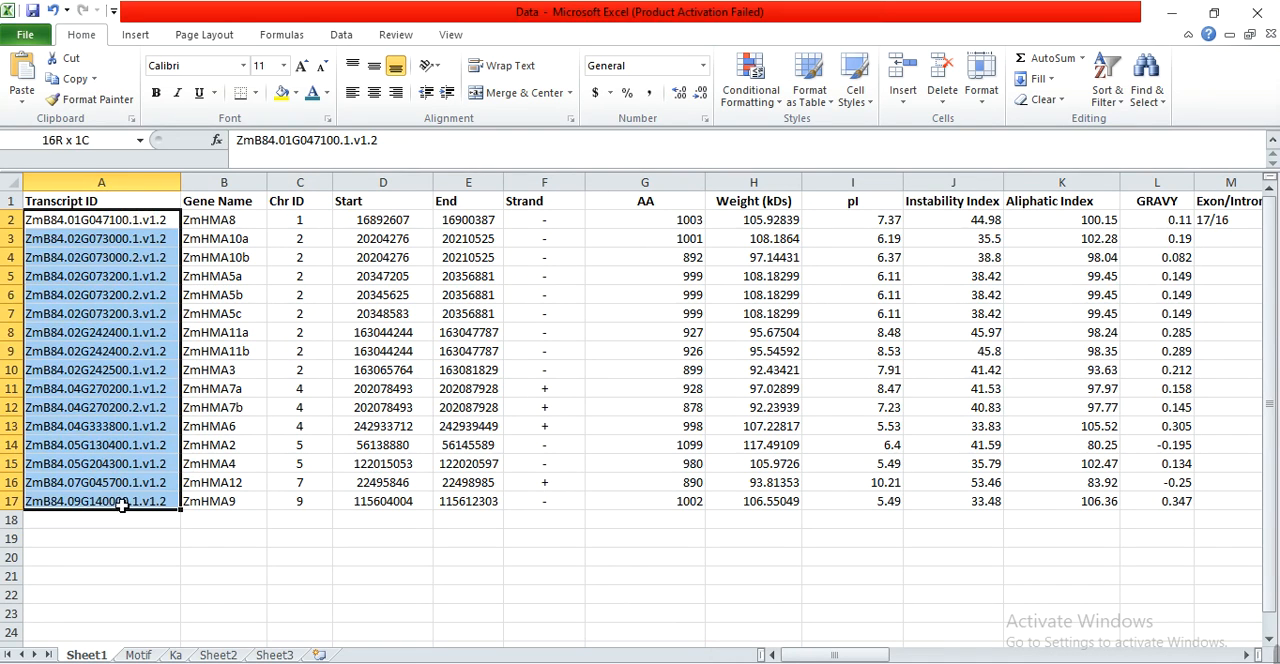
key("ctrl+c")
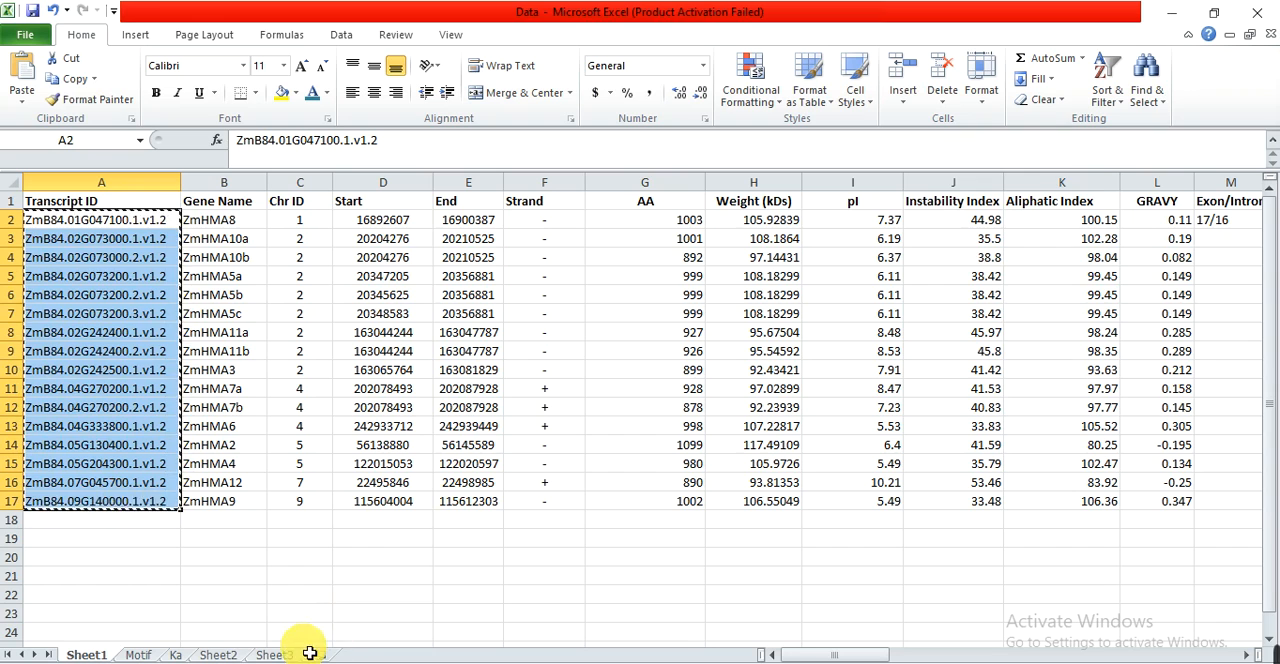
Paste the copied transcript IDs into column A of Sheet2, starting at cell A1, and check their transcript suffixes.
left_click(229, 655)
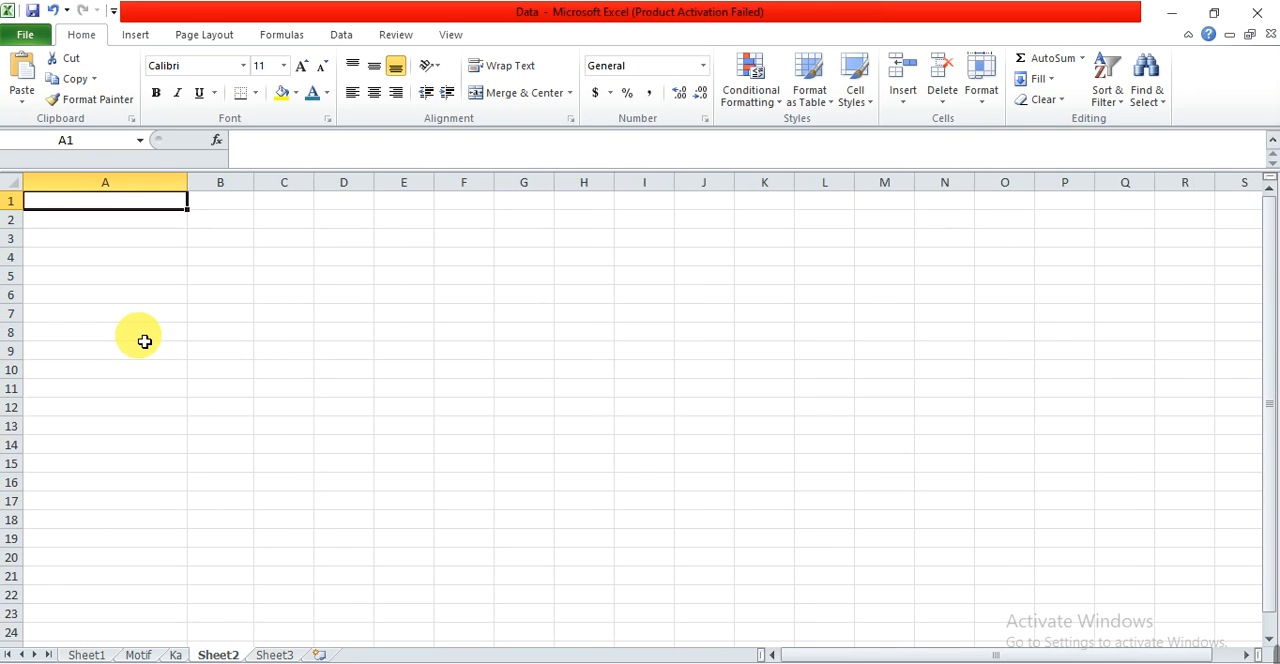
key("ctrl+v")
left_click(178, 294)
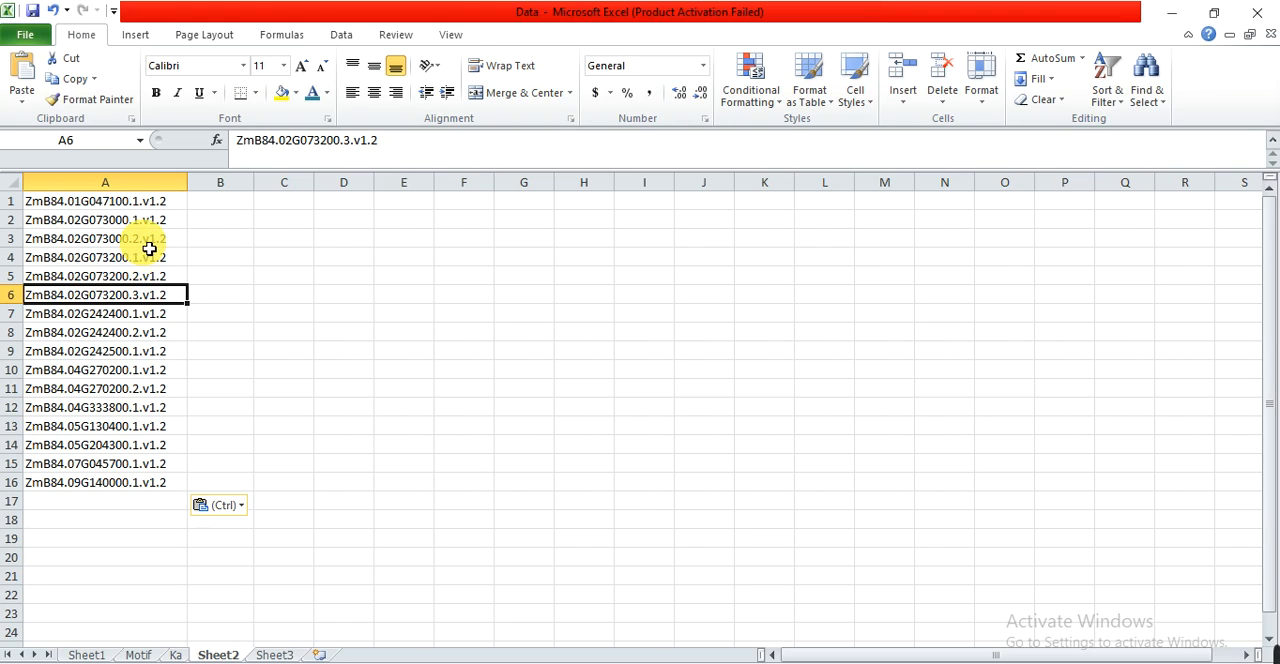
left_click_drag(150, 220, 155, 242)
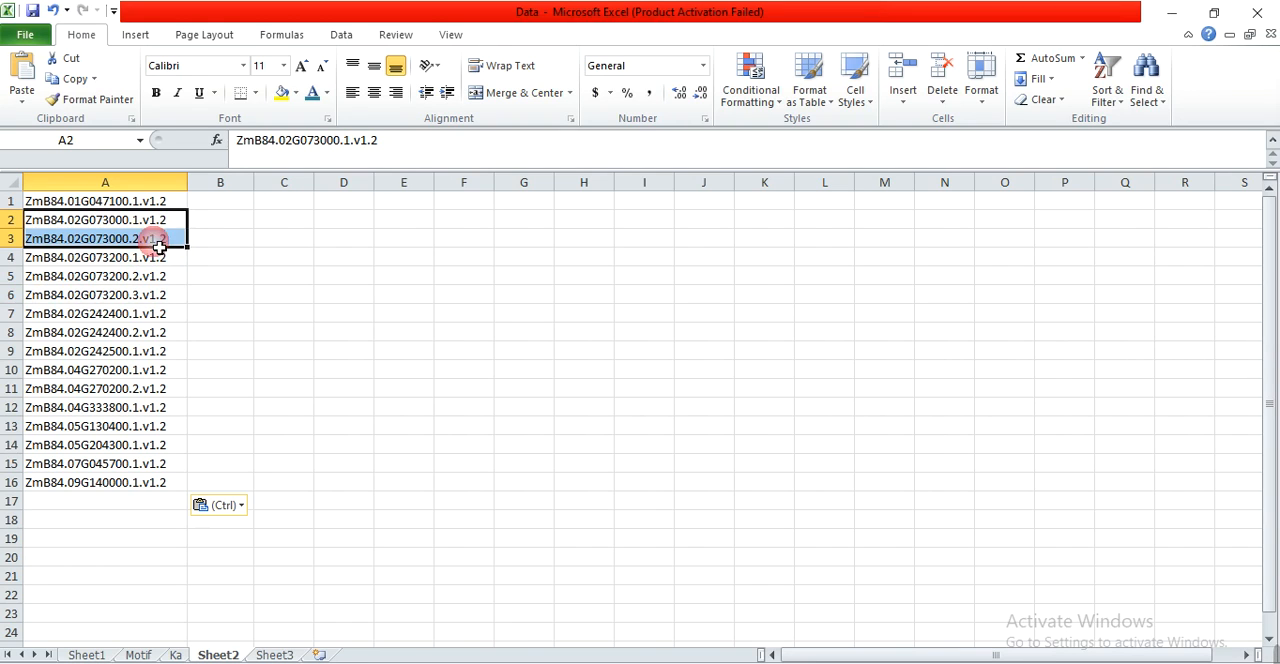
left_click(147, 241)
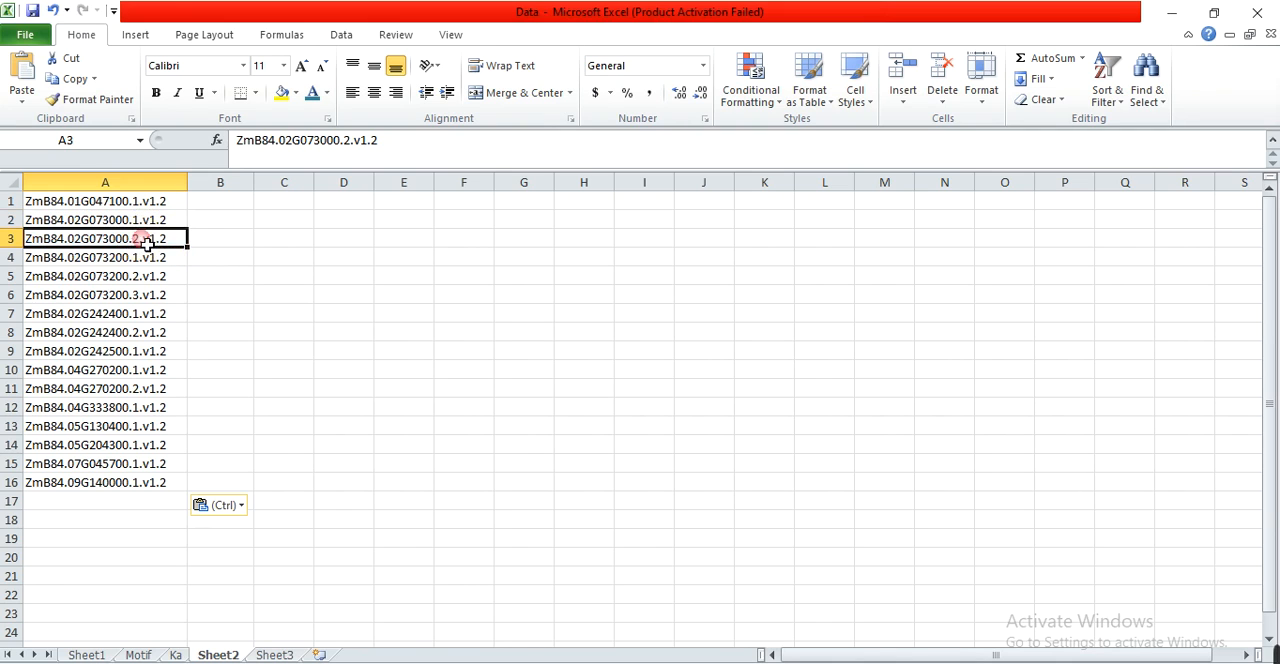
Clear the alternative transcripts of genes 02G073000, 02G073200 and 02G242400 in cells A3, A5:A6 and A8 of Sheet2.
key("Delete")
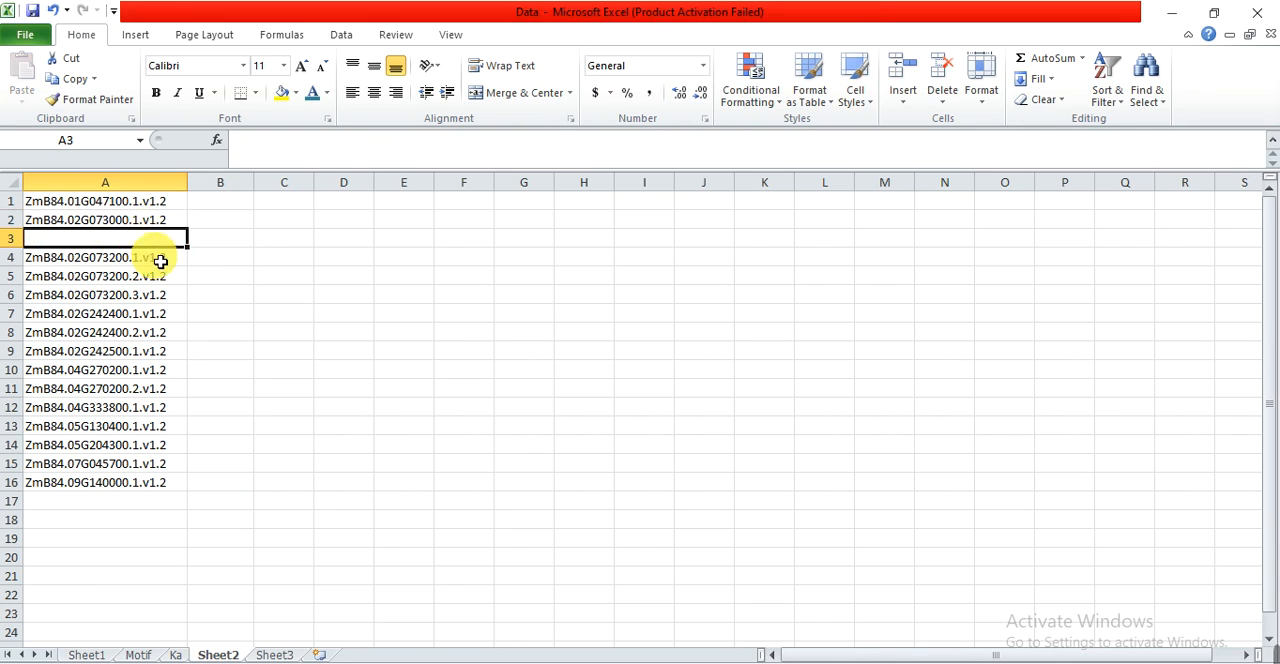
left_click(162, 263)
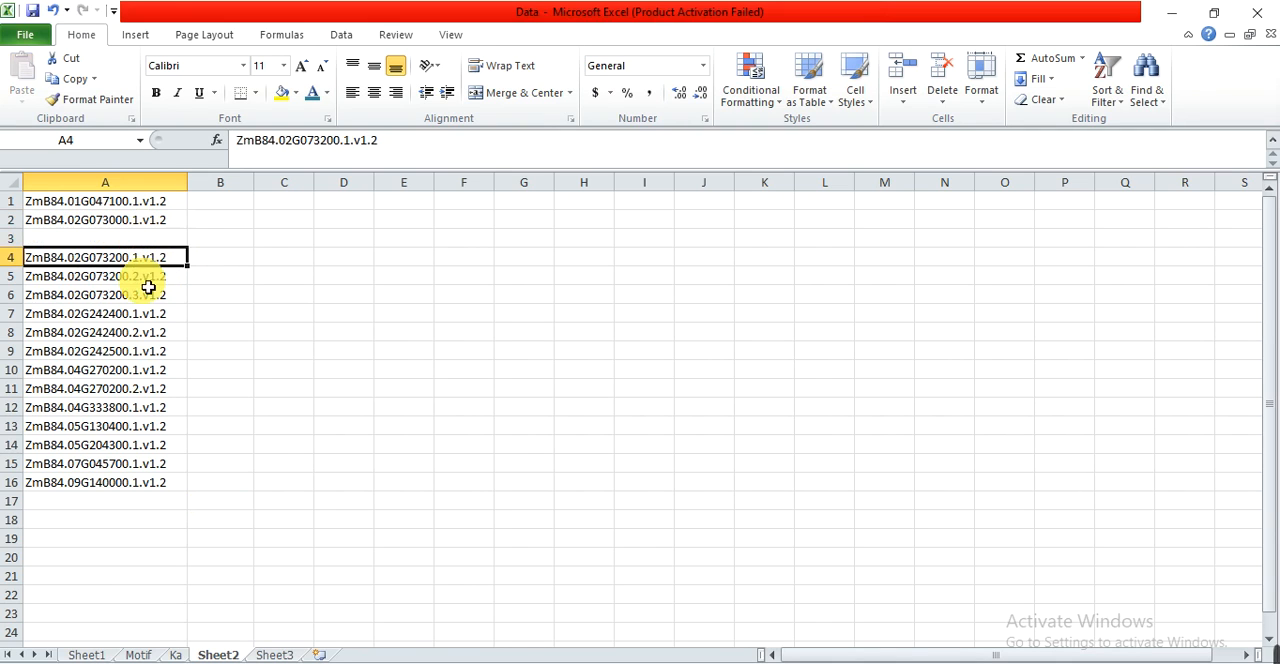
left_click_drag(146, 279, 143, 295)
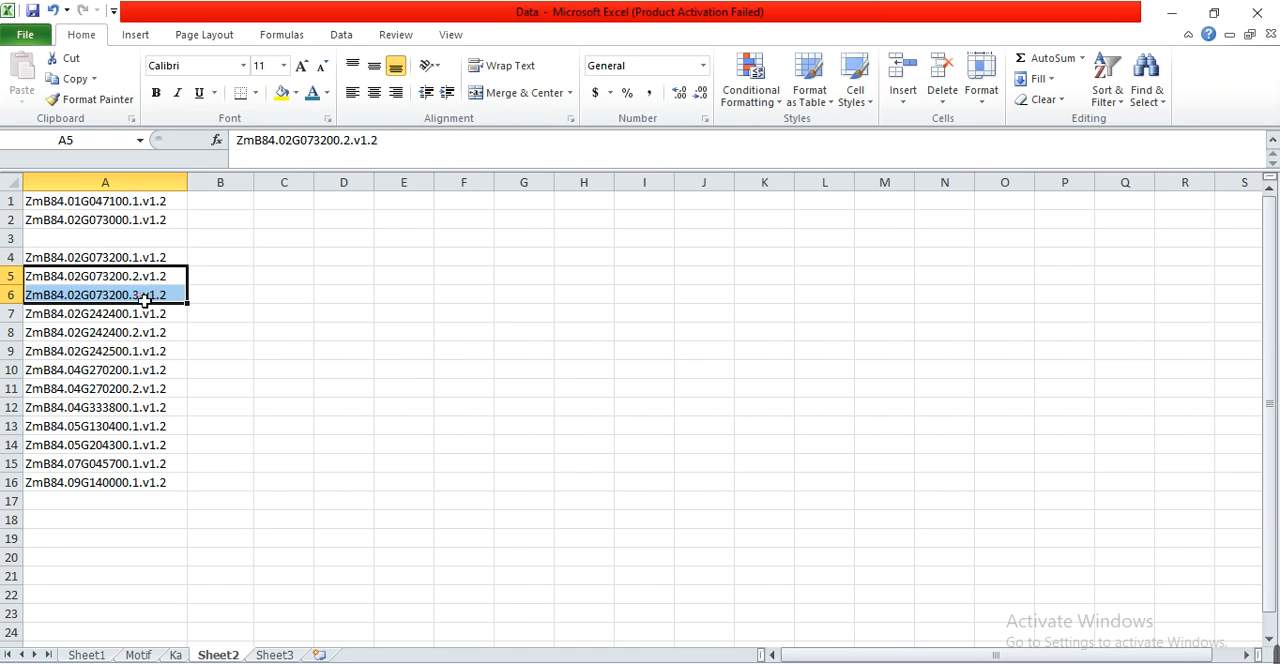
key("Delete")
left_click(148, 334)
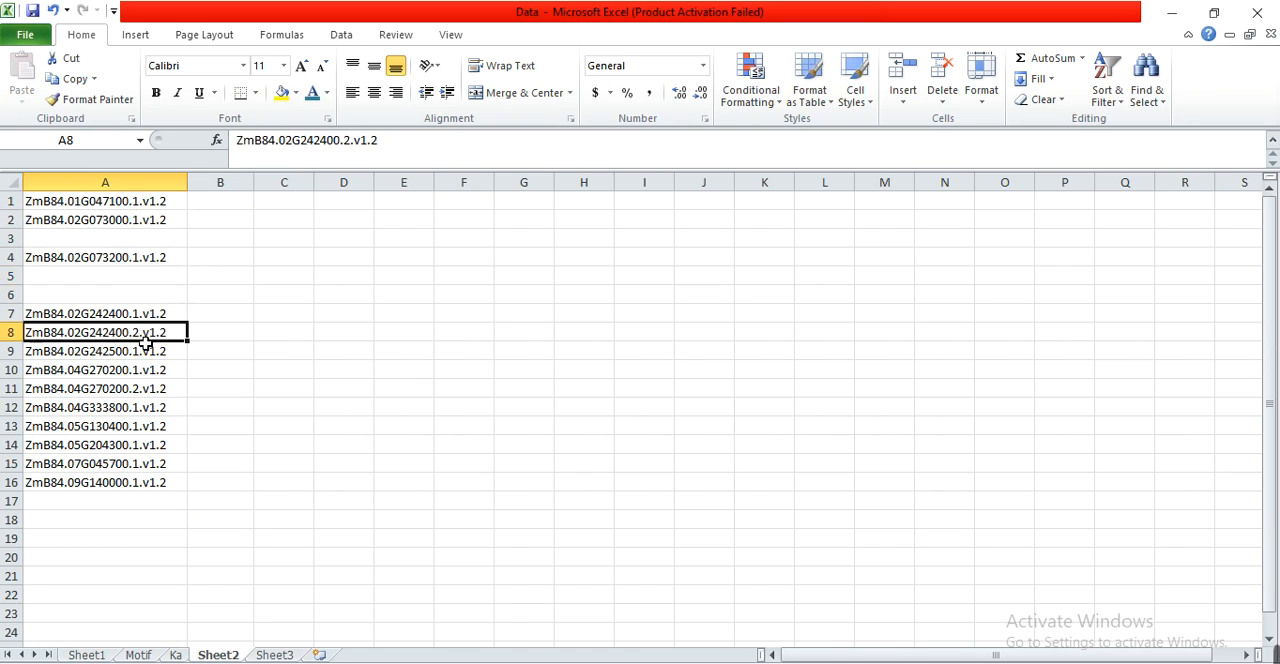
key("Delete")
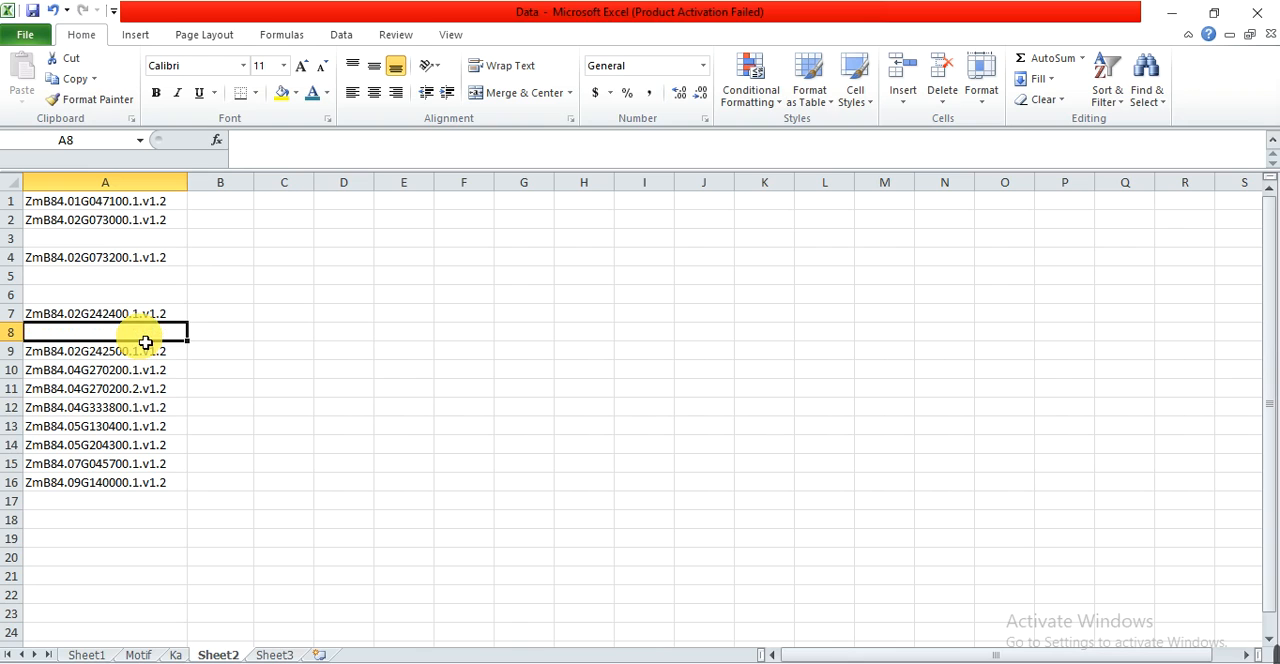
left_click(272, 397)
Delete the empty rows between the transcript IDs so the list in column A is continuous.
left_click(16, 240)
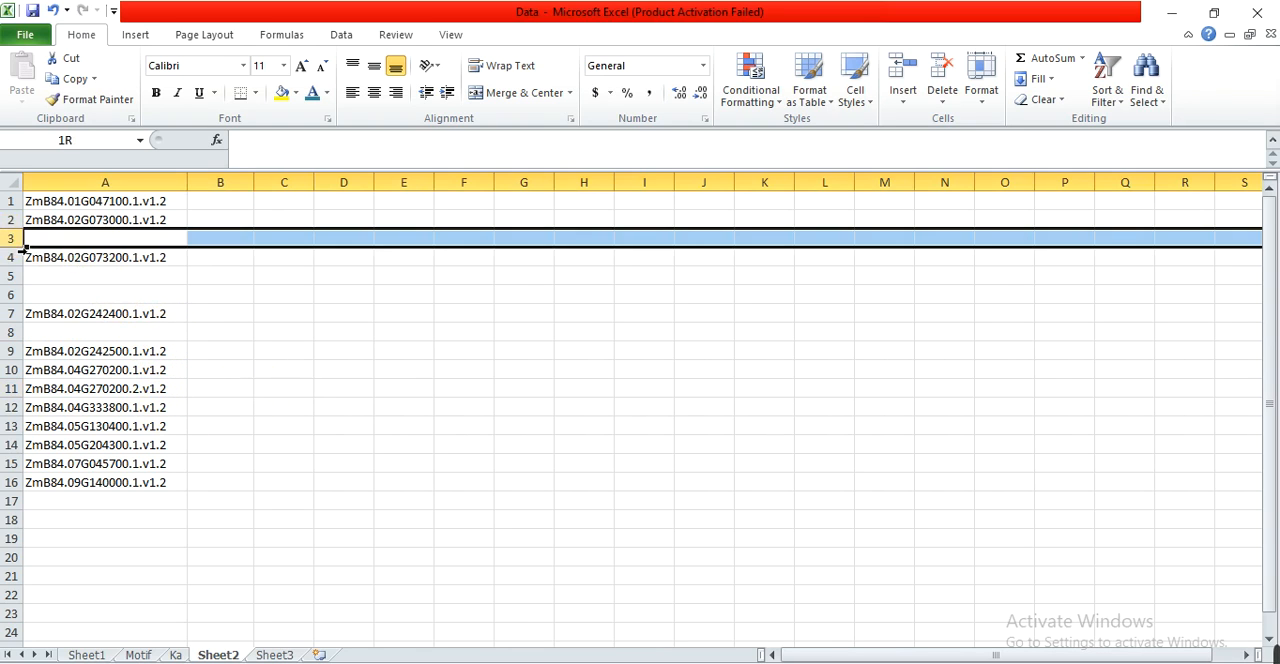
right_click(18, 244)
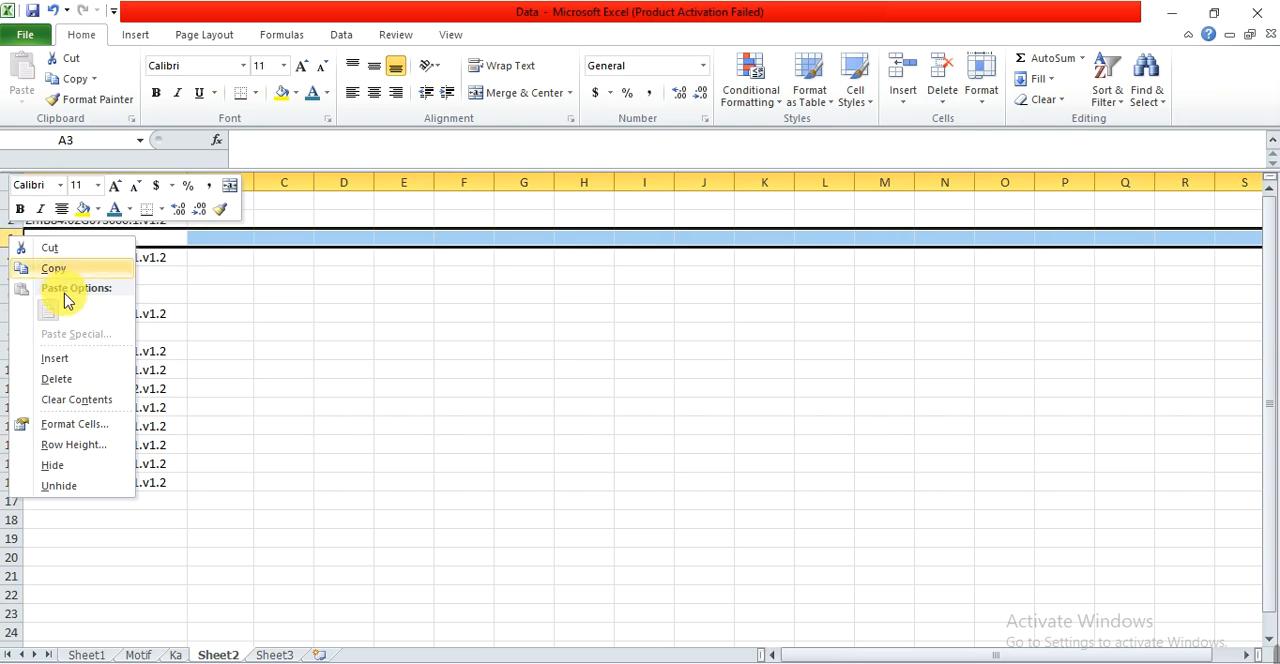
left_click(60, 376)
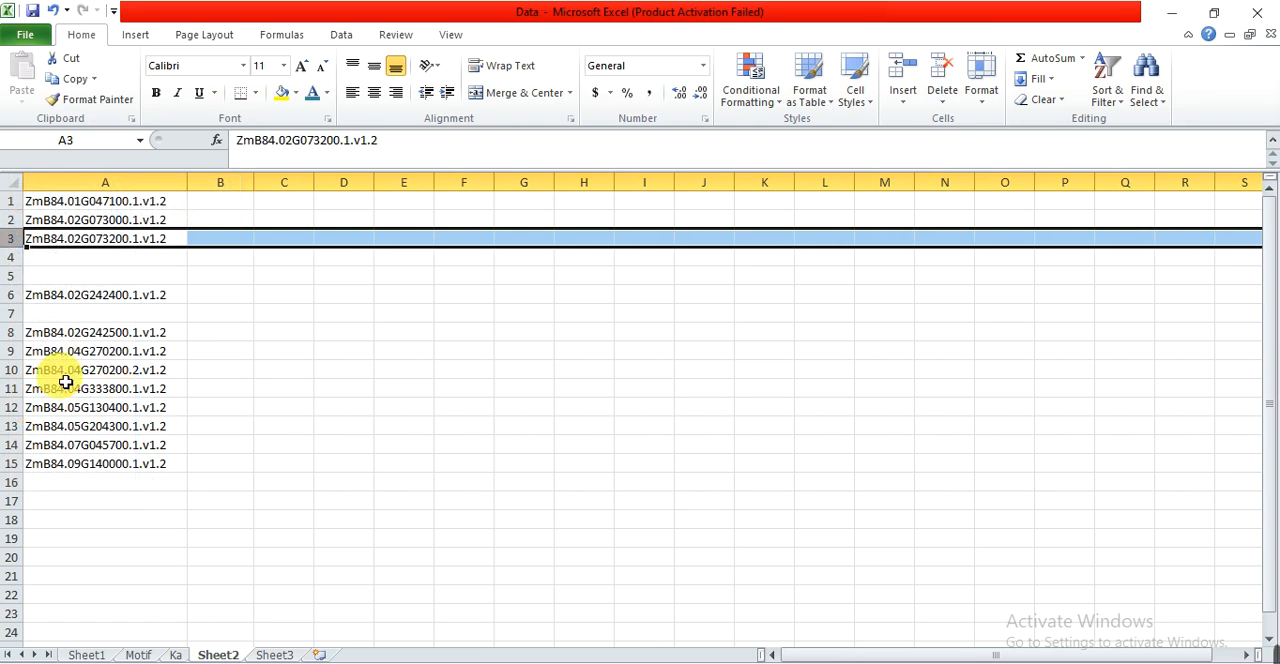
left_click_drag(12, 258, 22, 275)
right_click(19, 262)
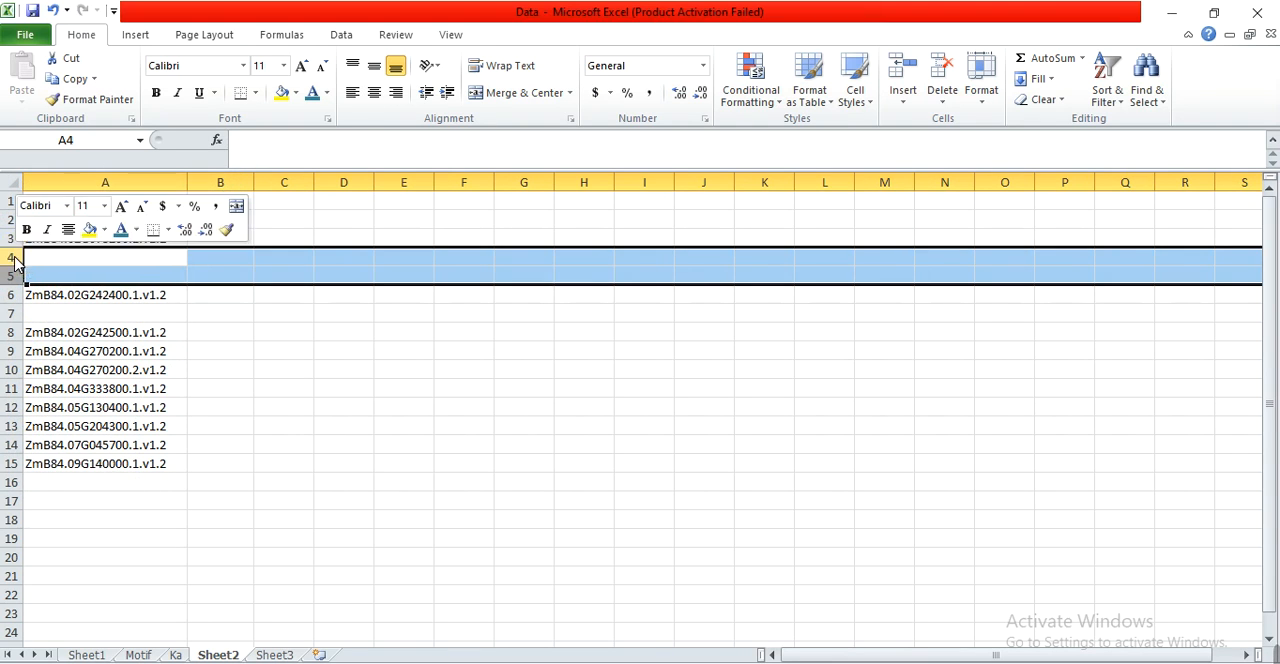
left_click(65, 400)
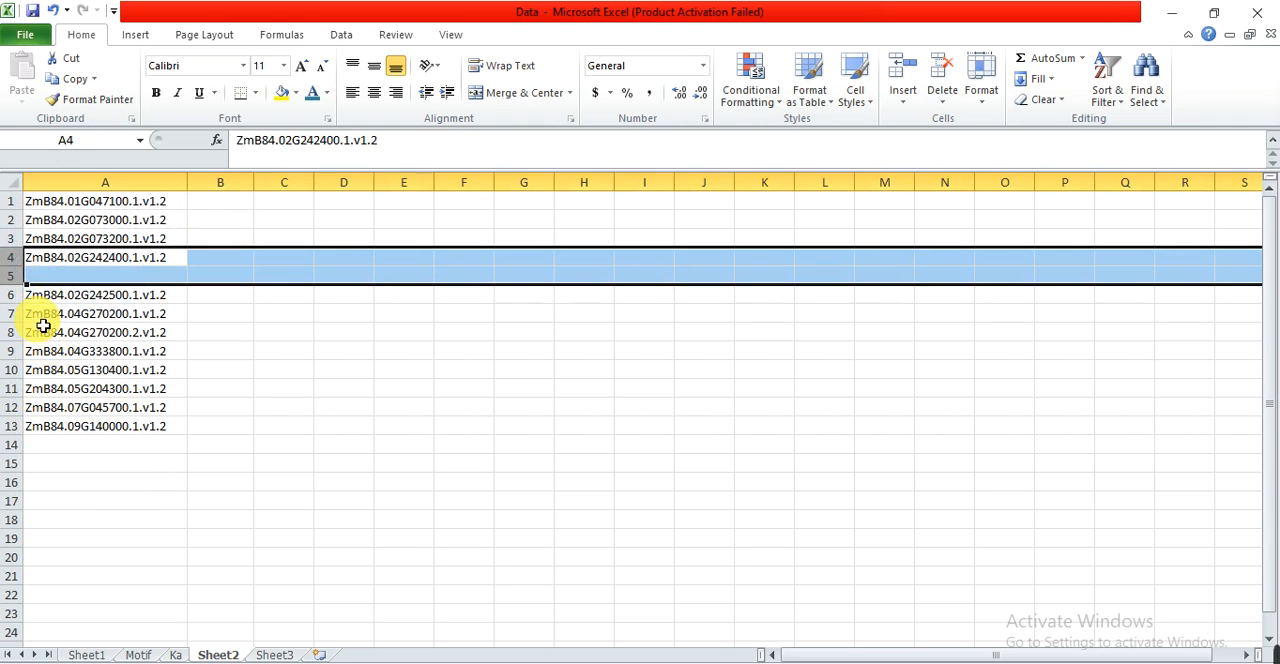
left_click(12, 276)
right_click(14, 276)
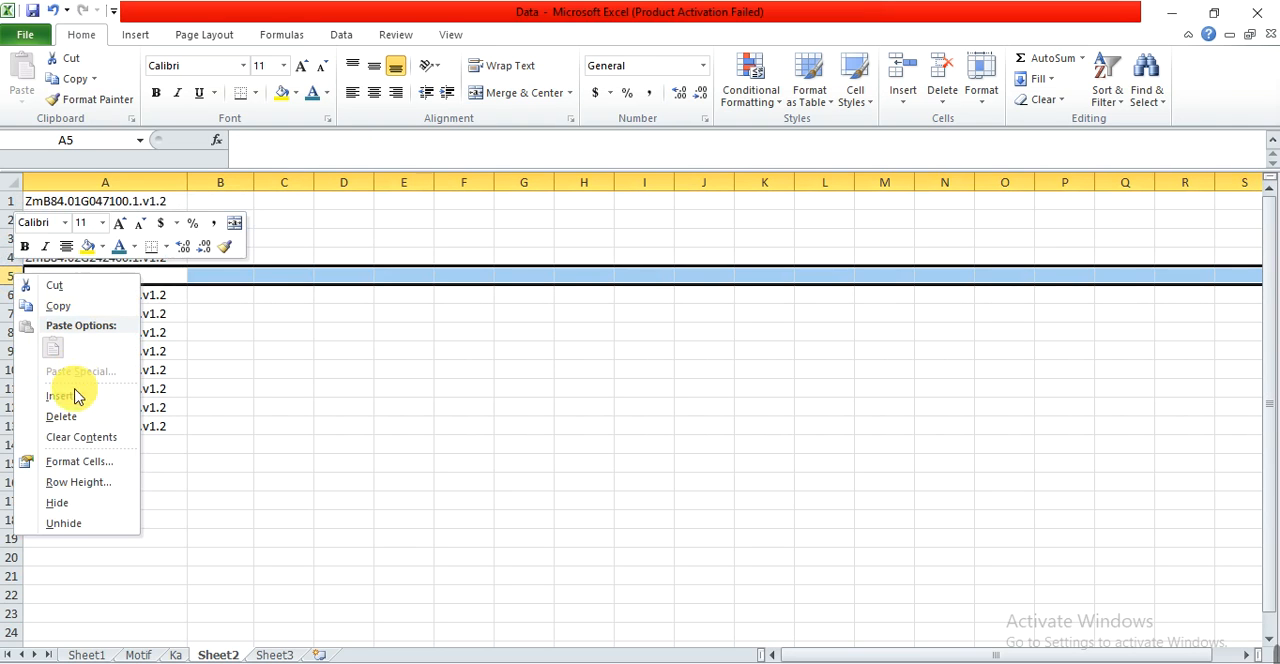
left_click(63, 418)
left_click(220, 389)
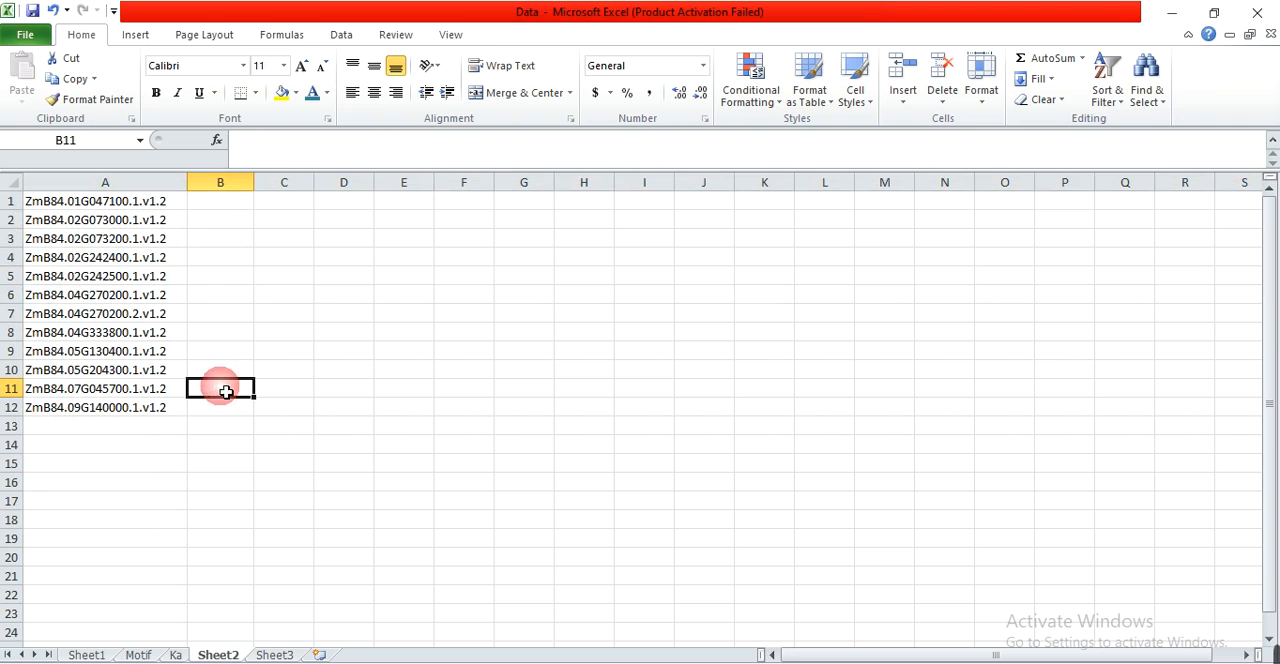
left_click(808, 662)
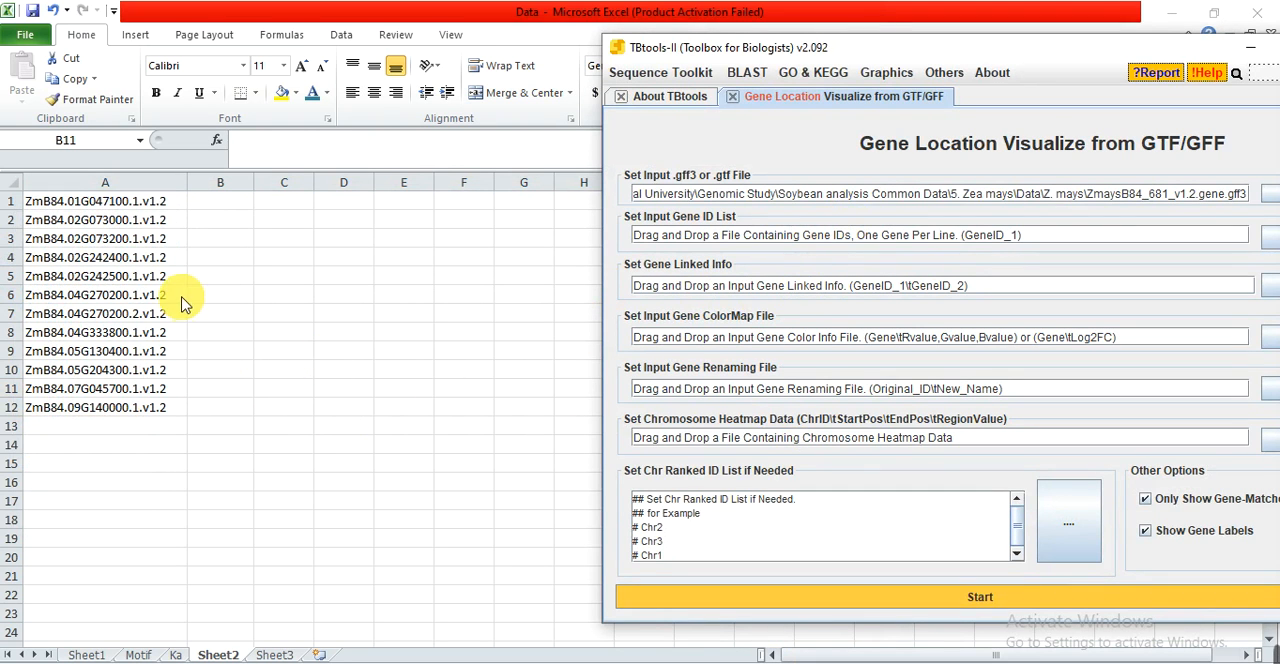
left_click(138, 210)
left_click(140, 206)
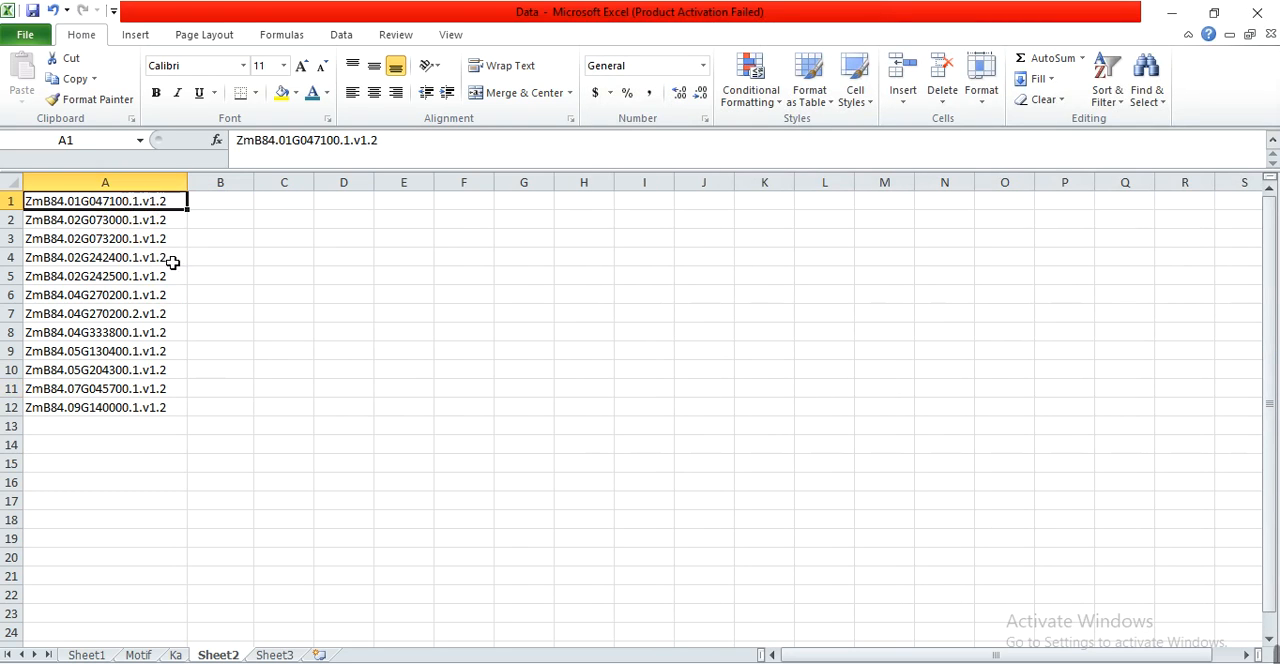
left_click(171, 292)
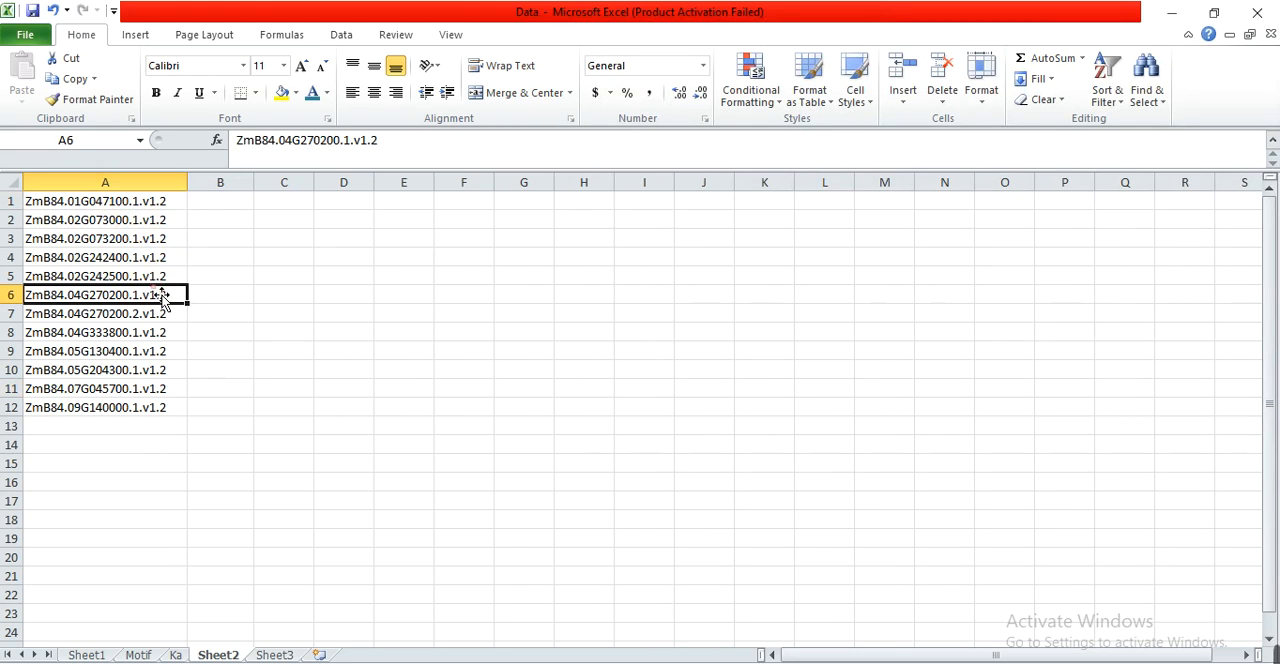
Replace every ".1." with "." in column A to turn the transcript IDs into gene IDs.
left_click(106, 182)
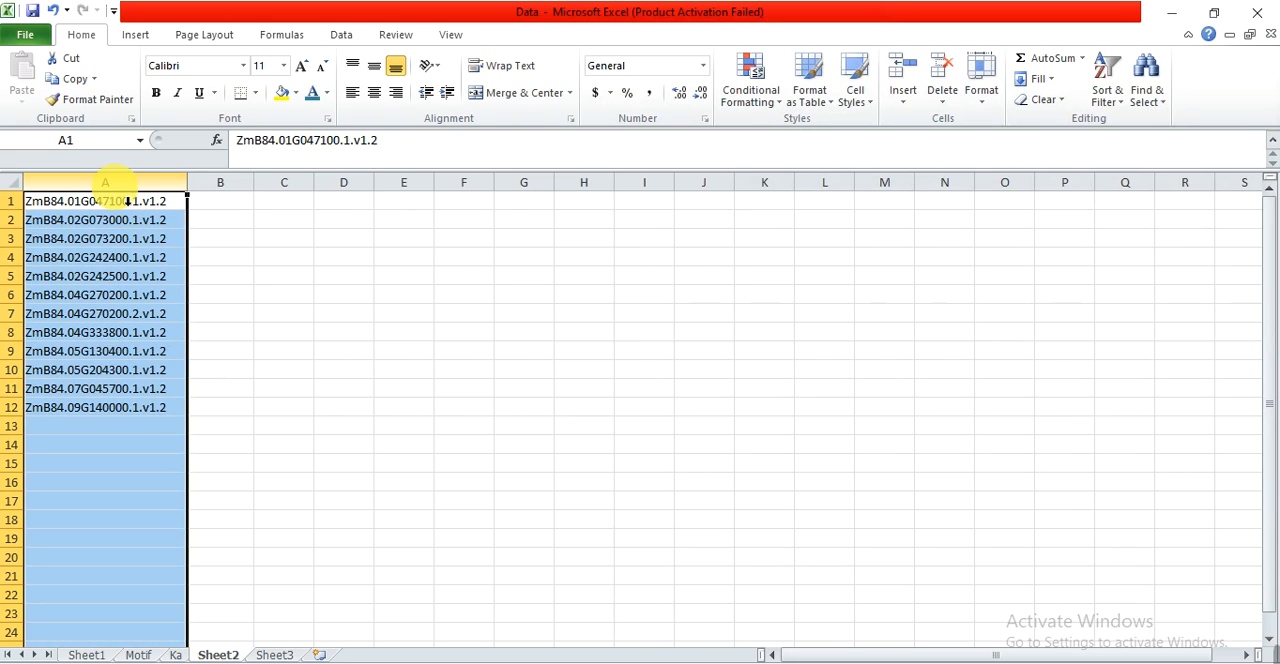
key("ctrl+h")
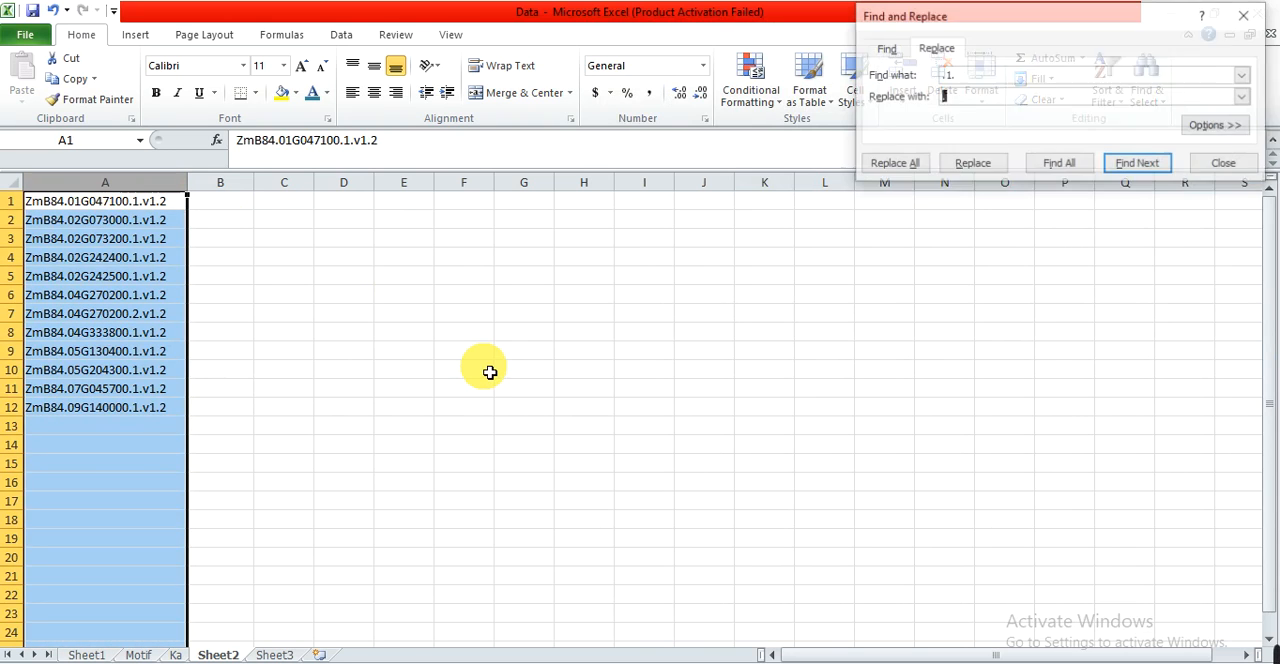
left_click_drag(979, 22, 379, 230)
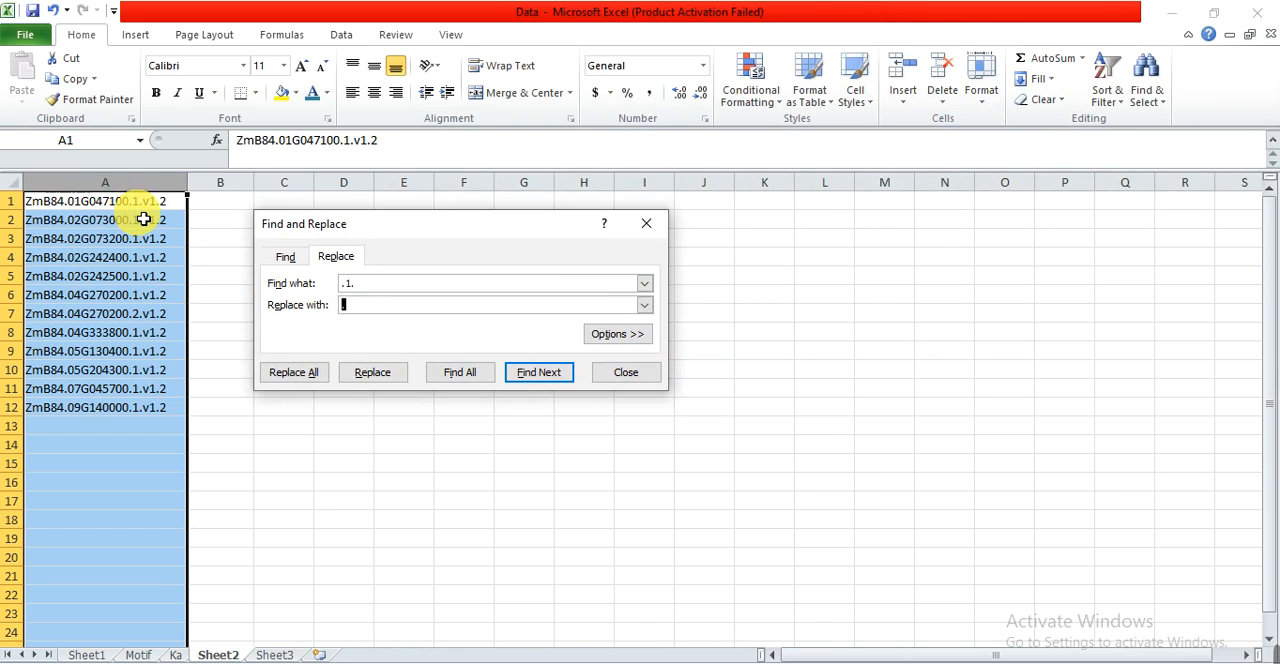
type(".")
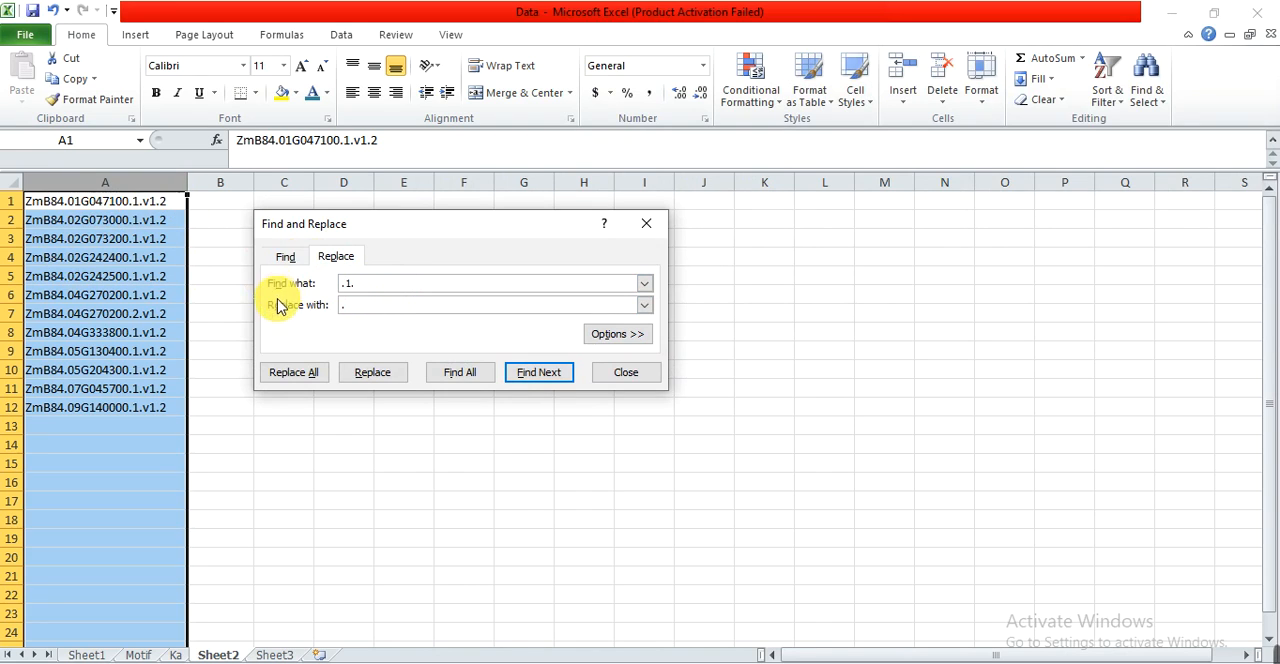
left_click(305, 372)
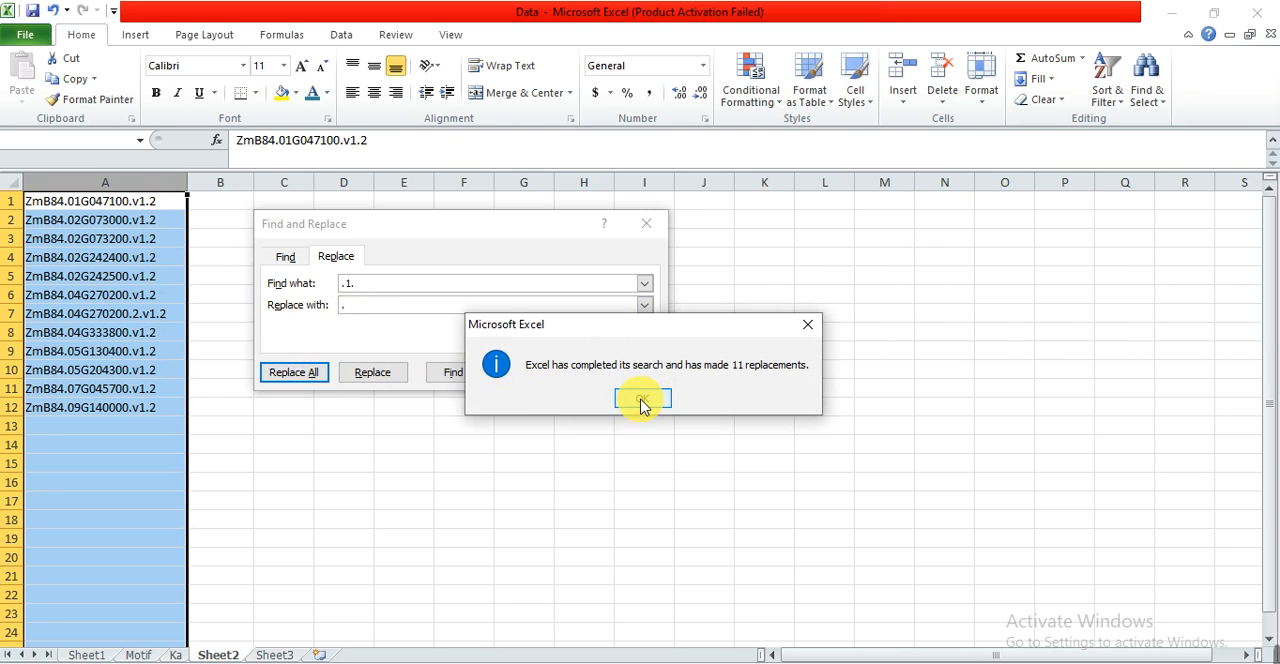
left_click(641, 401)
left_click(647, 222)
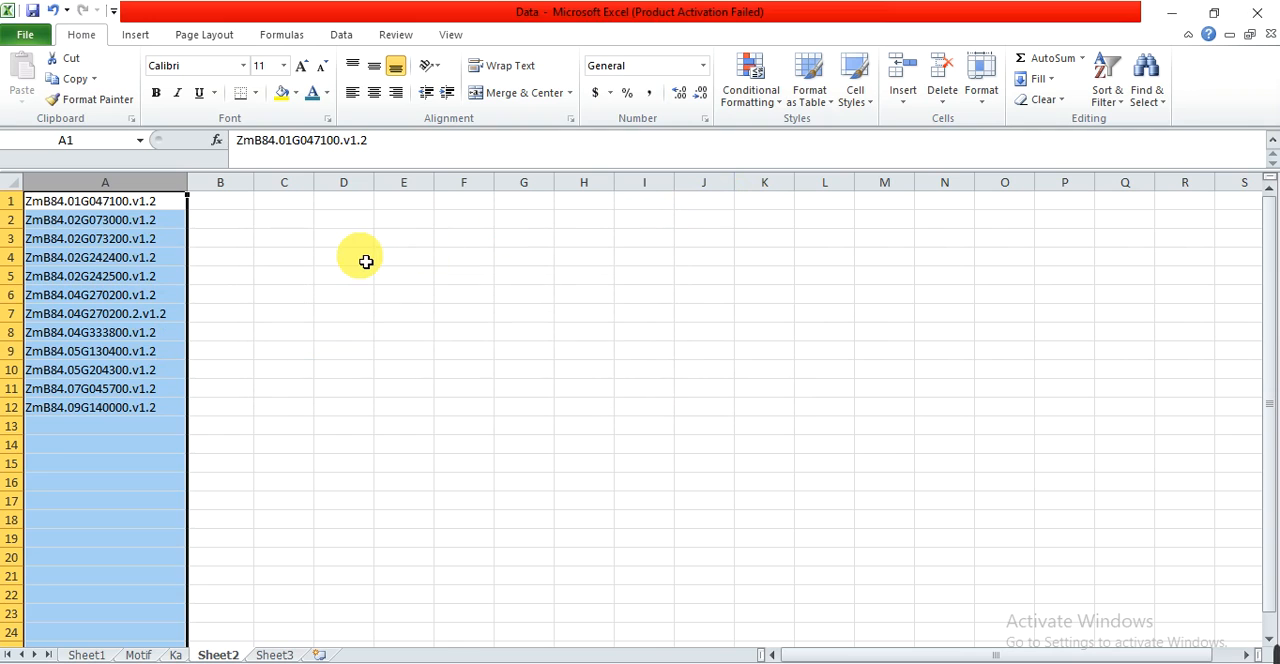
left_click(363, 262)
left_click(119, 318)
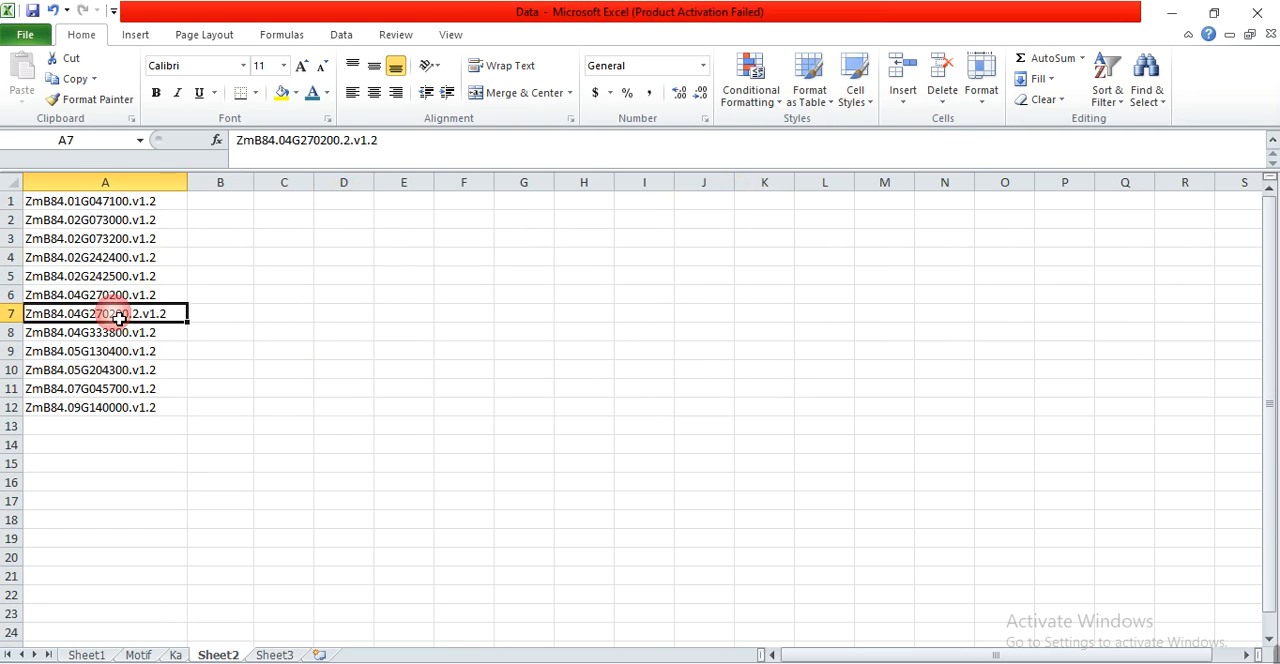
key("Delete")
right_click(12, 313)
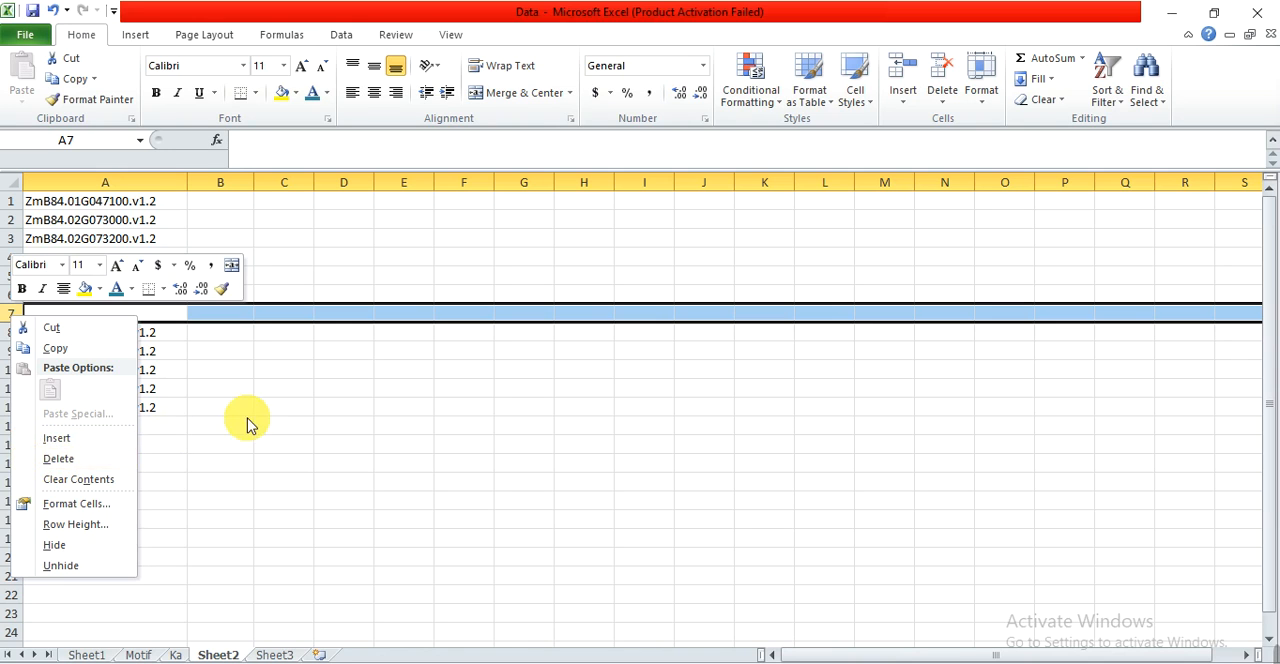
key("Escape")
key("ctrl+z")
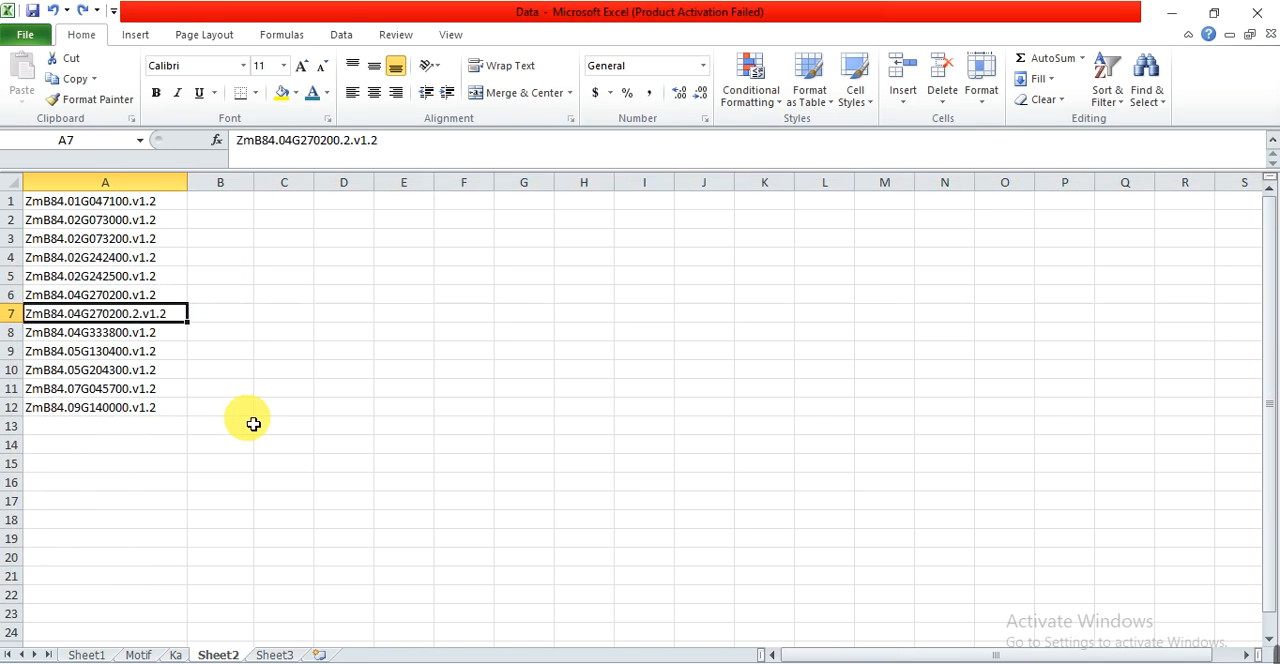
Delete row 7, which holds the duplicate transcript ZmB84.04G270200.2.v1.2.
right_click(17, 320)
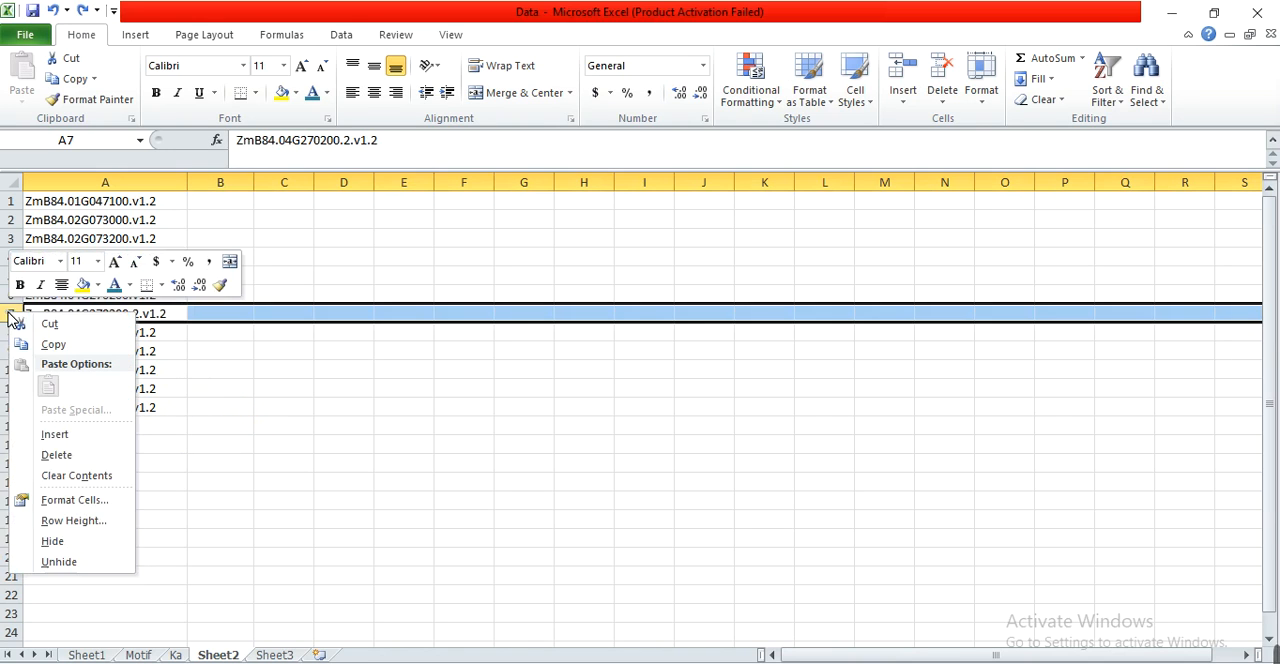
left_click(56, 458)
left_click(193, 393)
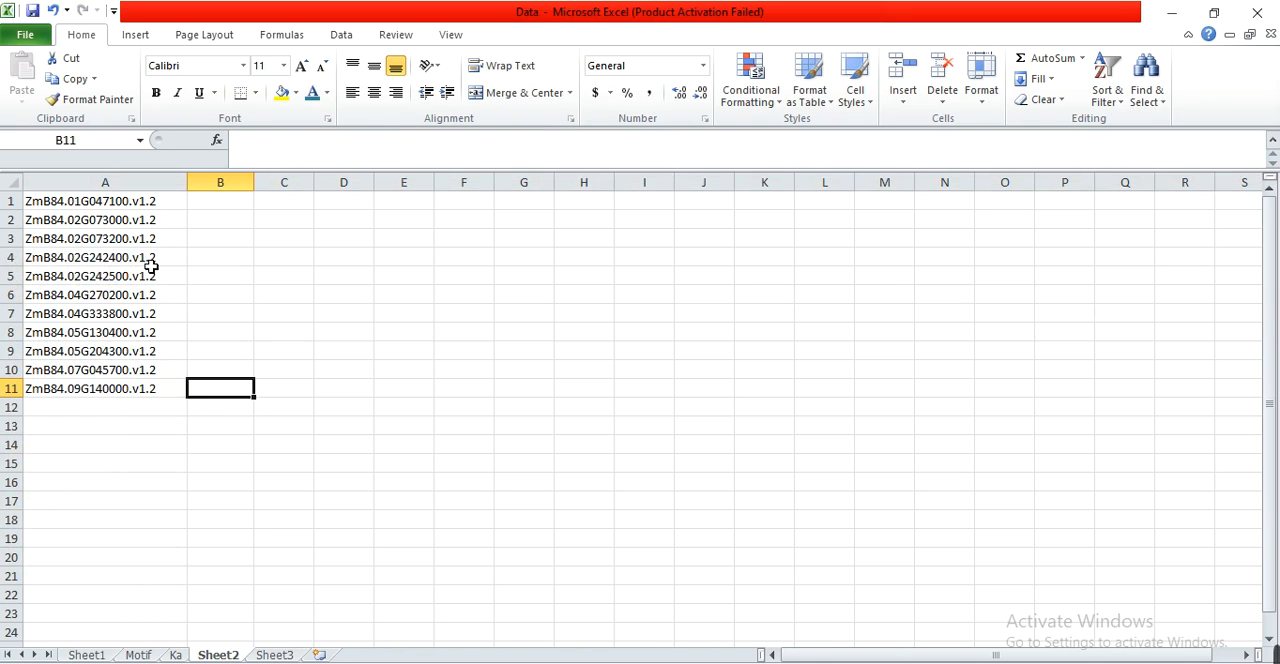
Copy the gene IDs in A1:A11 into the Gene ID text file in the Chr folder, then save and close the file.
left_click(130, 207)
left_click_drag(130, 219, 100, 394)
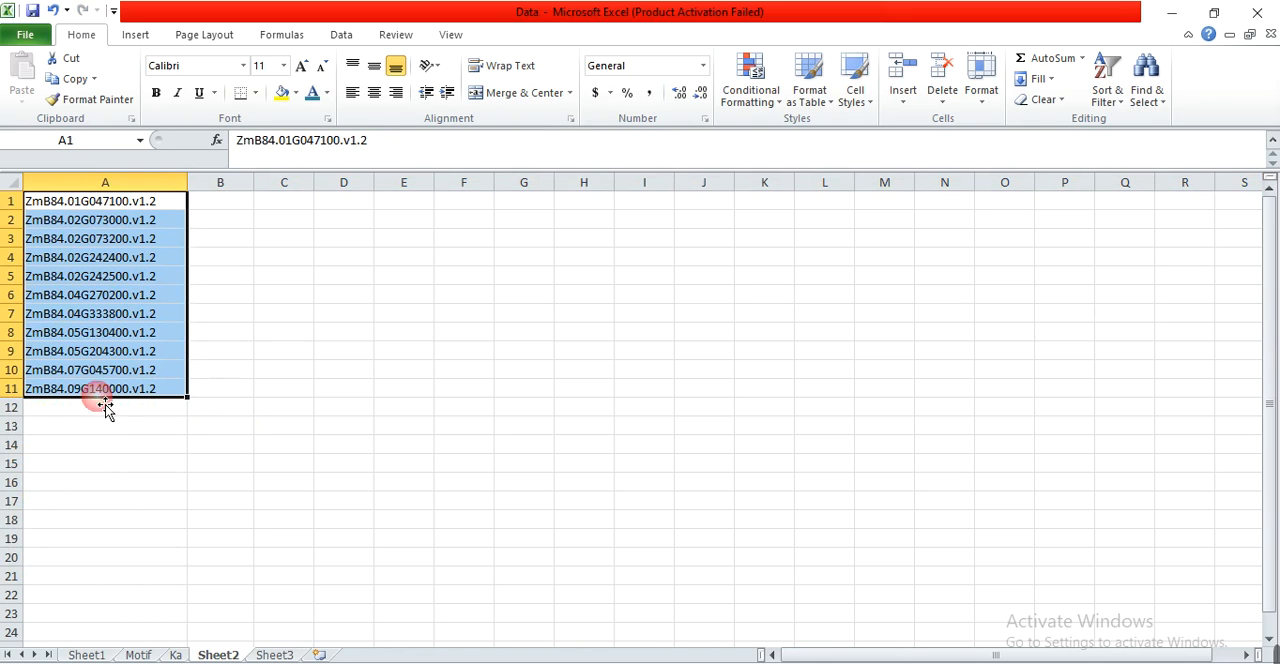
key("ctrl+c")
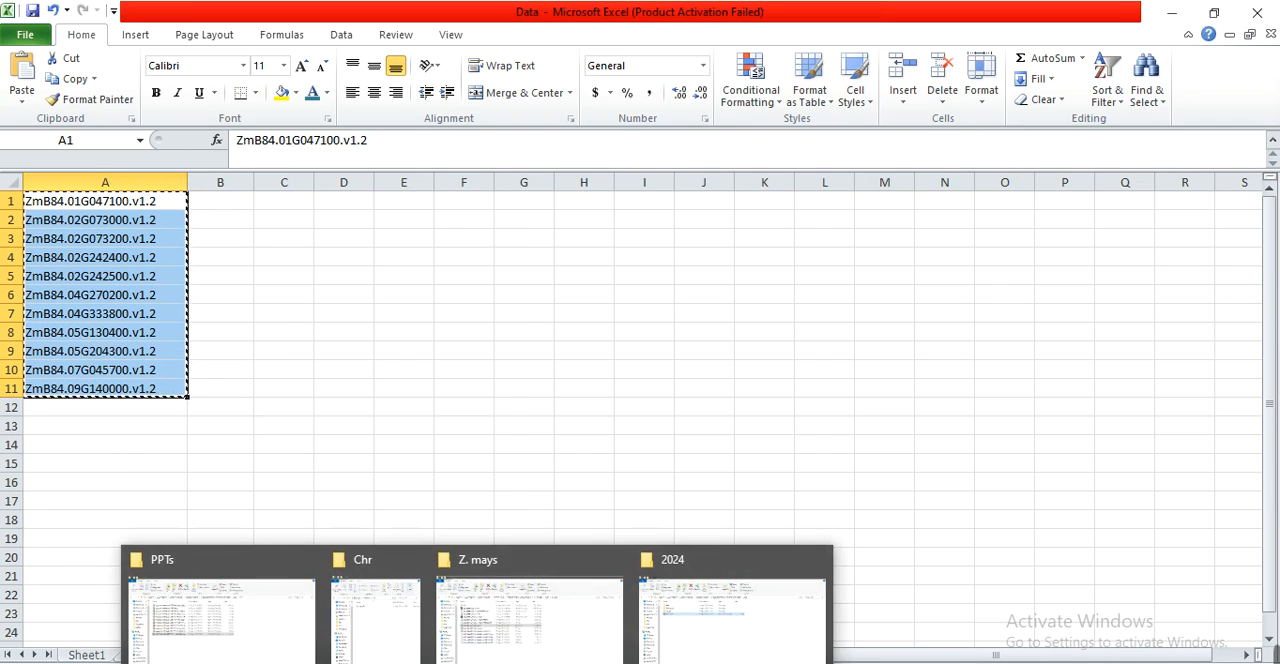
left_click(380, 623)
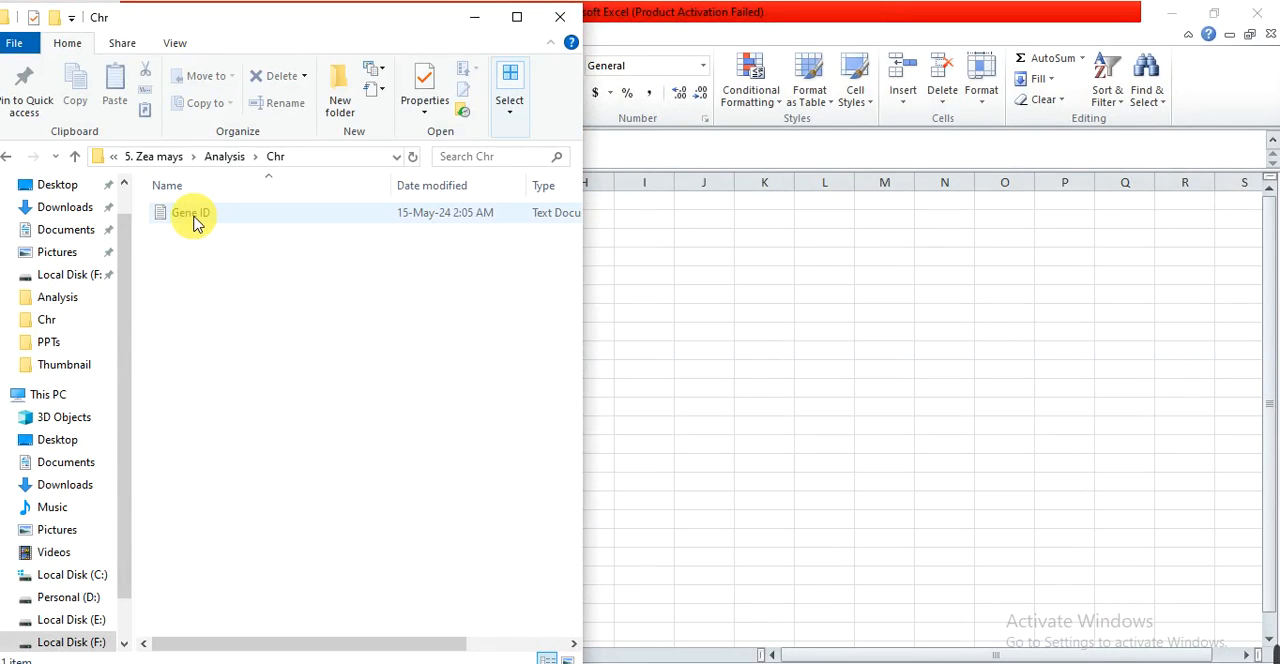
double_click(195, 216)
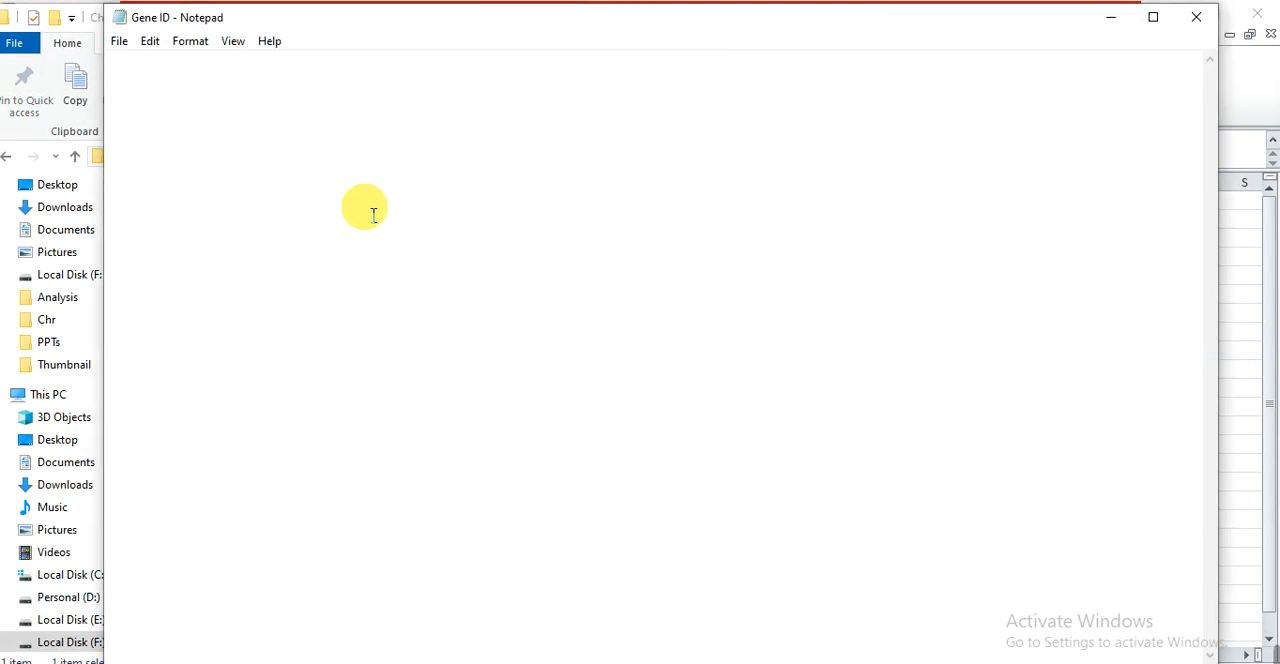
key("ctrl+v")
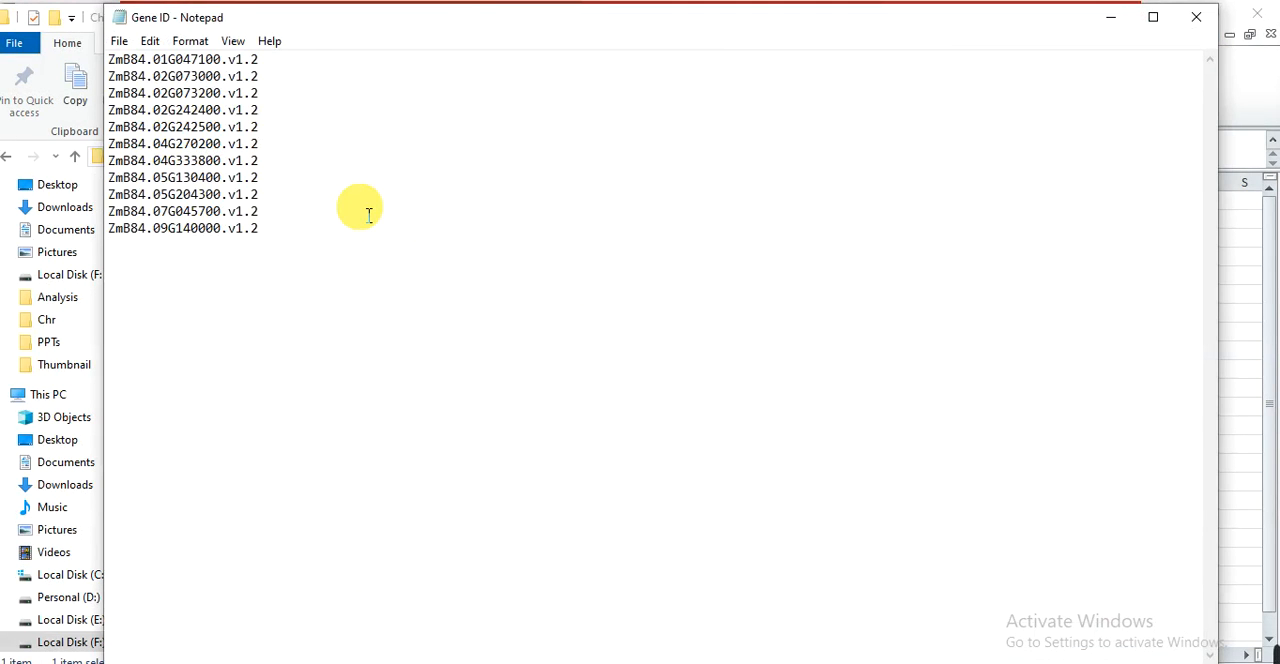
left_click(1197, 18)
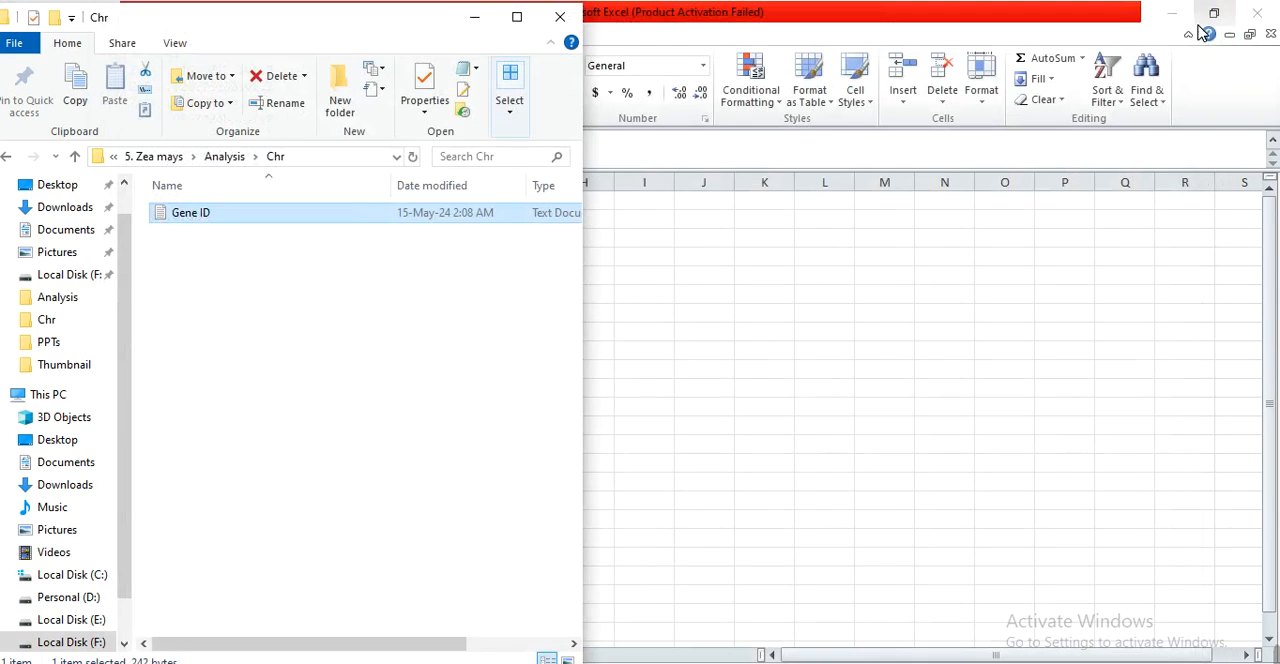
Create a text document named "Gene Linnk" in the Chr folder and open it.
left_click(775, 661)
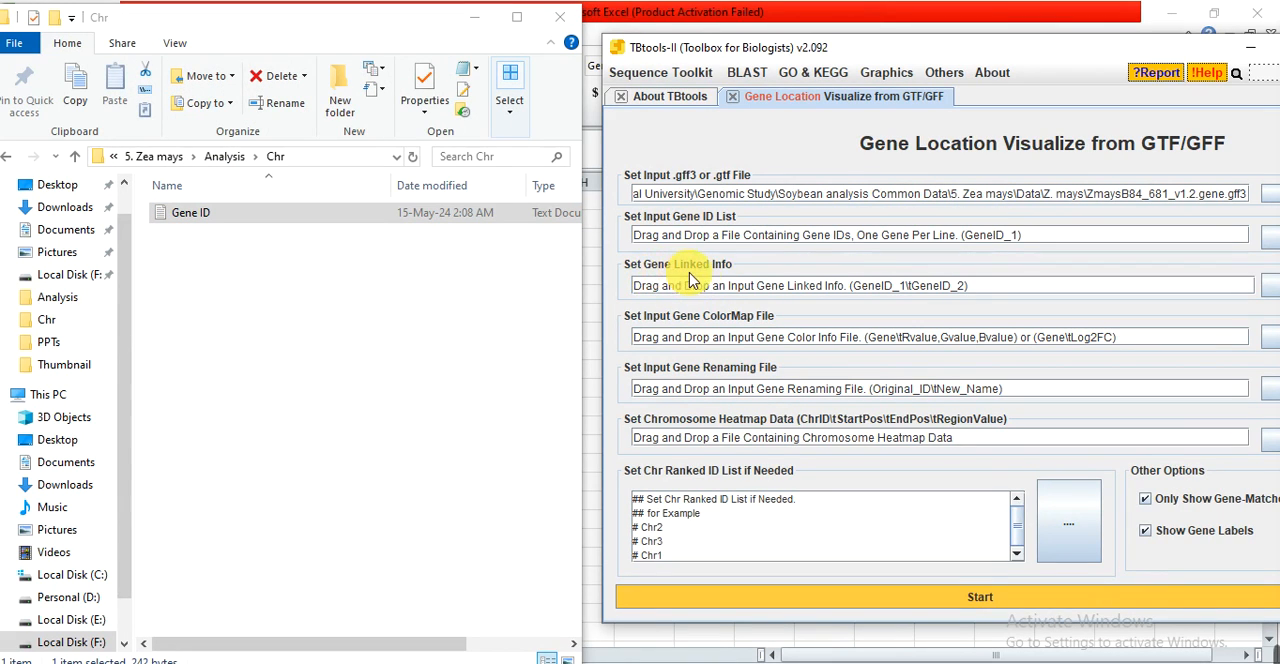
left_click(287, 403)
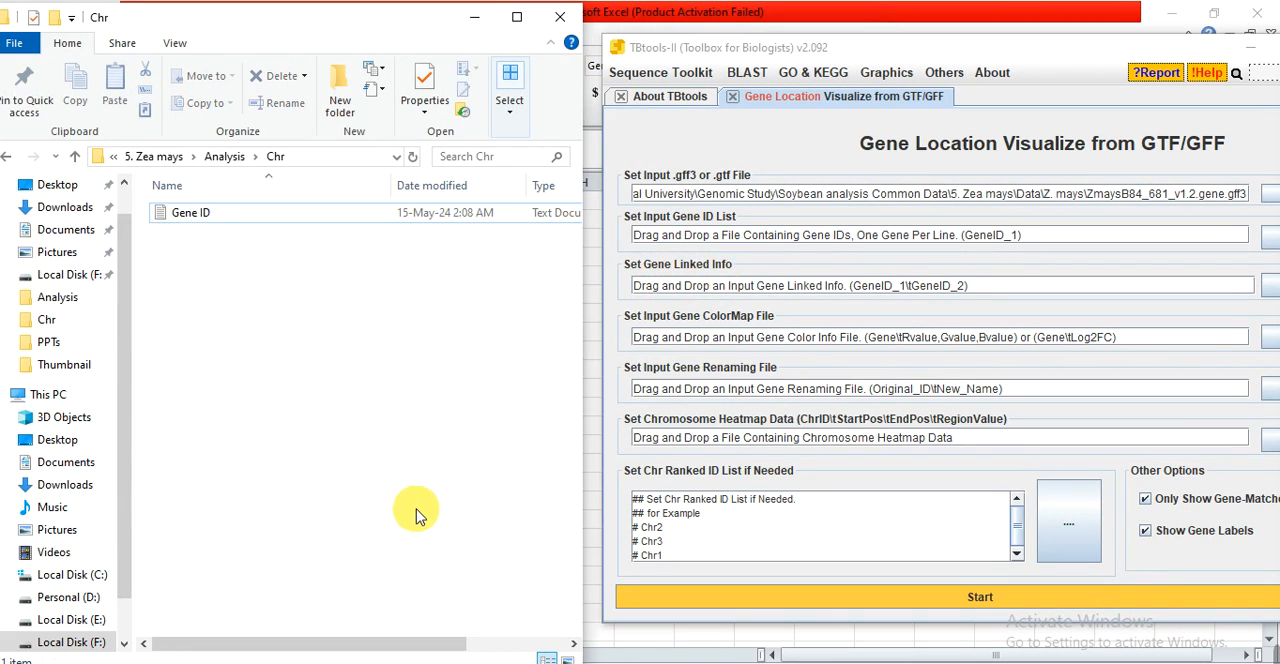
right_click(315, 409)
mouse_move(370, 367)
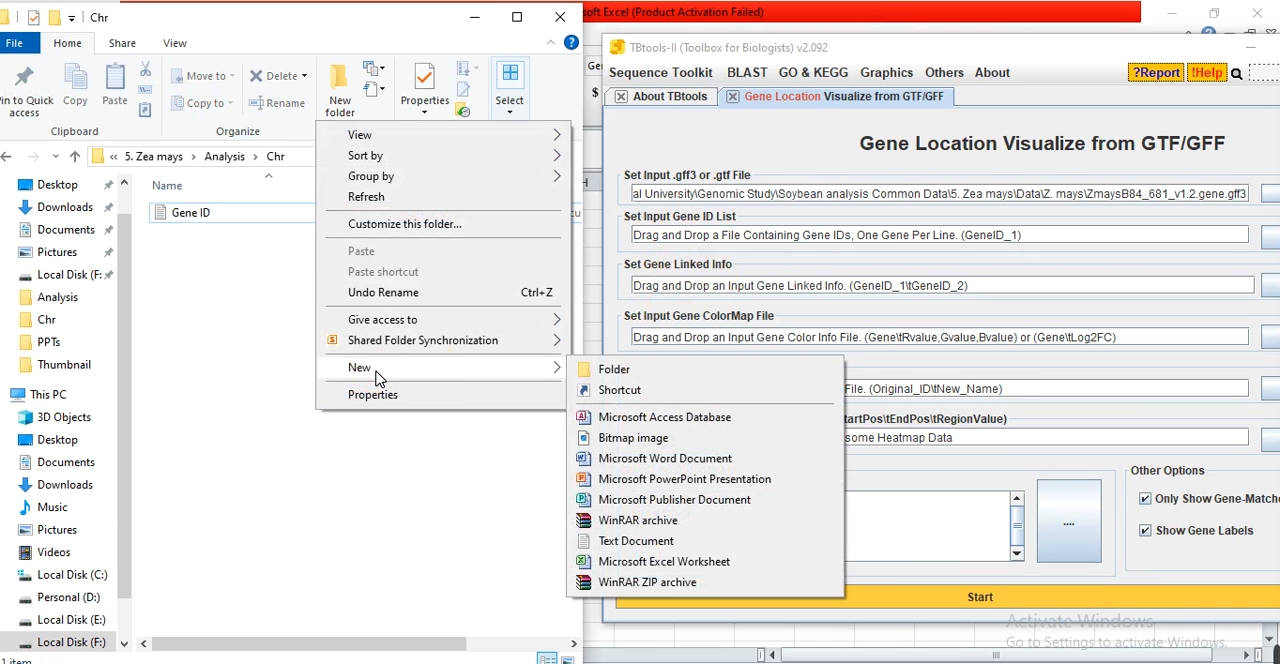
left_click(620, 540)
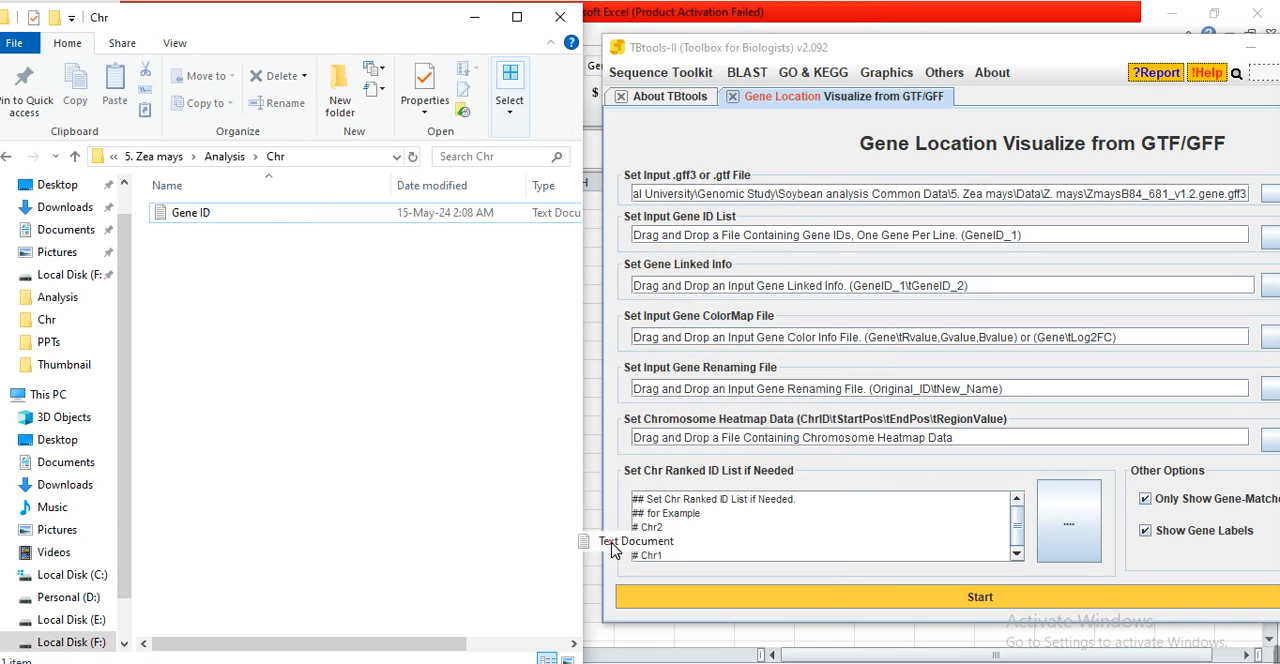
type("Gene Linnk")
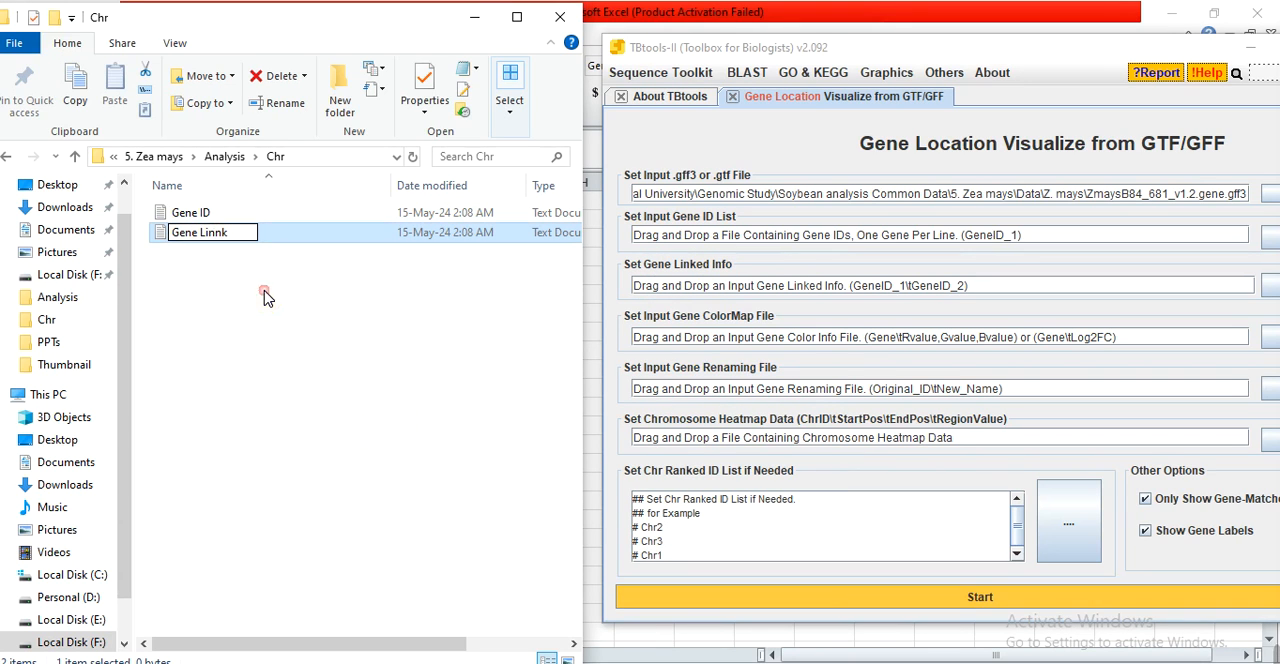
key("Return")
double_click(217, 238)
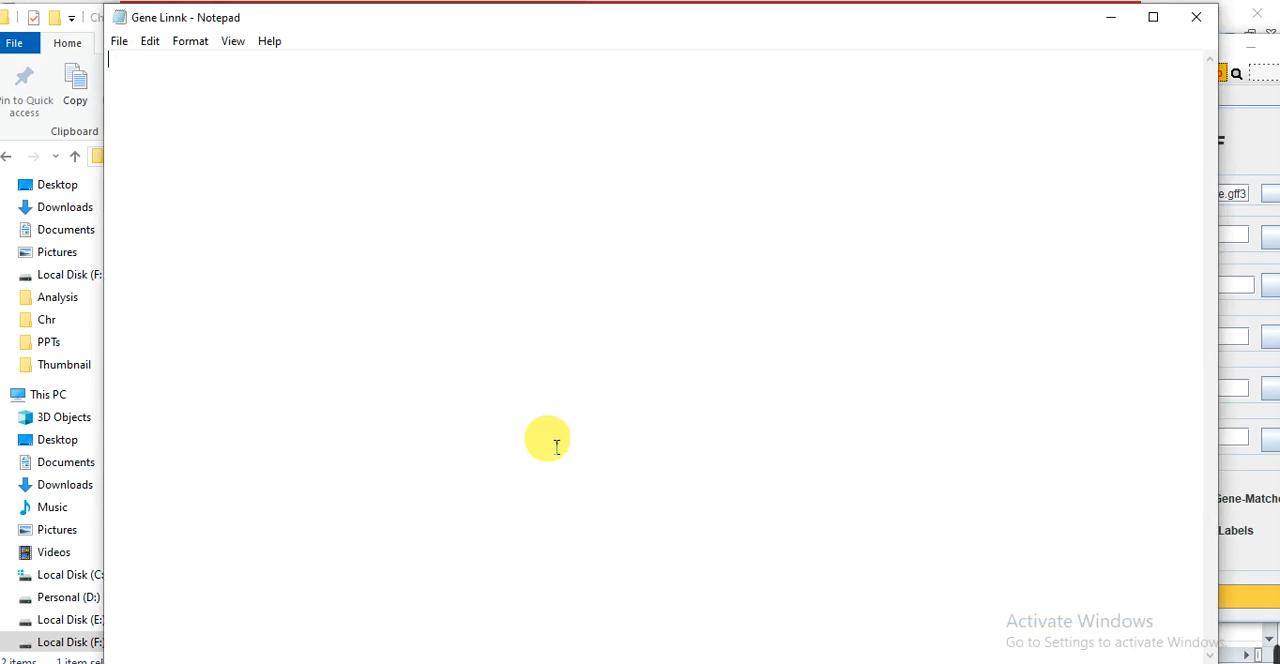
Copy the Paralog 1 and Paralog 2 pairs in A2:B27 of the Ka sheet into Sheet3, starting at A1.
key("alt+Tab")
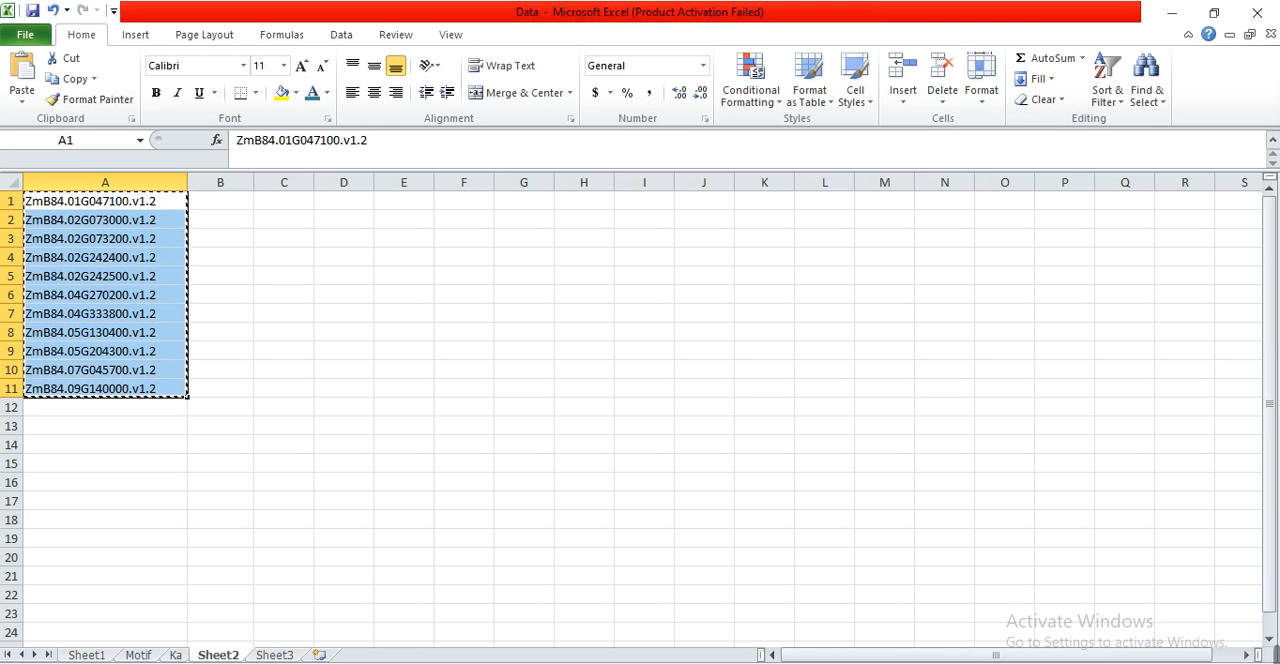
left_click(280, 538)
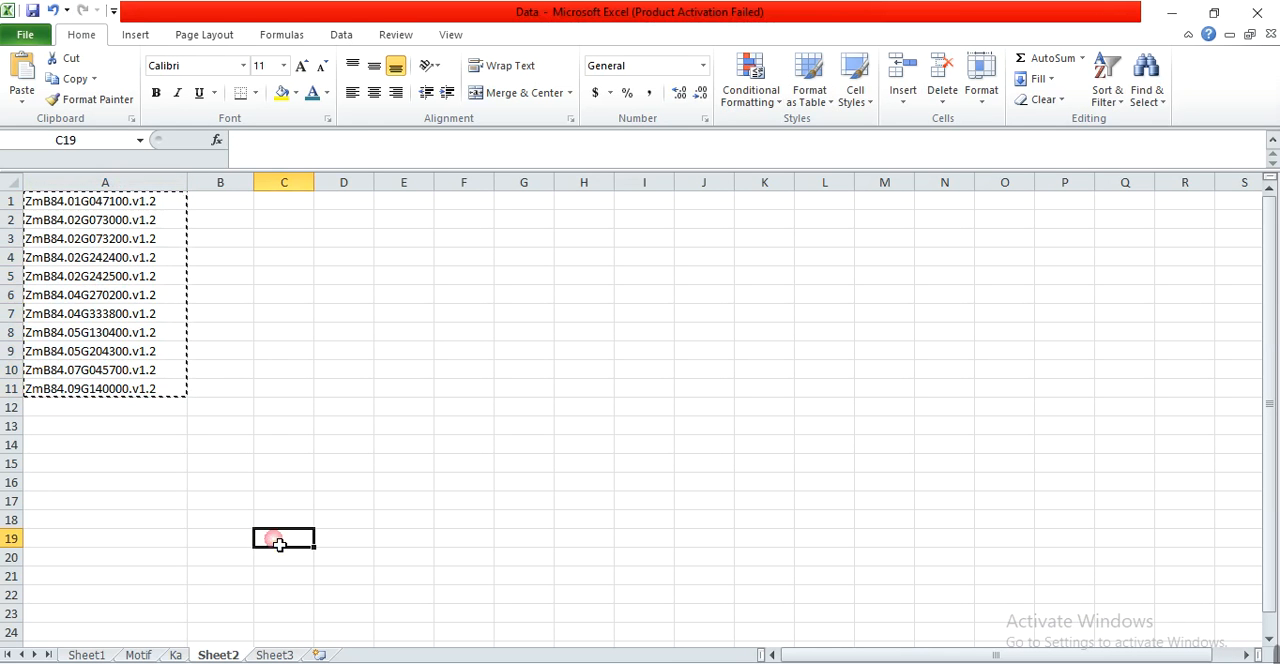
left_click(177, 654)
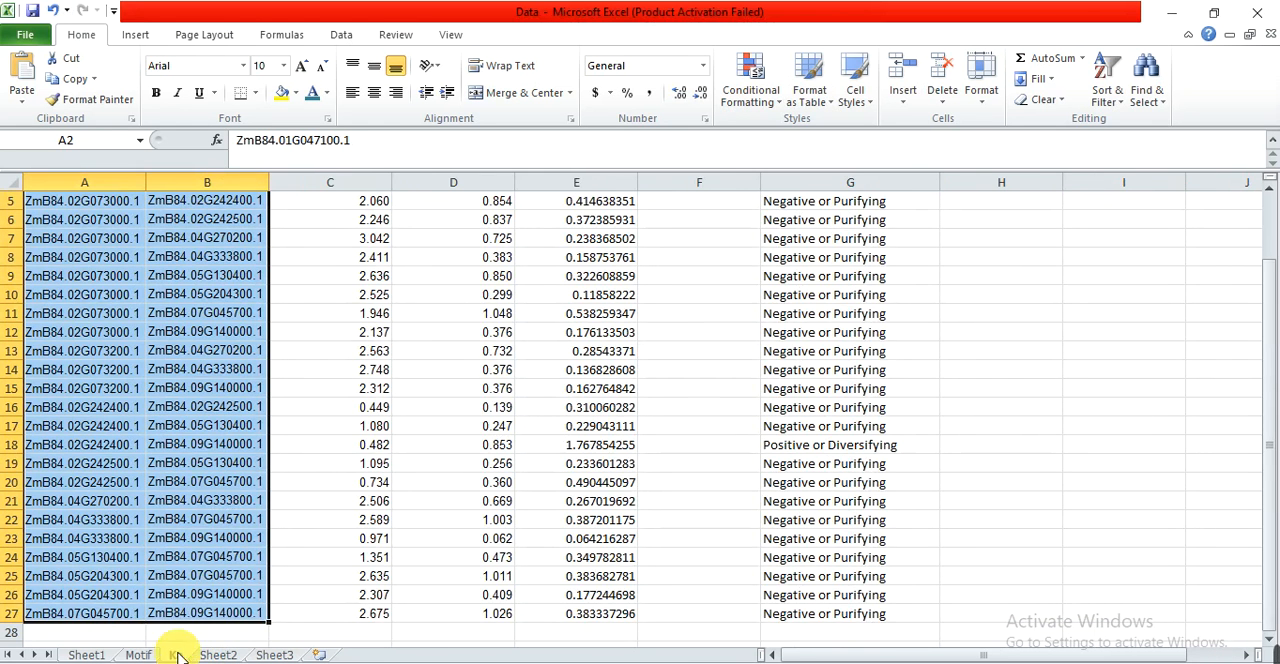
left_click(336, 484)
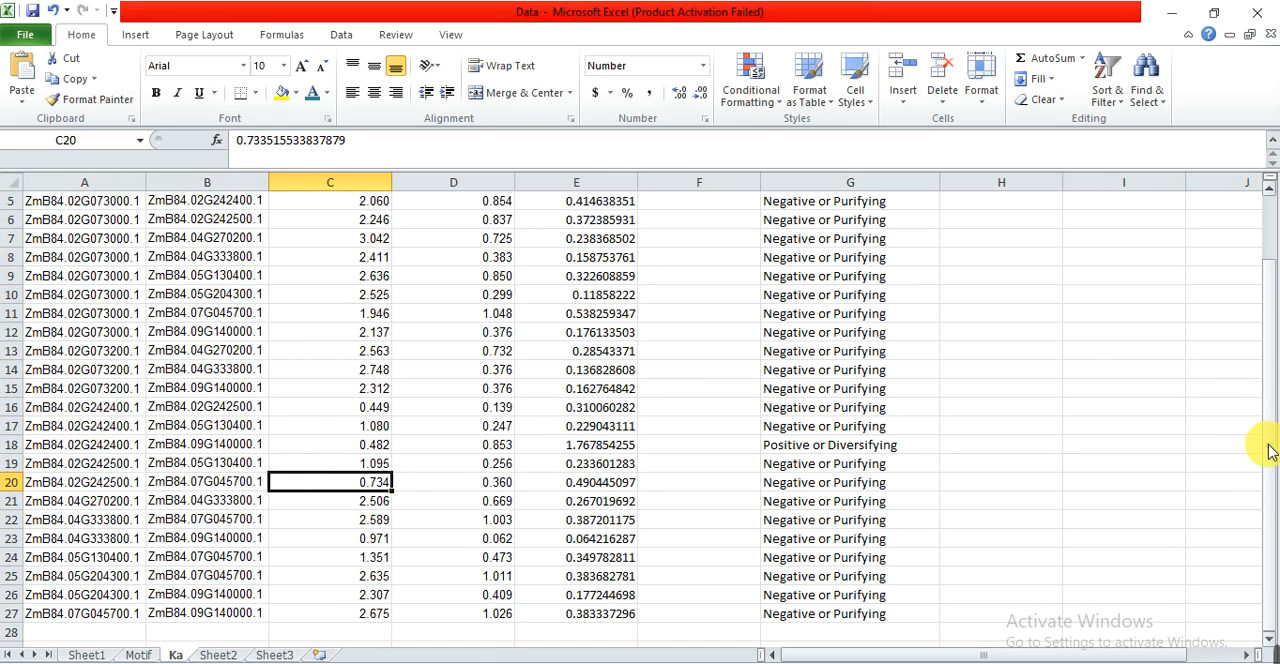
left_click_drag(1266, 443, 1258, 330)
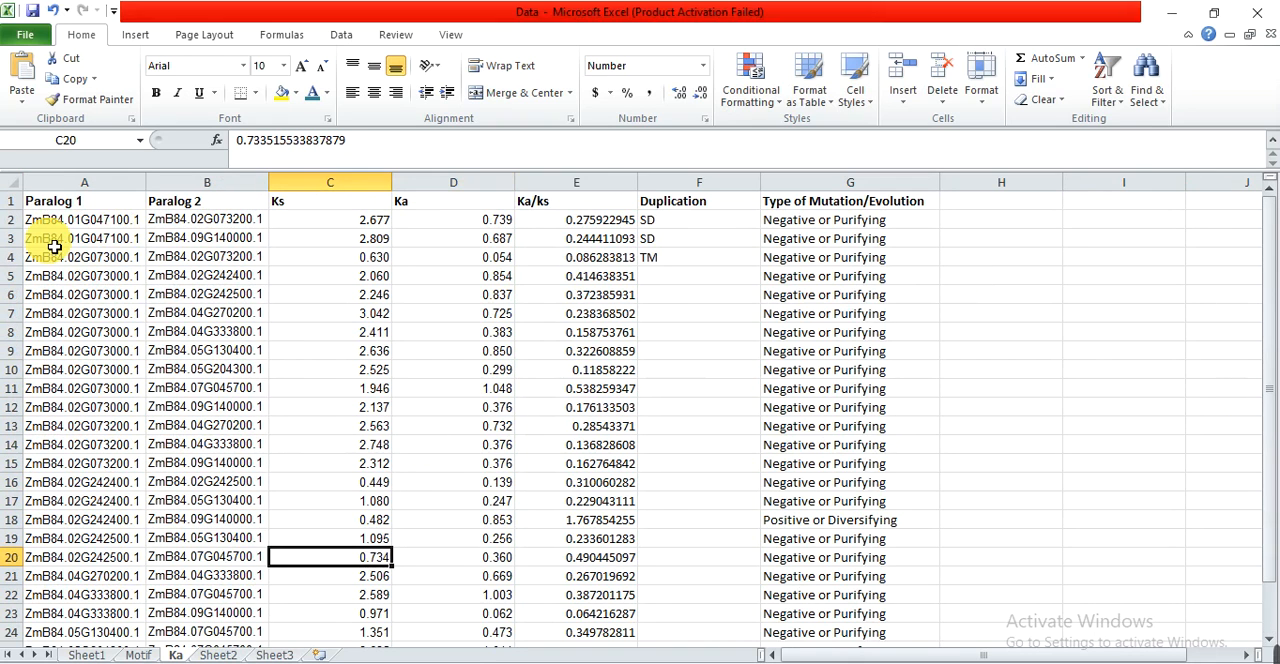
left_click_drag(89, 218, 174, 611)
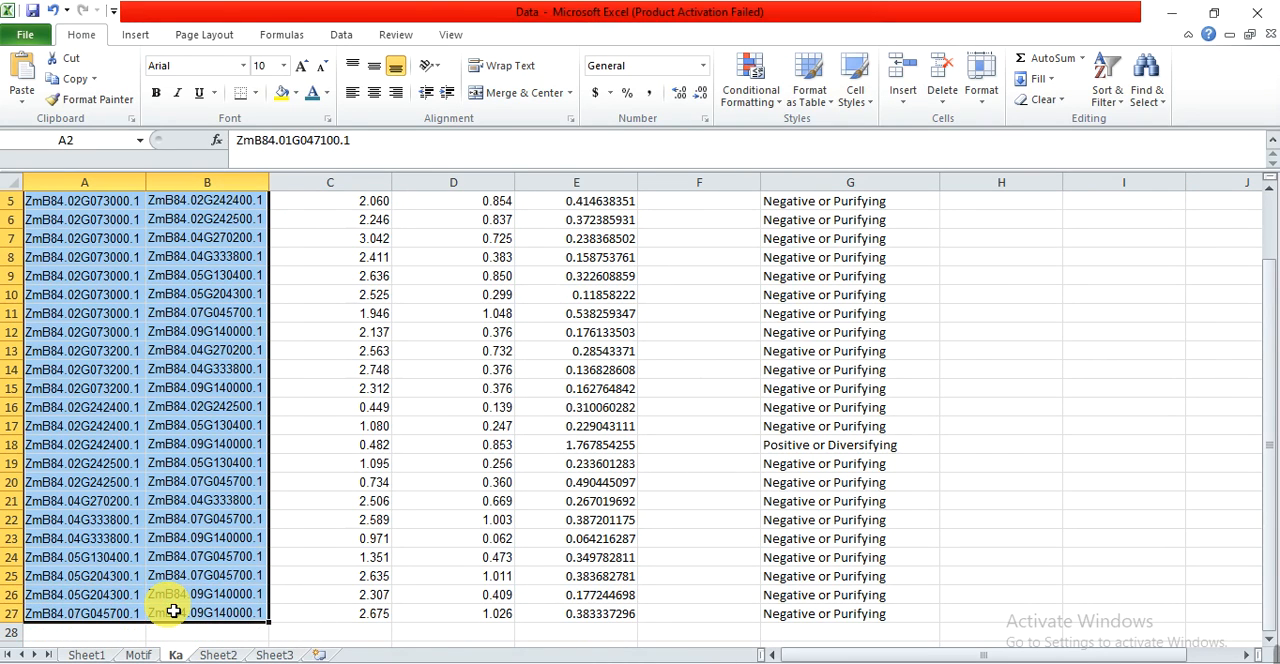
left_click(272, 652)
key("ctrl+v")
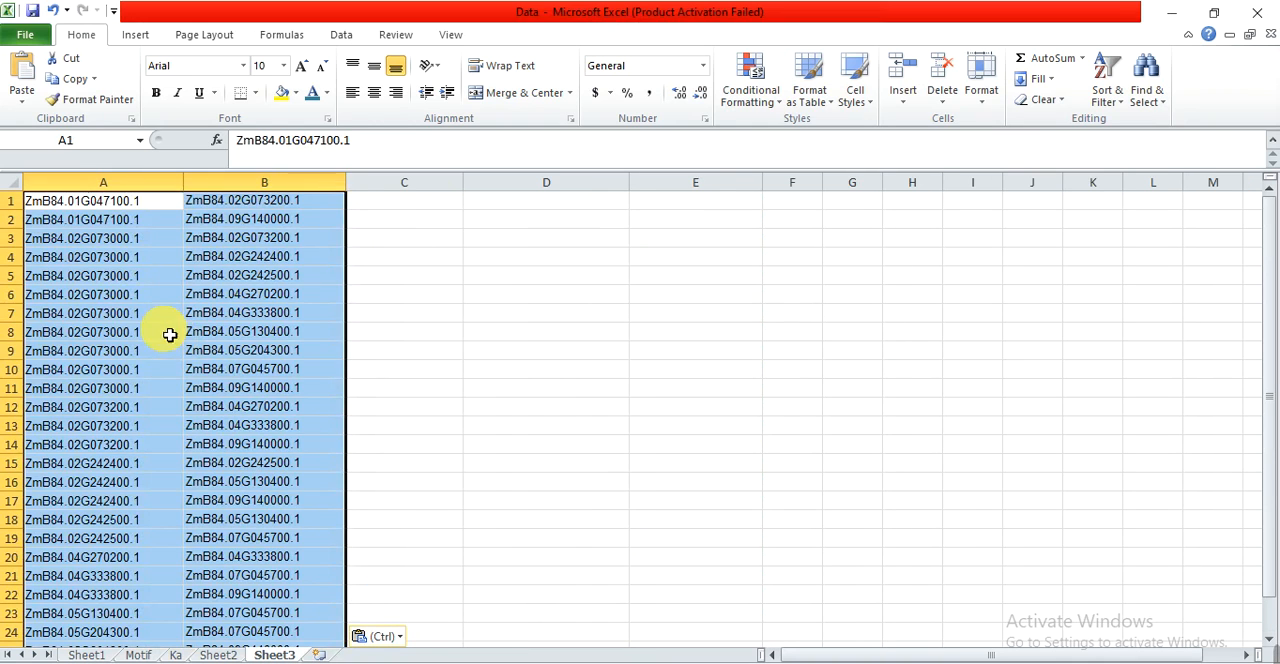
Replace every ".1" with ".v1.2" in columns A and B of Sheet3 to match the gene ID format.
left_click(134, 277)
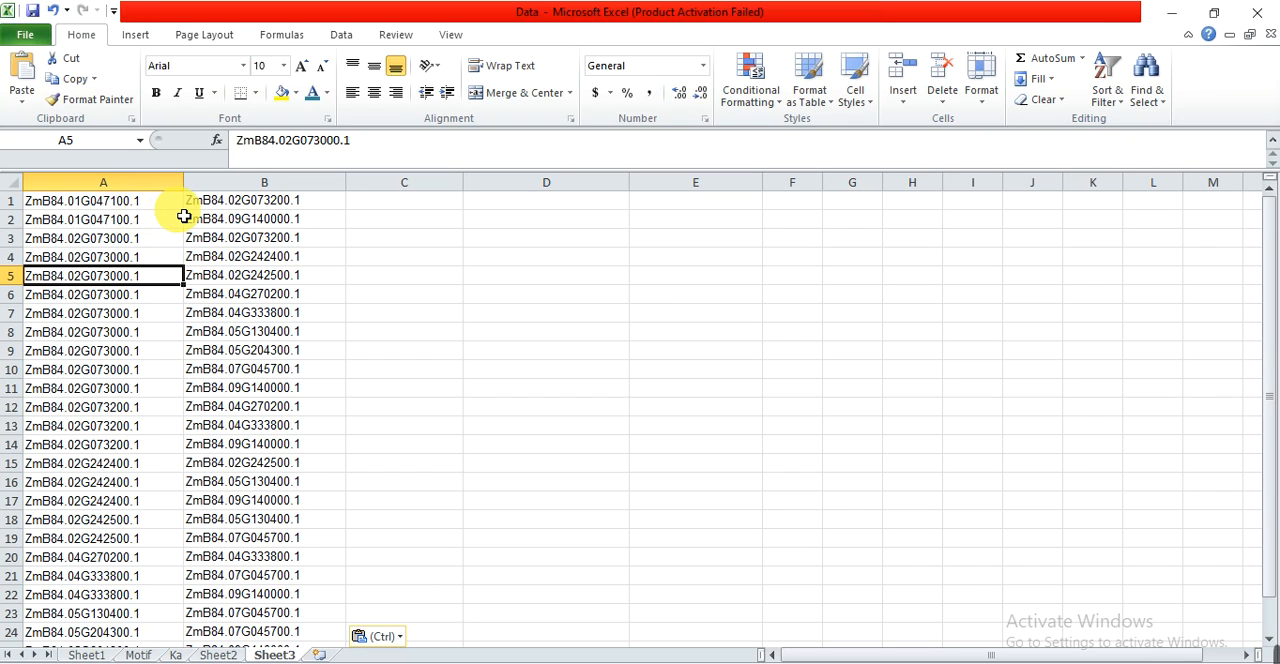
left_click(157, 199)
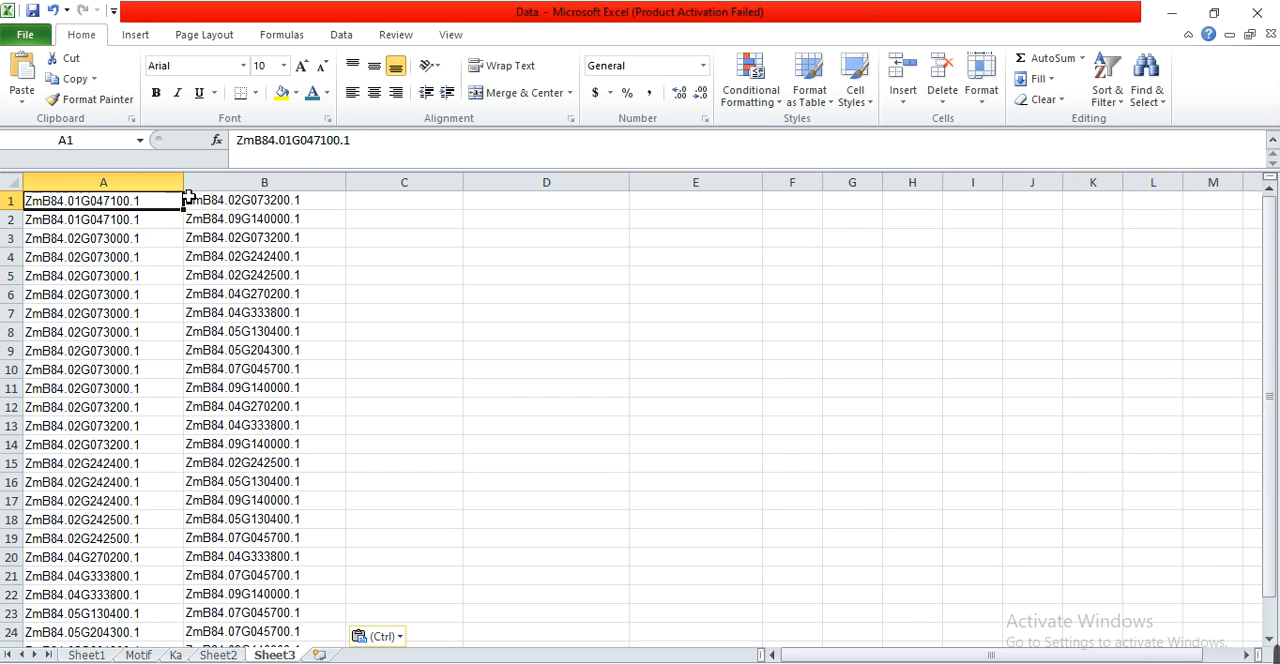
left_click_drag(189, 197, 232, 200)
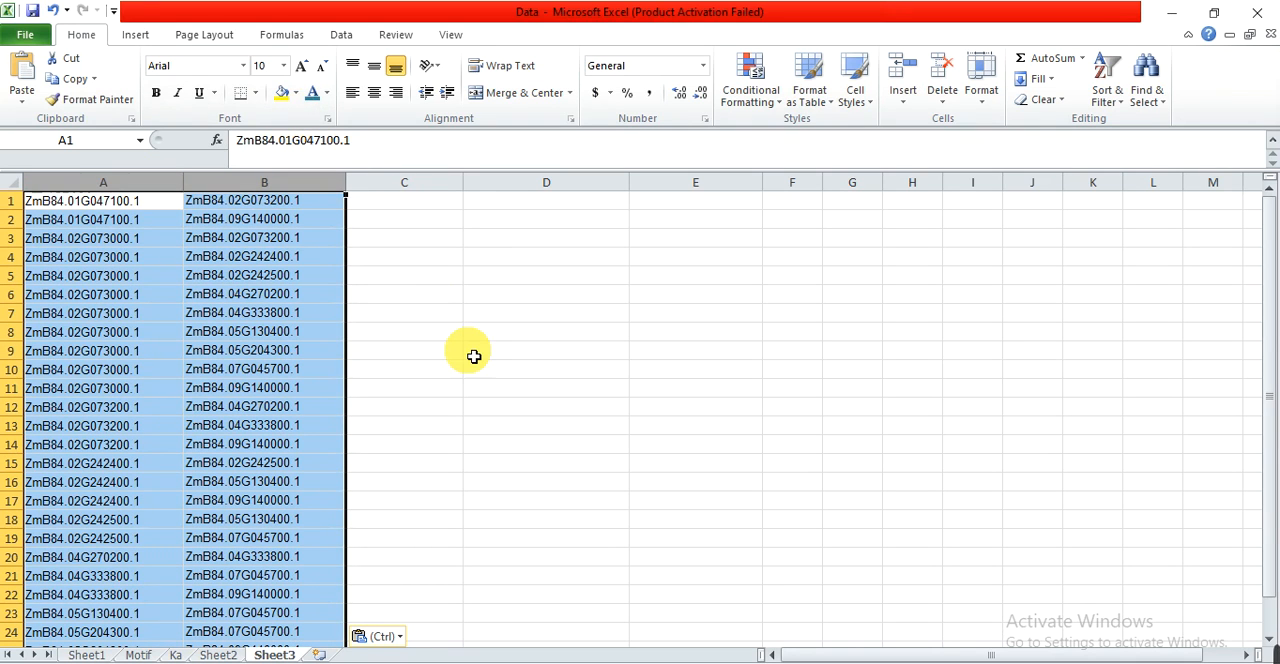
key("ctrl+h")
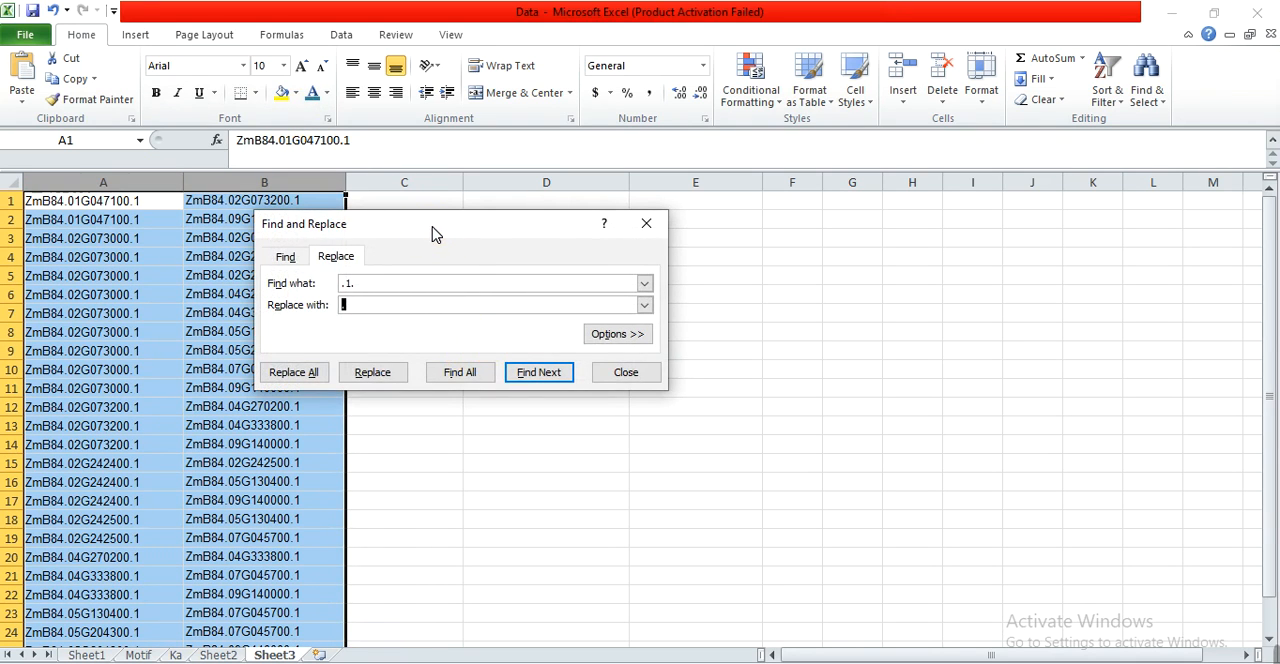
left_click_drag(434, 232, 577, 214)
type(".")
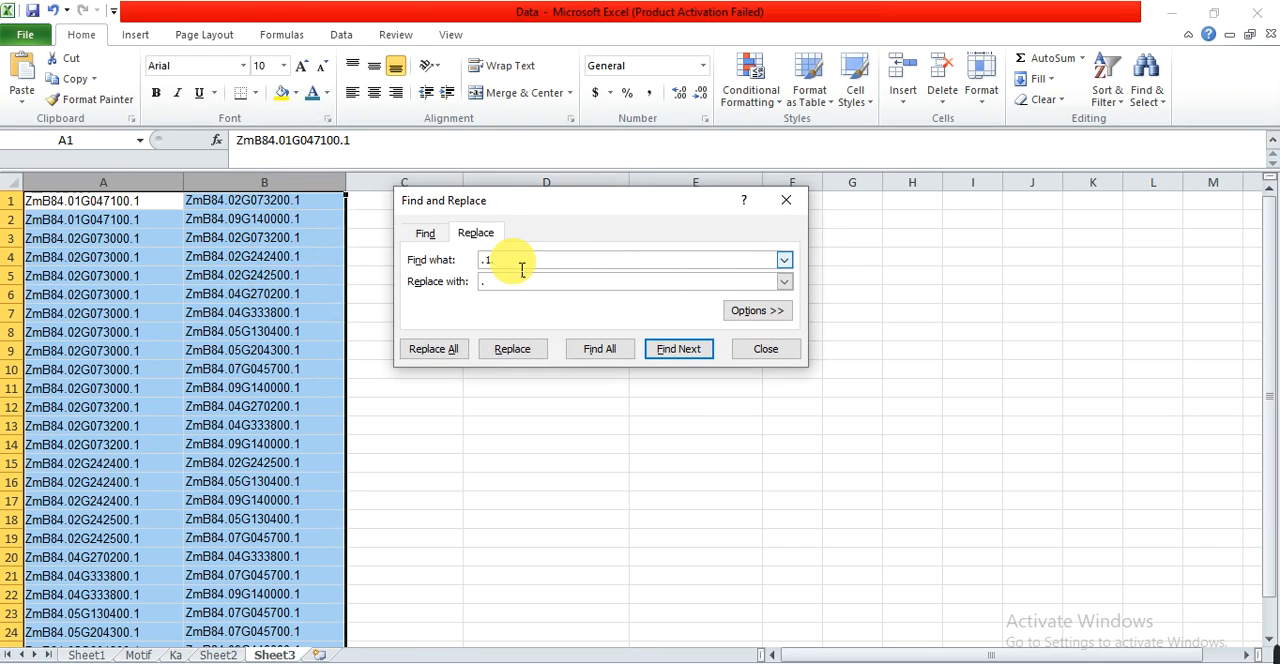
left_click(493, 283)
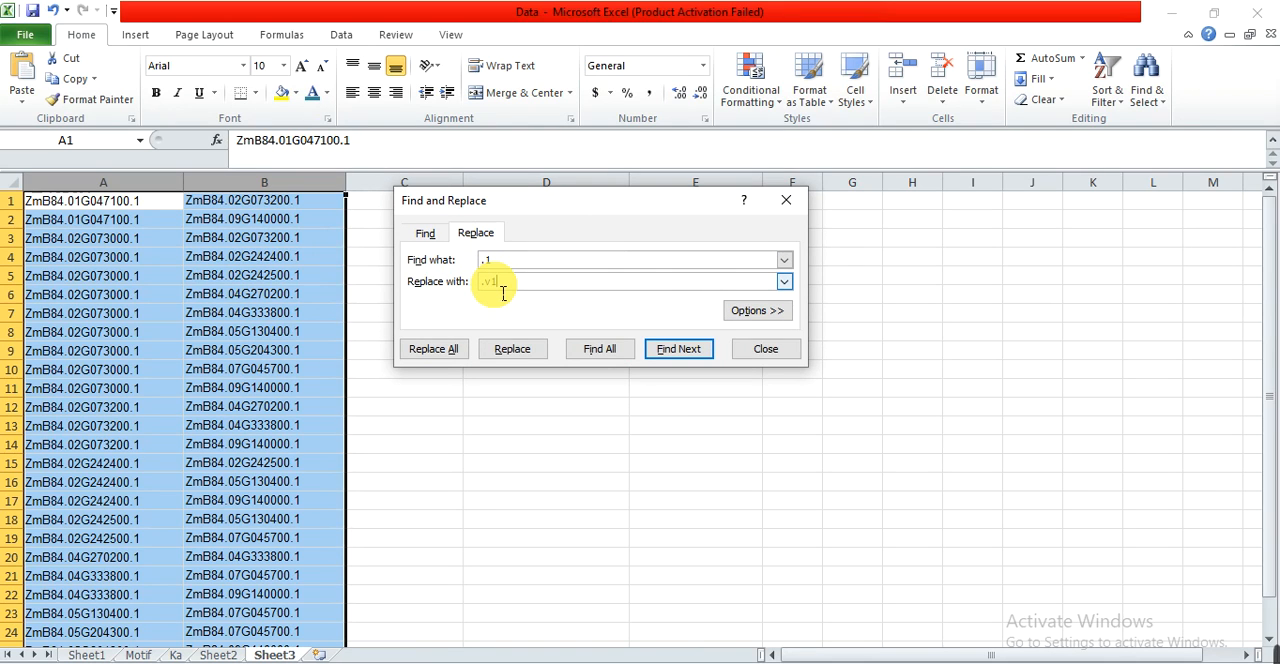
left_click(437, 348)
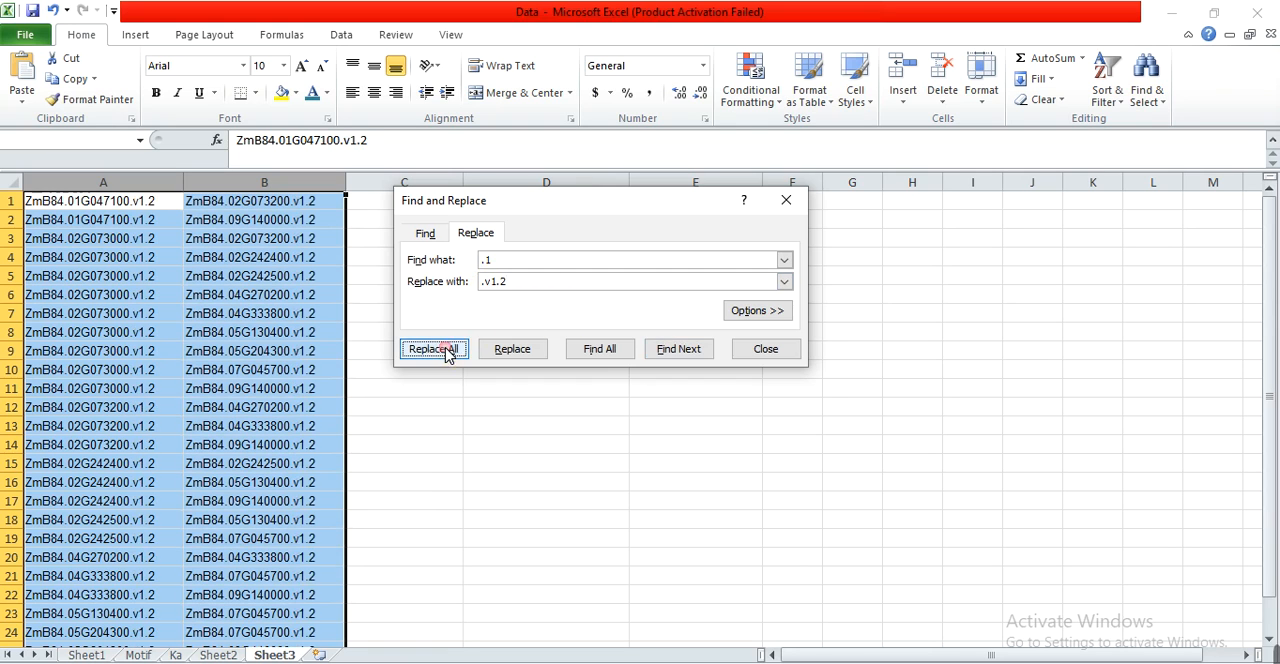
left_click(643, 396)
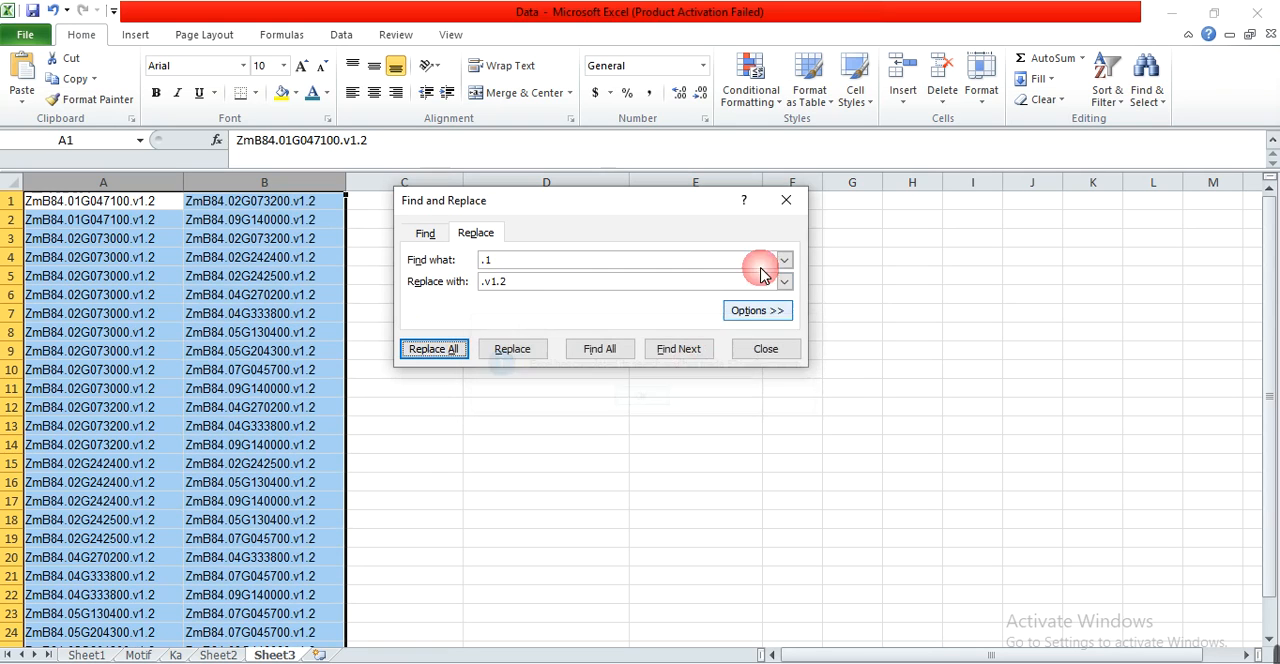
left_click(790, 199)
left_click(294, 318)
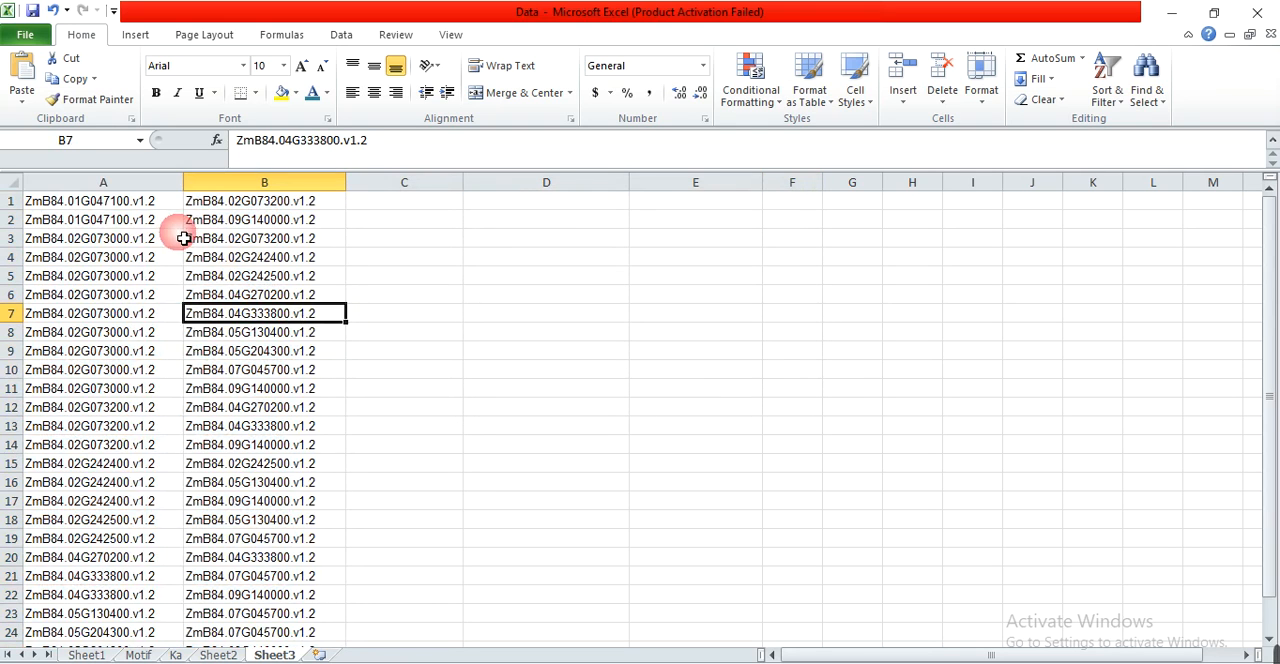
Copy the gene pairs in A1:B26 of Sheet3 into the Gene Linnk text file, then save and close the file.
left_click_drag(153, 211, 232, 608)
key("ctrl+c")
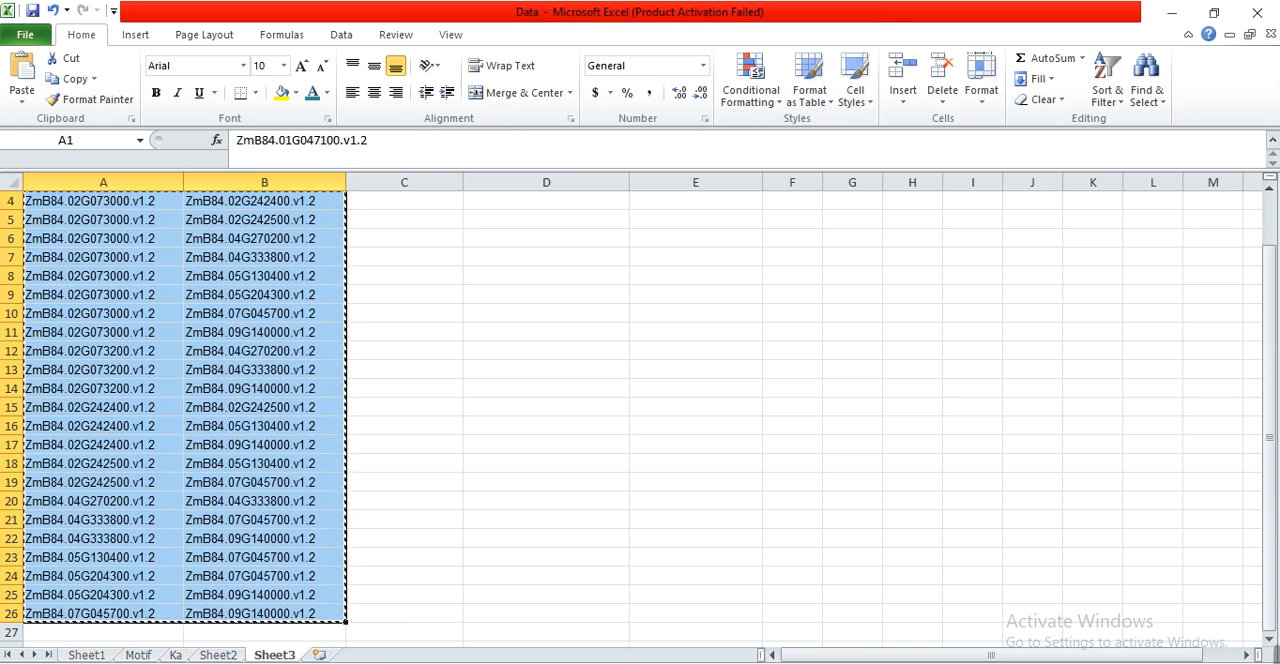
left_click(815, 656)
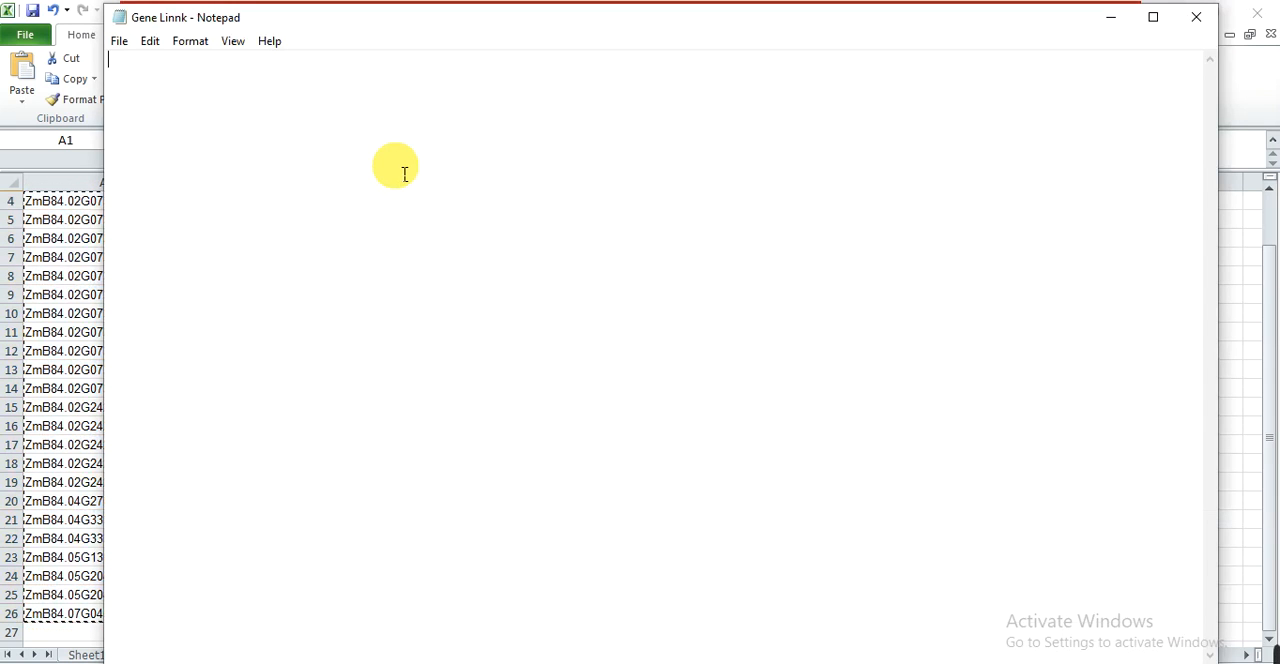
key("ctrl+v")
key("ctrl+s")
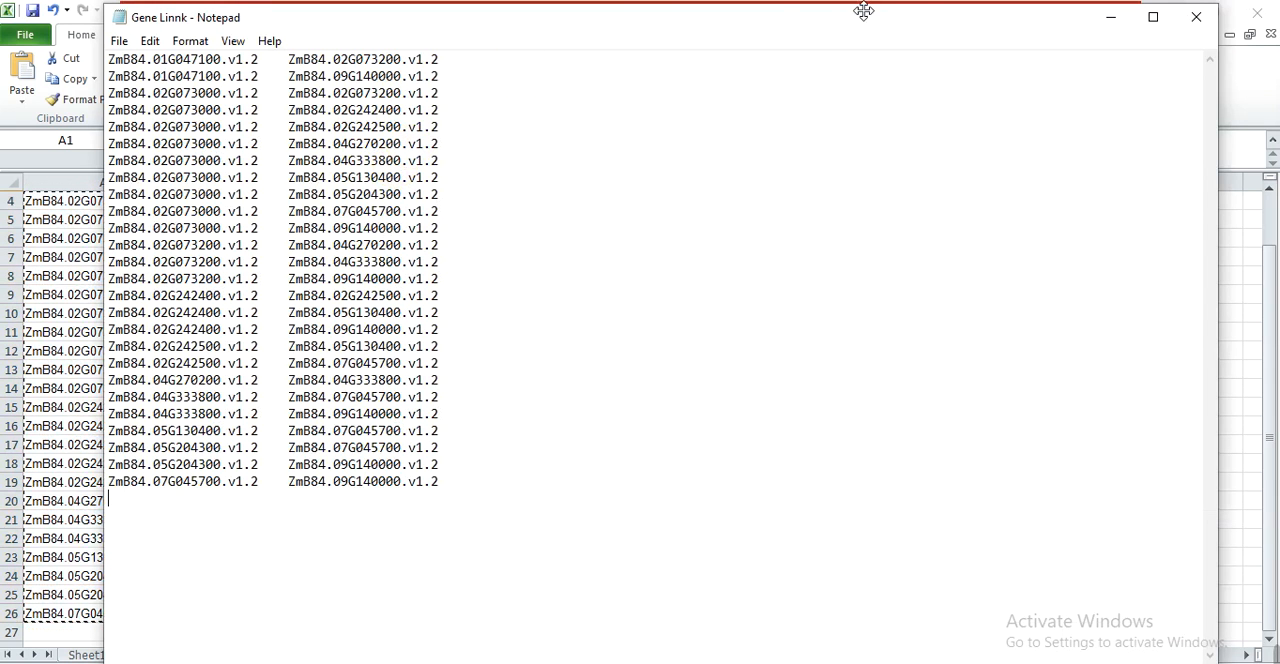
left_click(1195, 18)
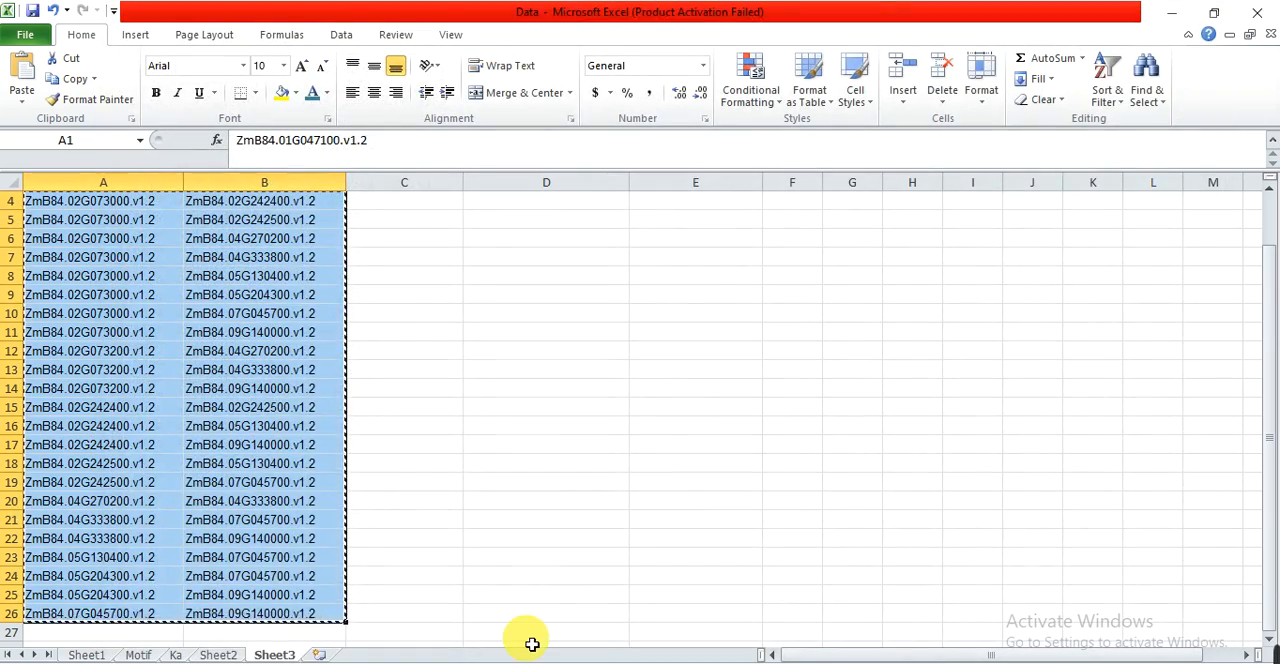
Create a text document named "color map" in the Chr folder.
left_click(477, 662)
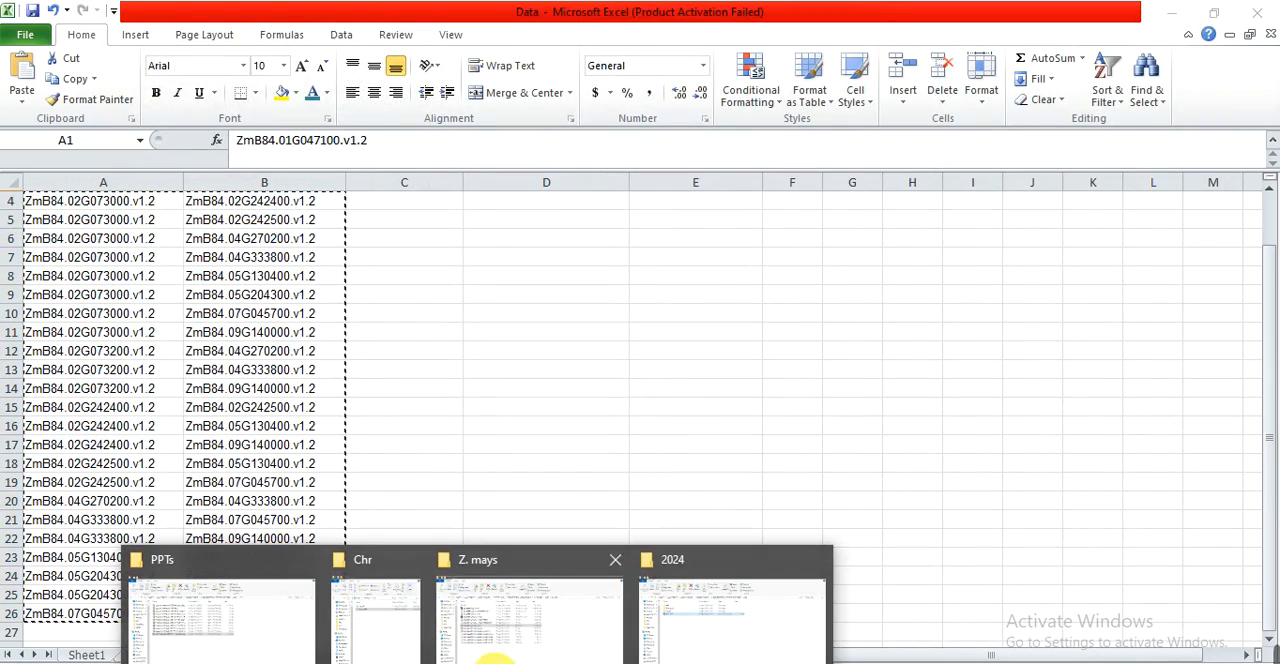
left_click(386, 622)
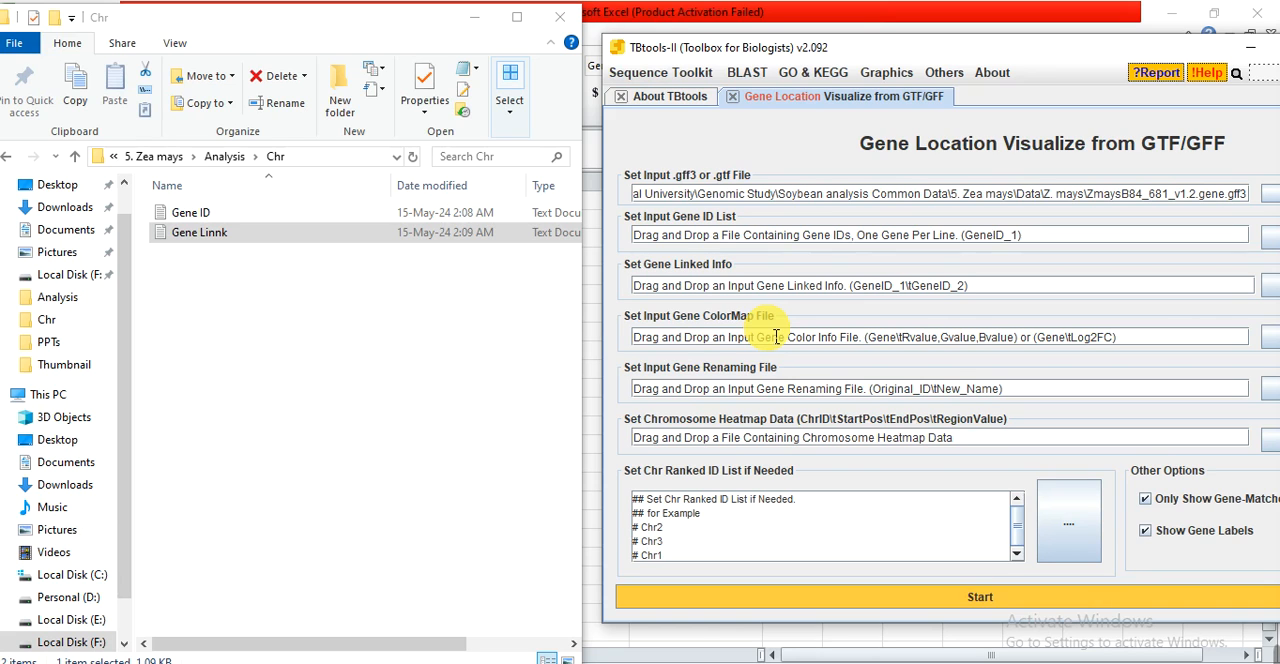
left_click(319, 389)
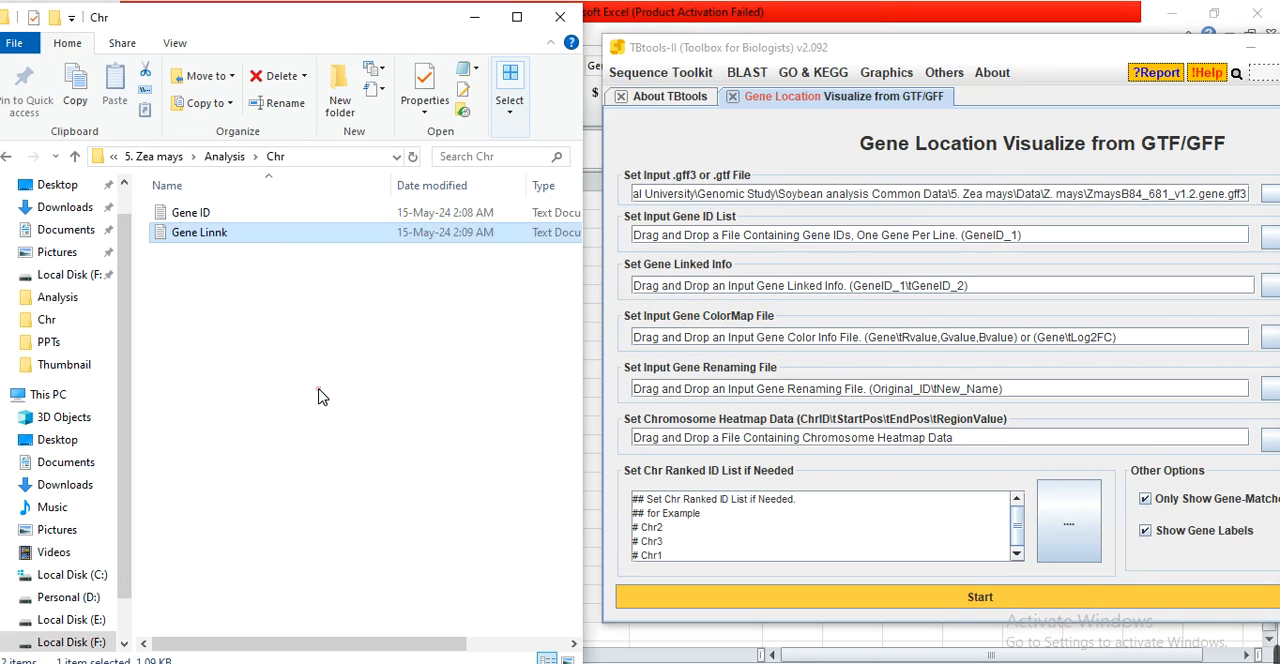
right_click(245, 349)
mouse_move(333, 596)
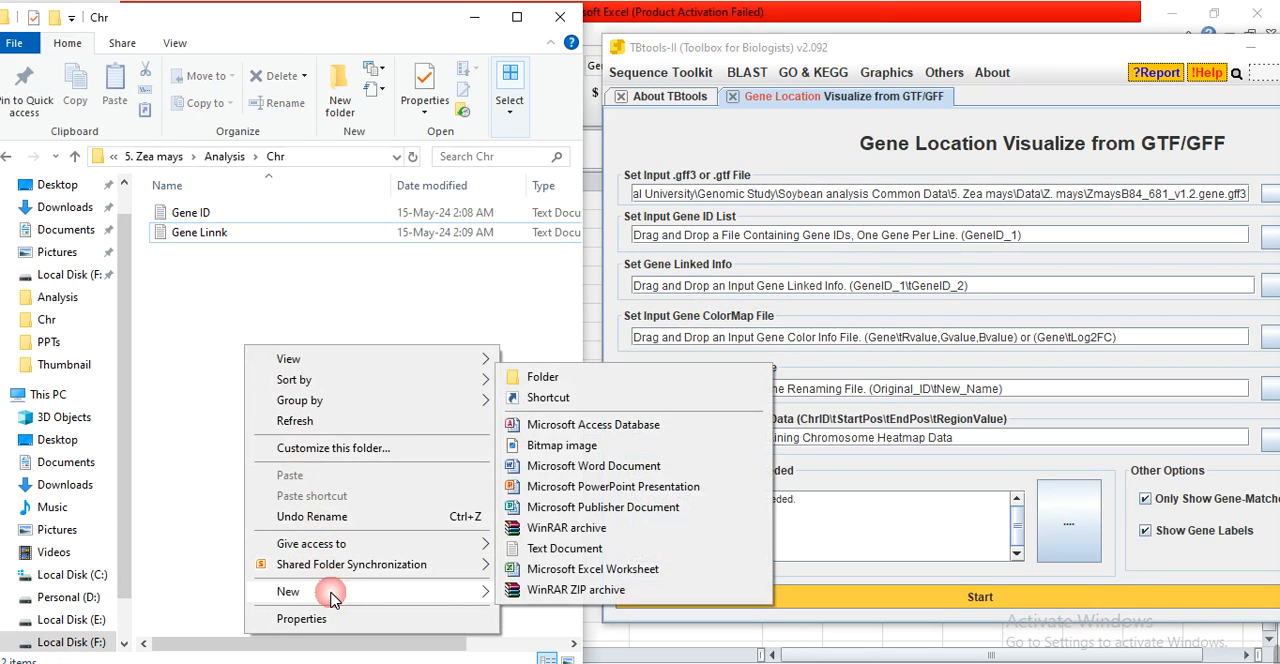
left_click(563, 549)
type("color map")
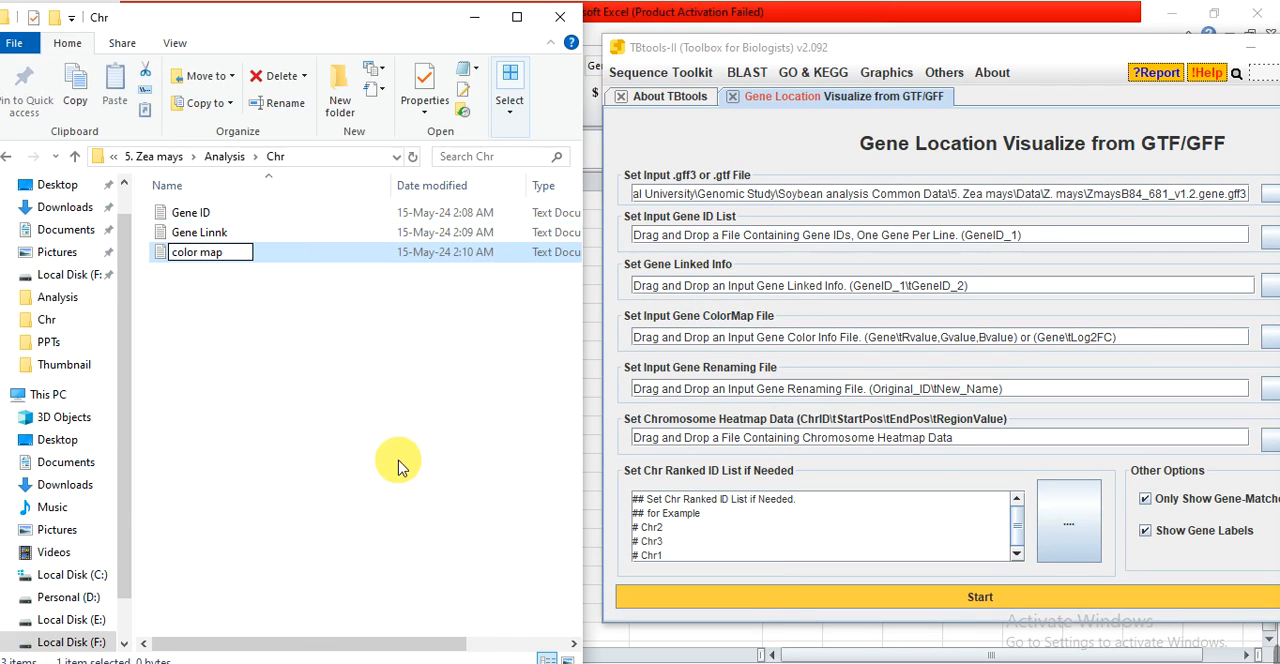
left_click(366, 447)
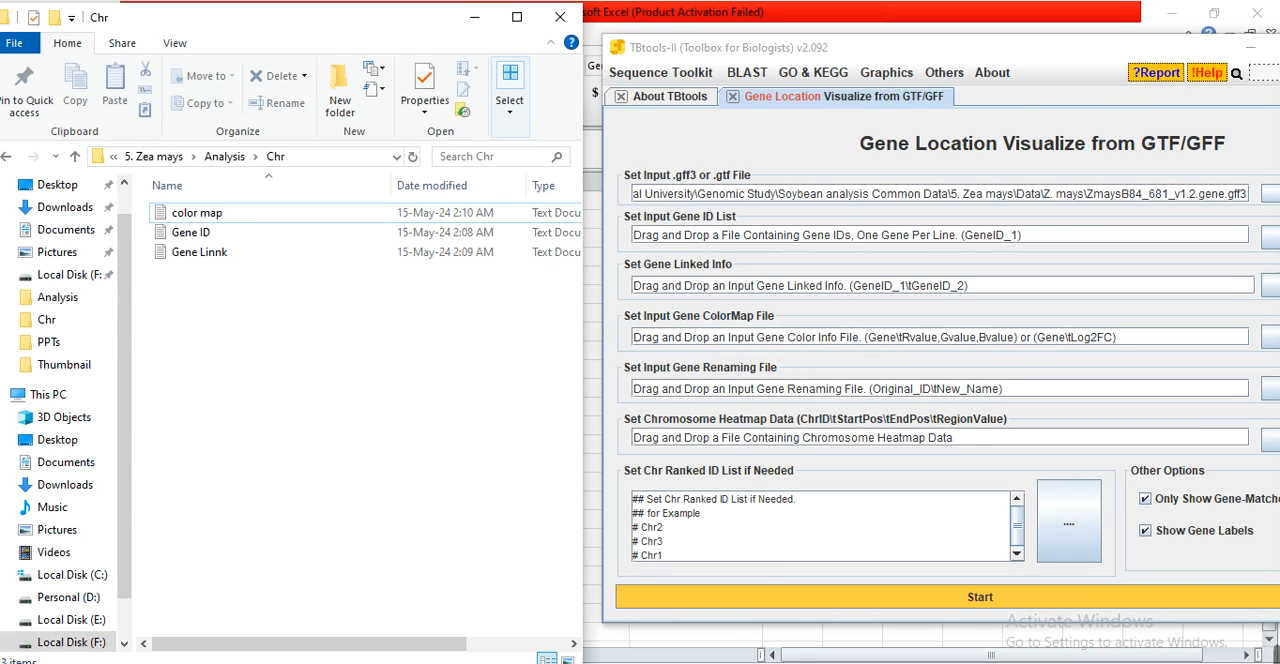
Switch to the Data workbook in Excel, show Sheet2 with the gene IDs, and shrink its window to sit beside TBtools-II.
key("alt+Tab")
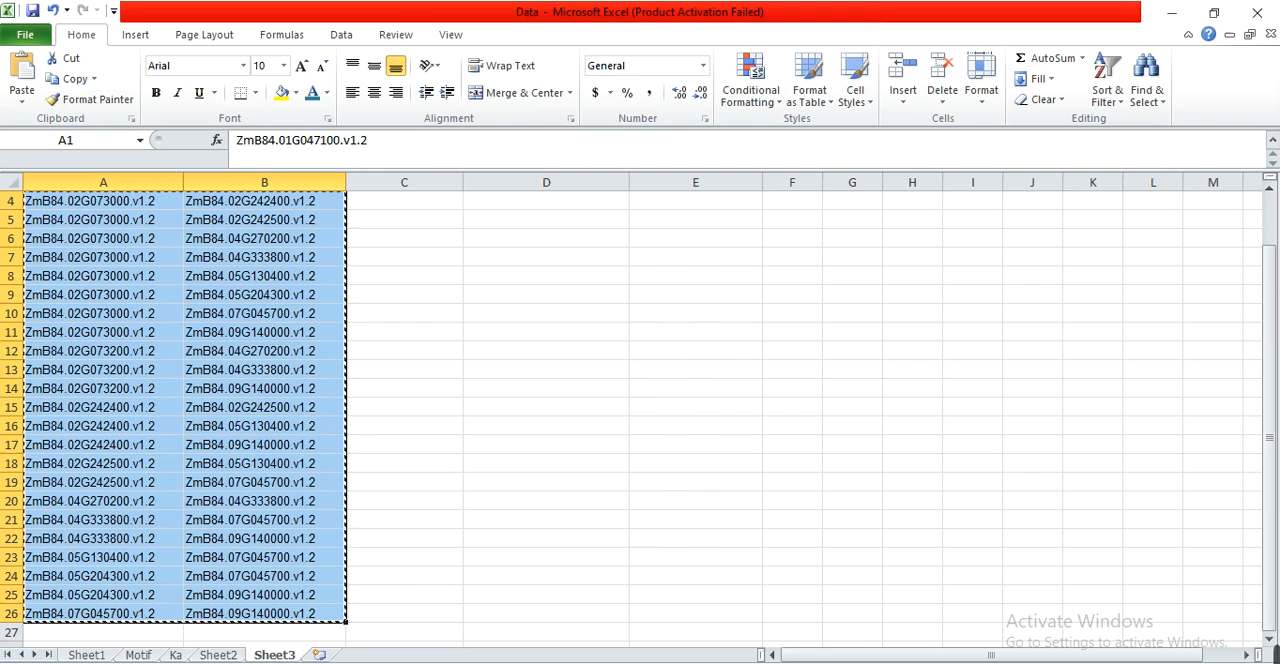
left_click(226, 655)
left_click(126, 316)
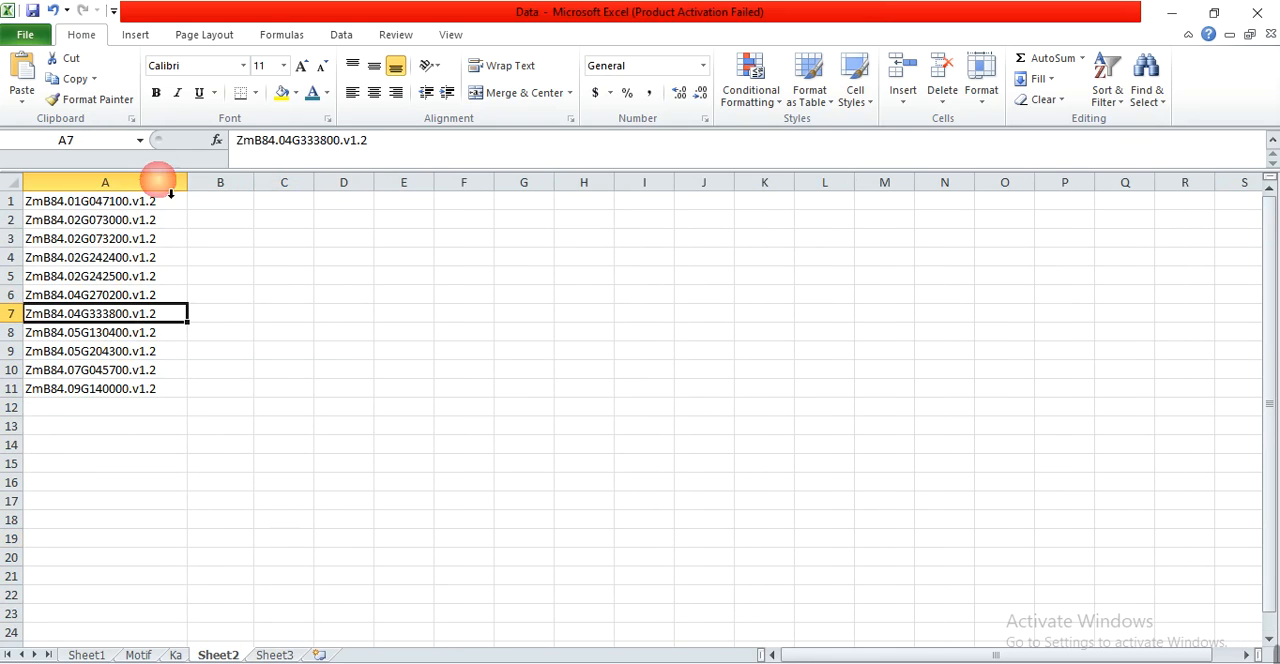
left_click_drag(143, 207, 135, 399)
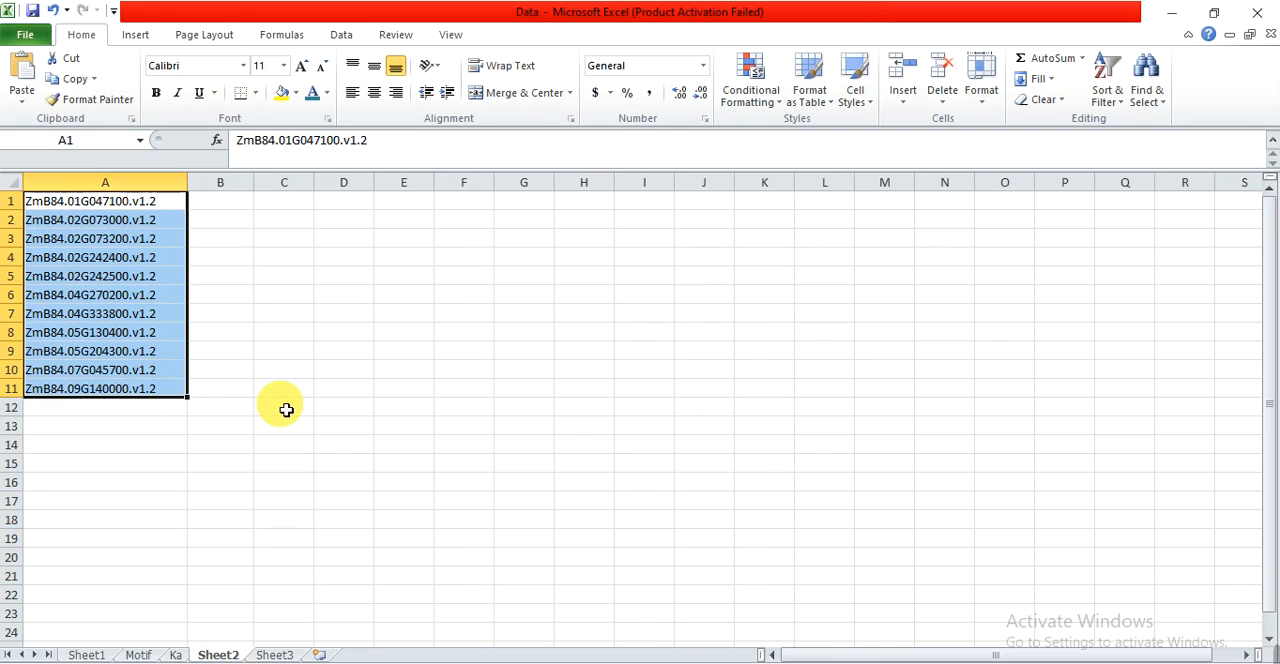
left_click(366, 411)
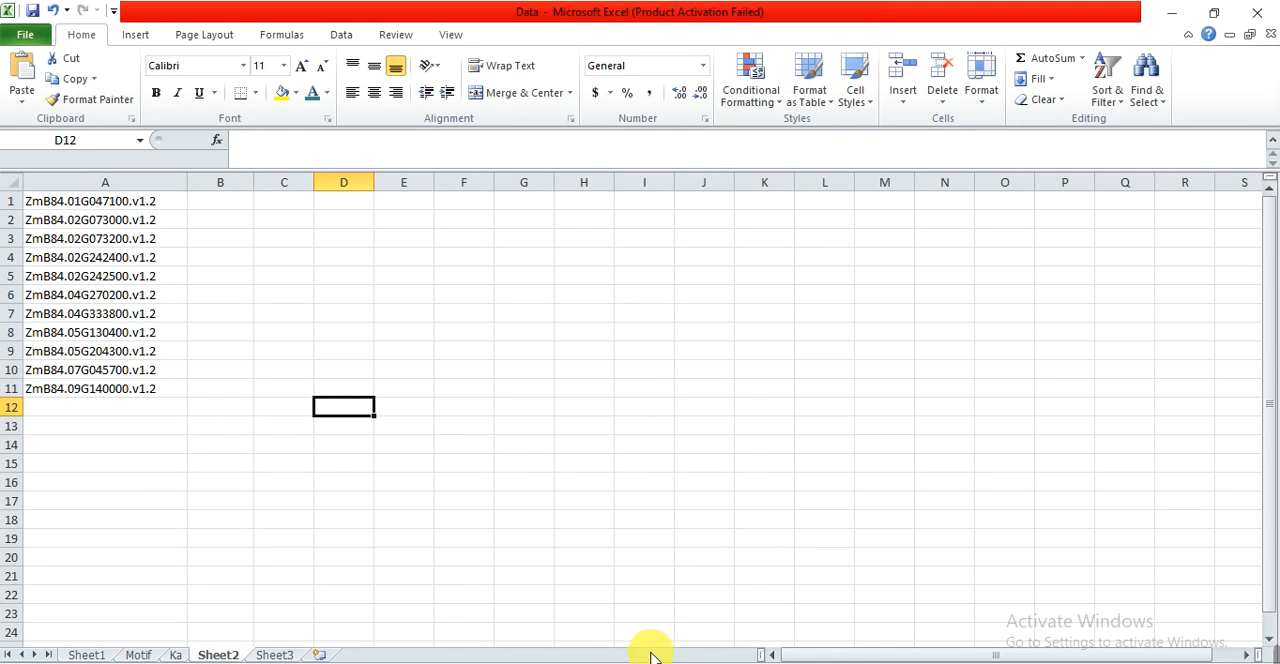
double_click(528, 14)
left_click_drag(522, 17, 518, 4)
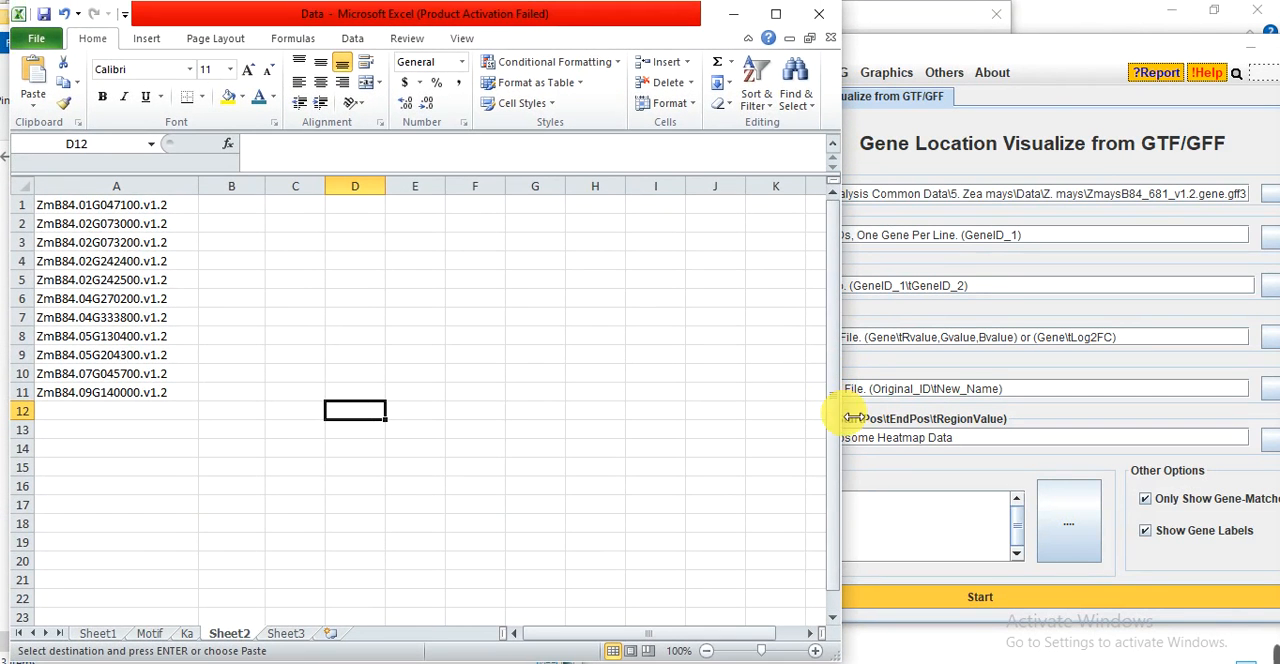
left_click_drag(840, 418, 606, 443)
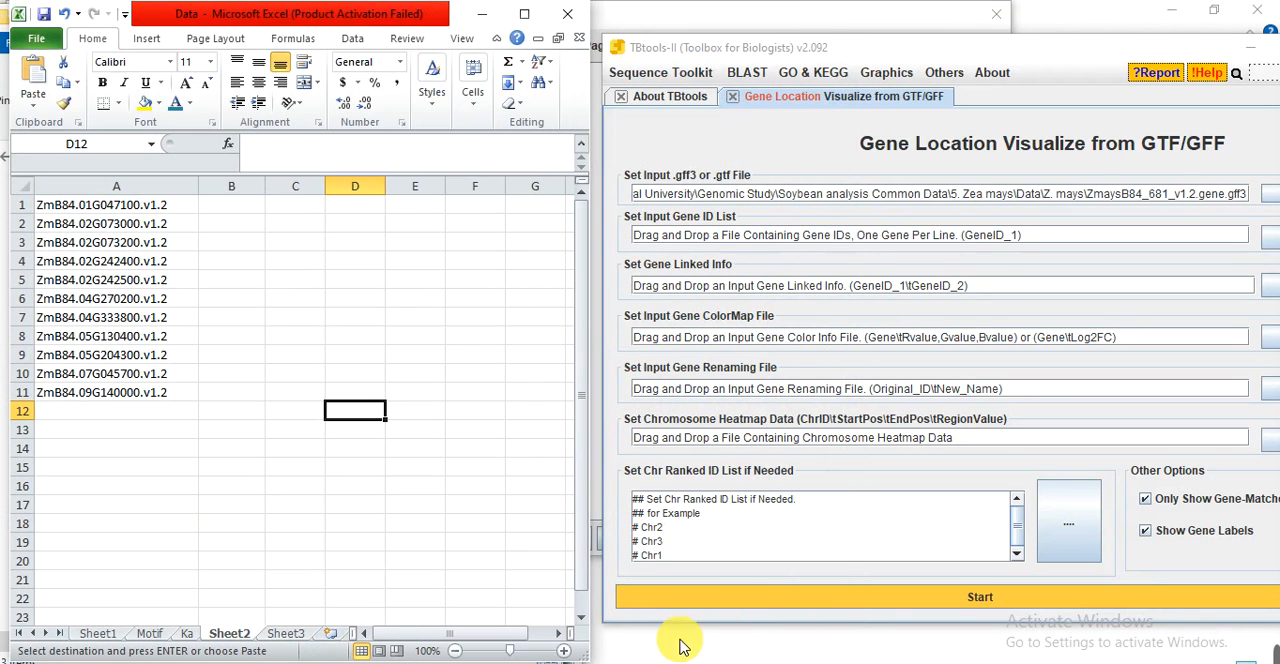
Switch to the Figures presentation in PowerPoint, restore its window from full screen and place it beside the workbook.
mouse_move(686, 656)
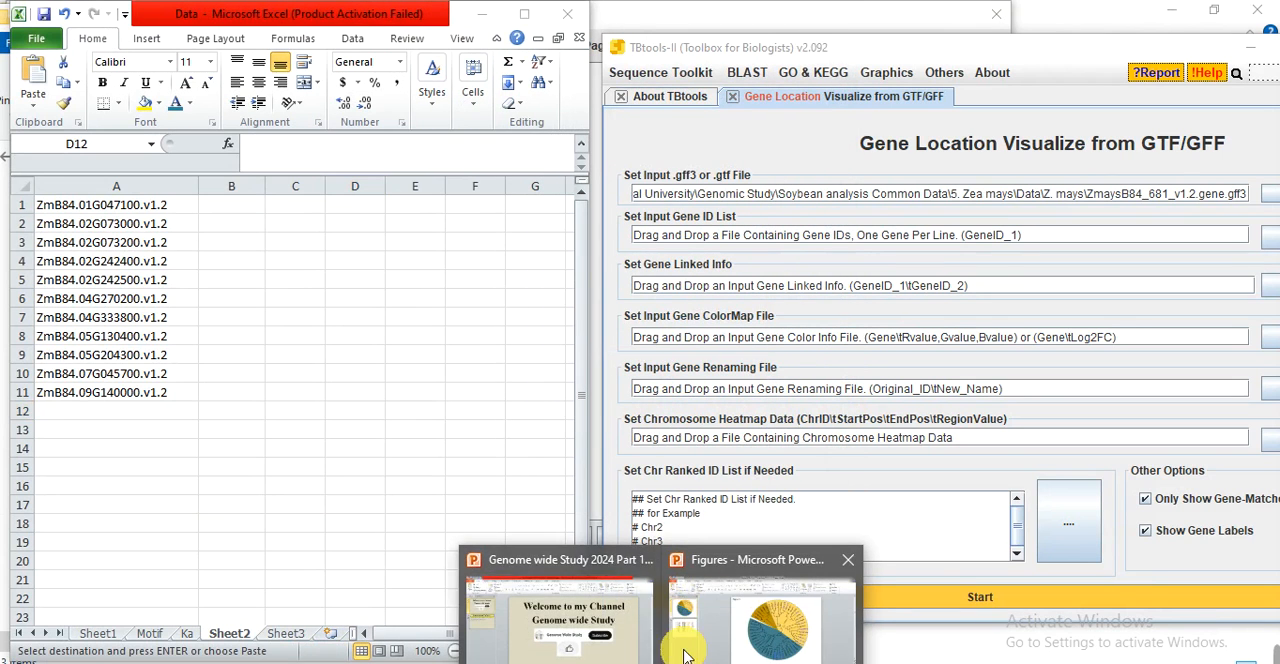
left_click(758, 615)
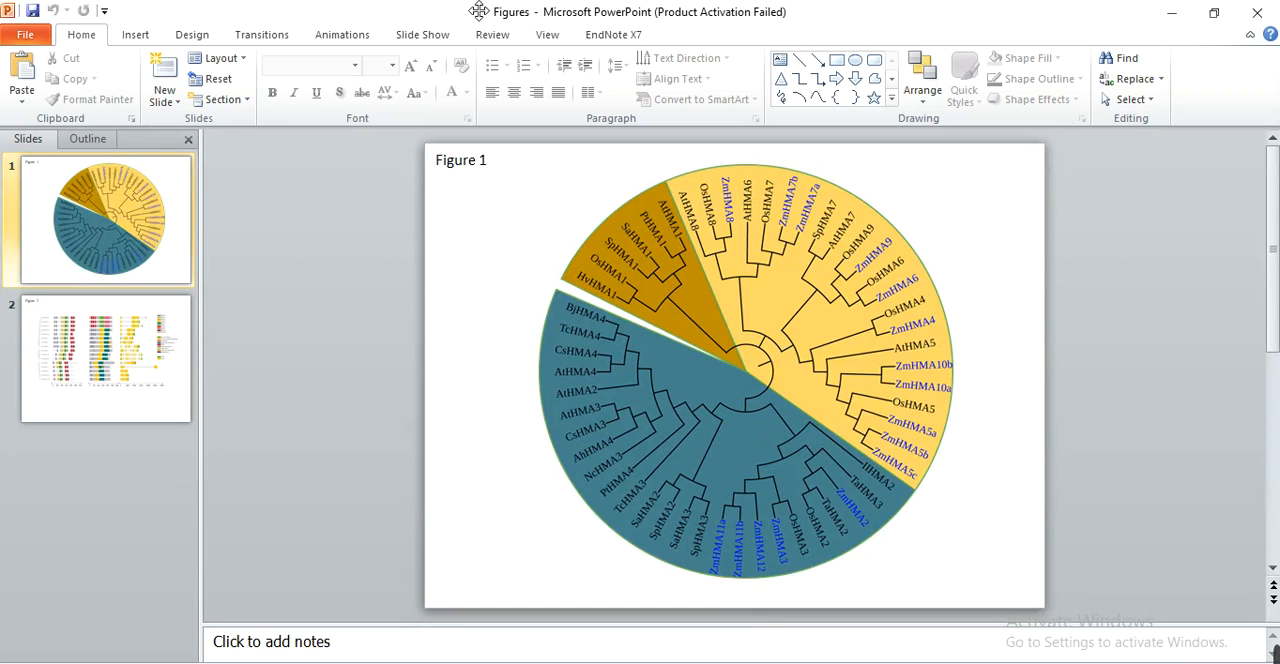
double_click(443, 14)
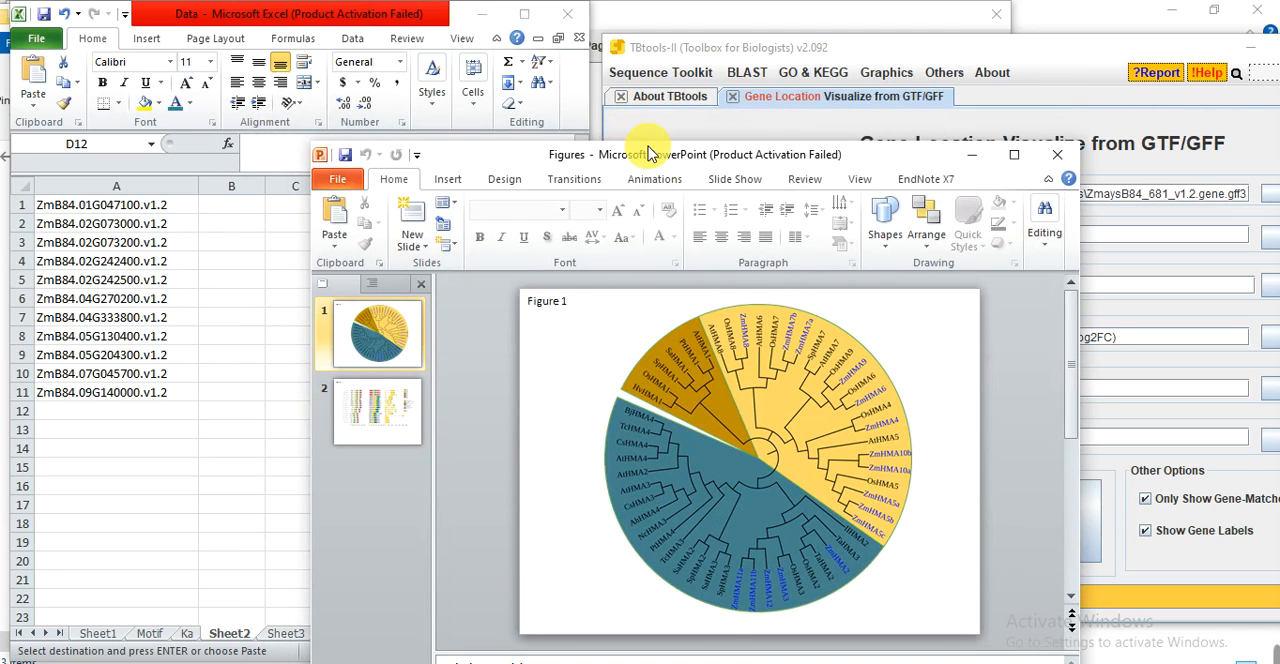
left_click_drag(653, 143, 800, 37)
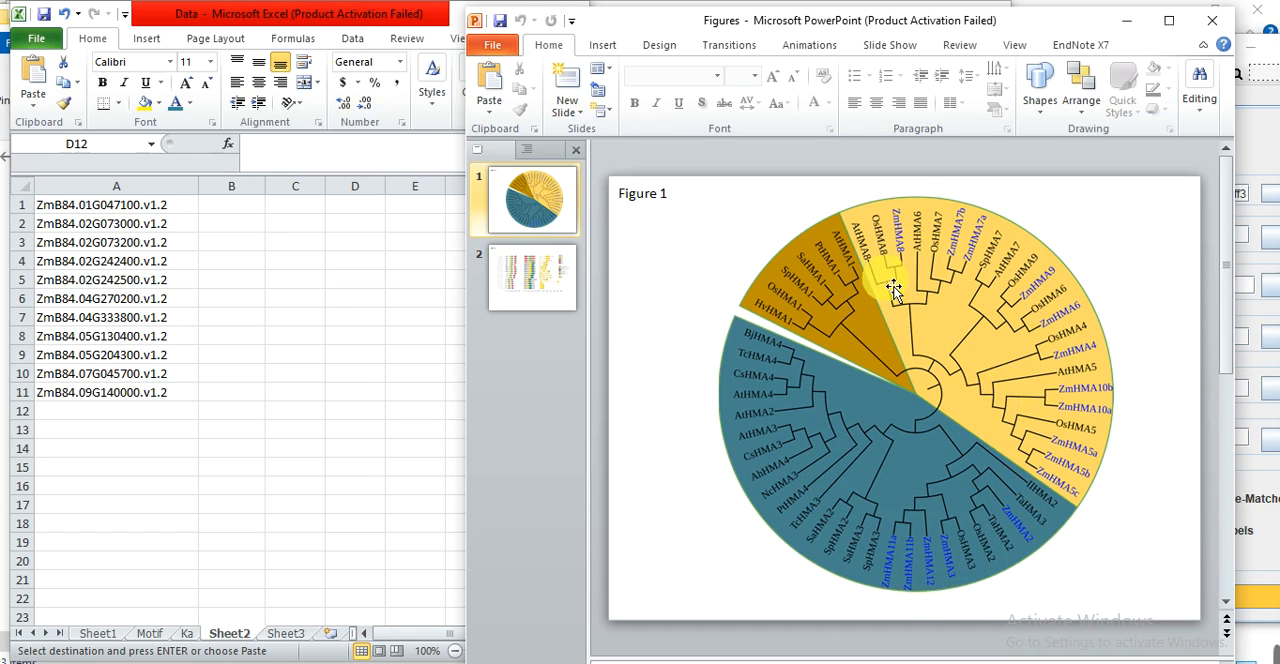
Copy the gene names in B2:B17 of Sheet1 into Sheet2 starting at D1, and widen column D to fit them.
left_click(100, 635)
left_click(100, 635)
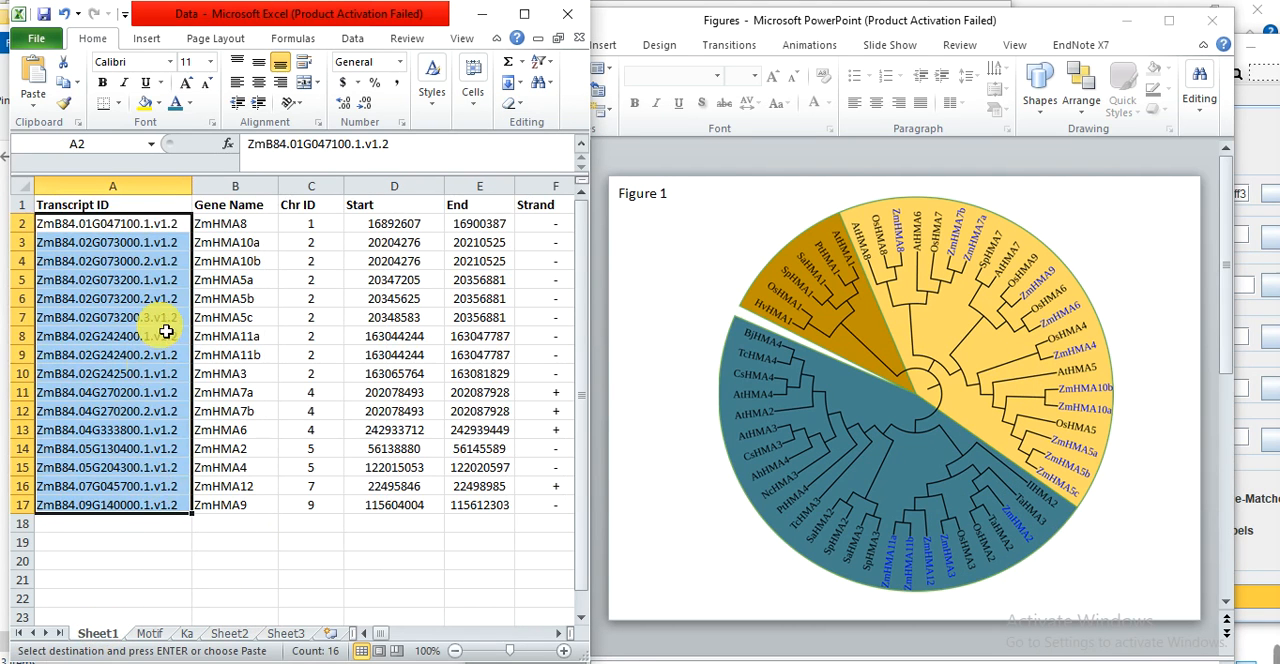
left_click_drag(150, 226, 231, 507)
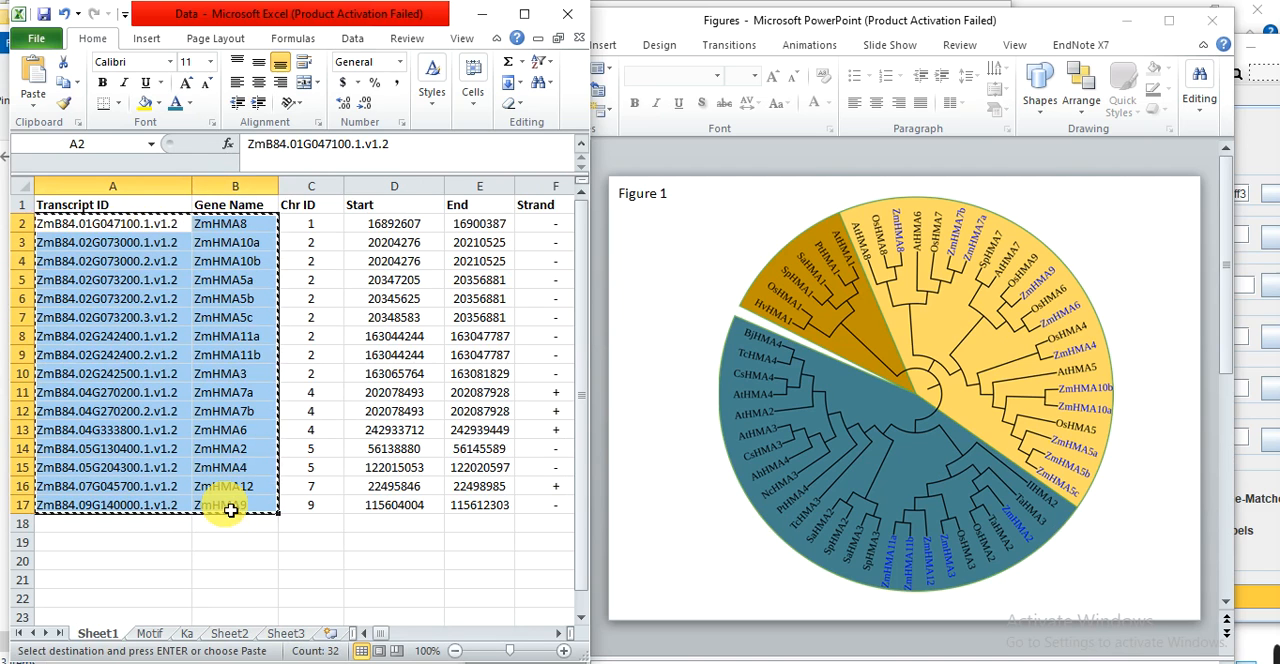
left_click(232, 580)
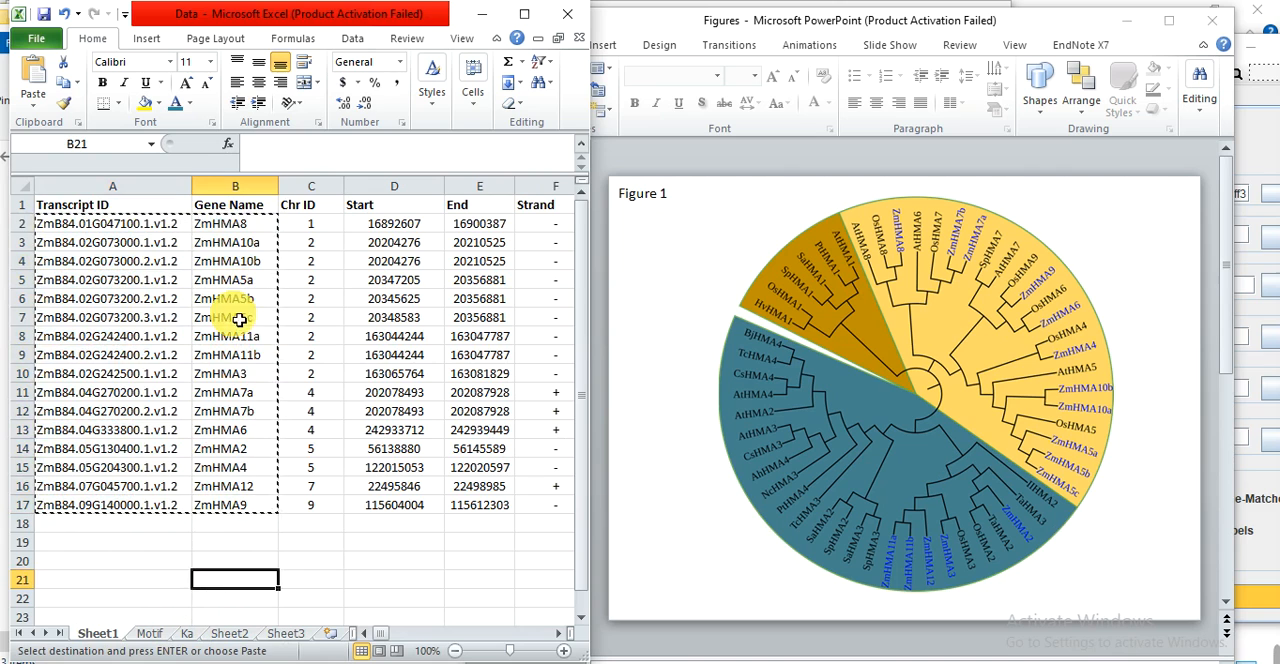
left_click(245, 243)
left_click_drag(240, 224, 234, 507)
key("ctrl+c")
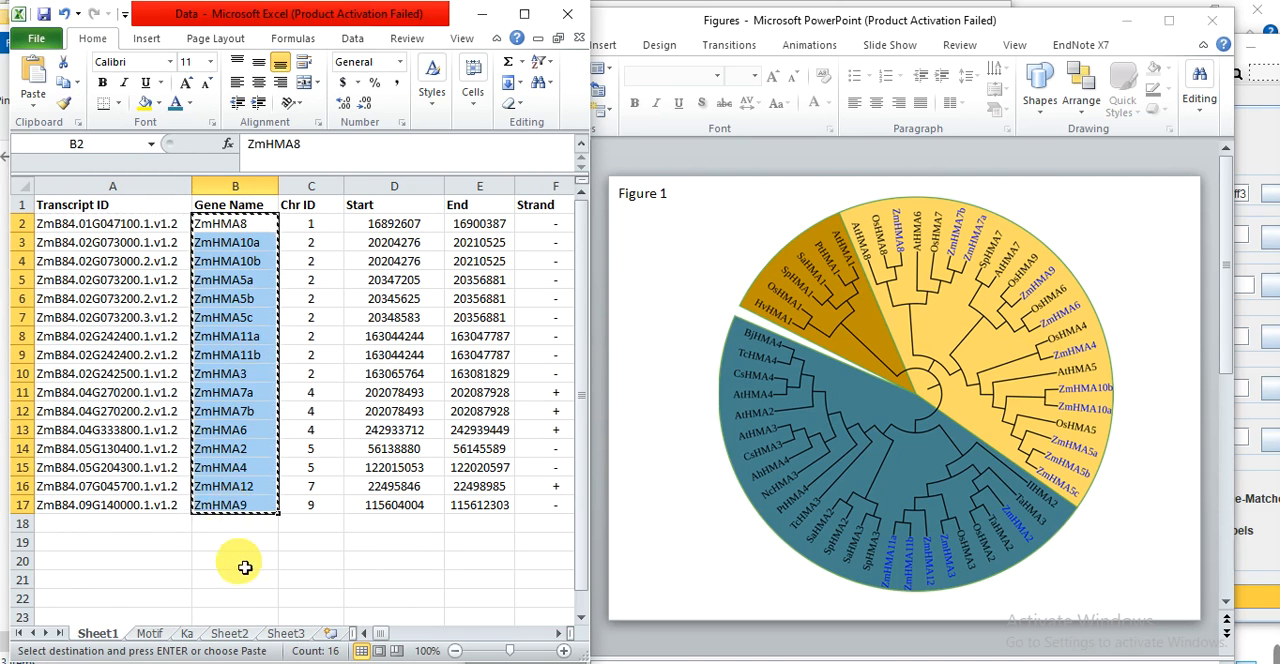
left_click(286, 634)
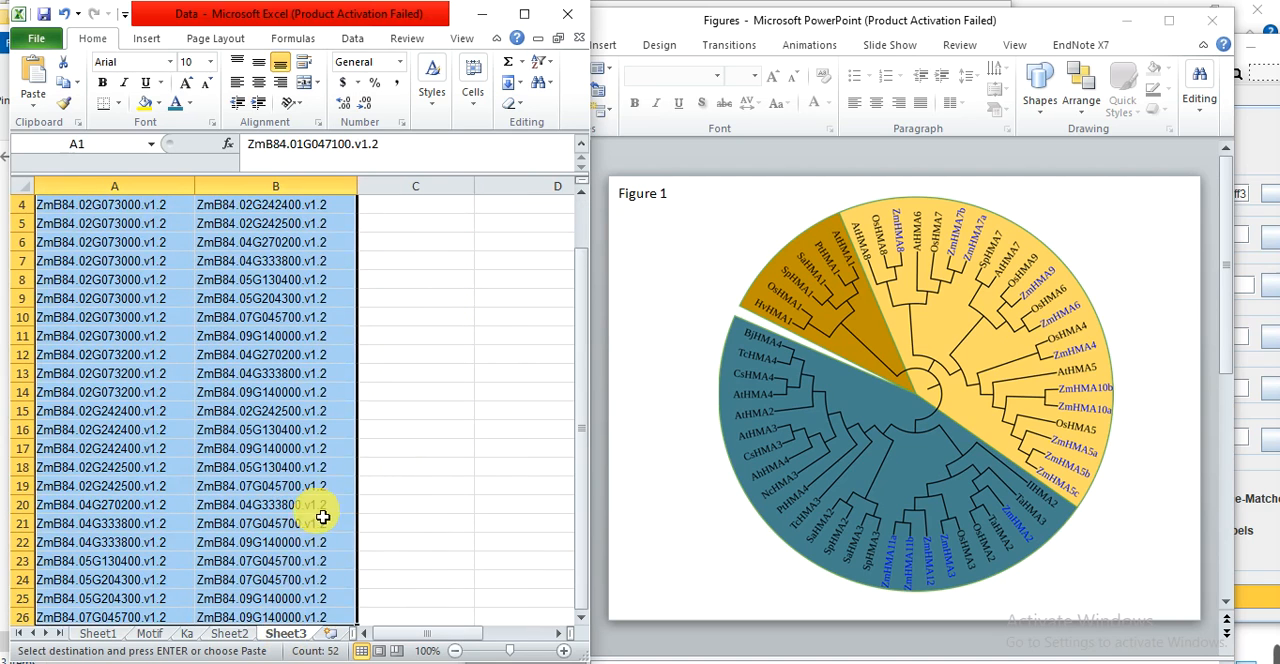
left_click(243, 636)
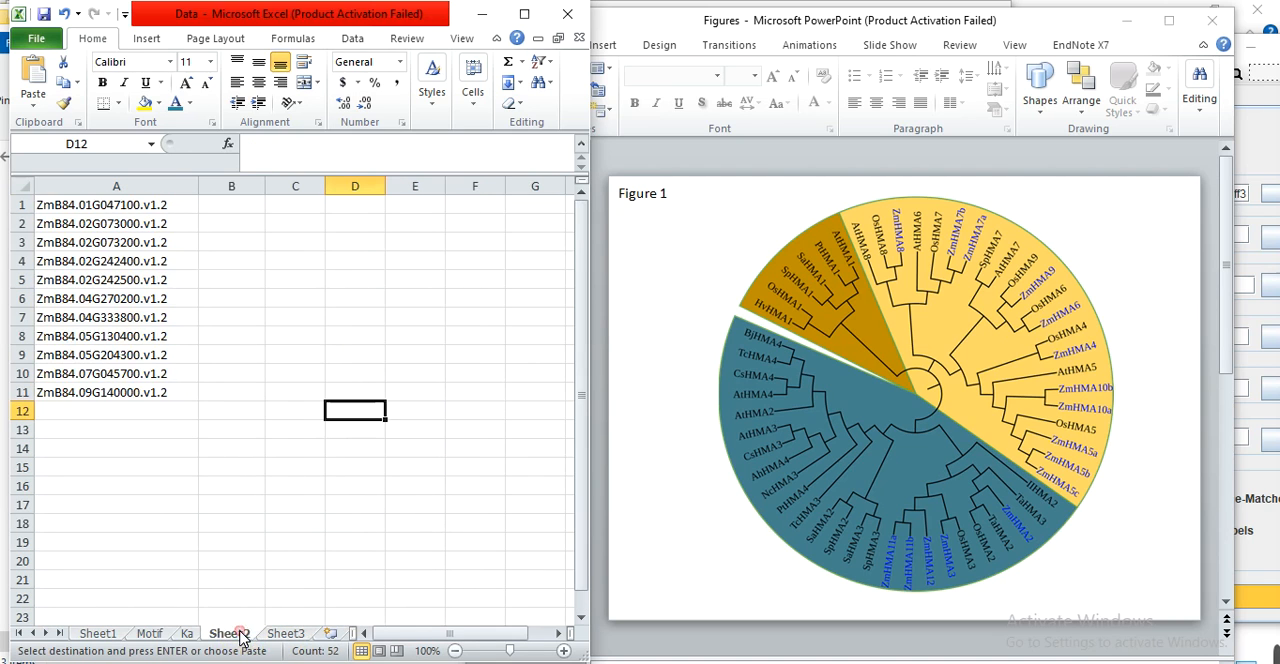
left_click(286, 429)
left_click(346, 206)
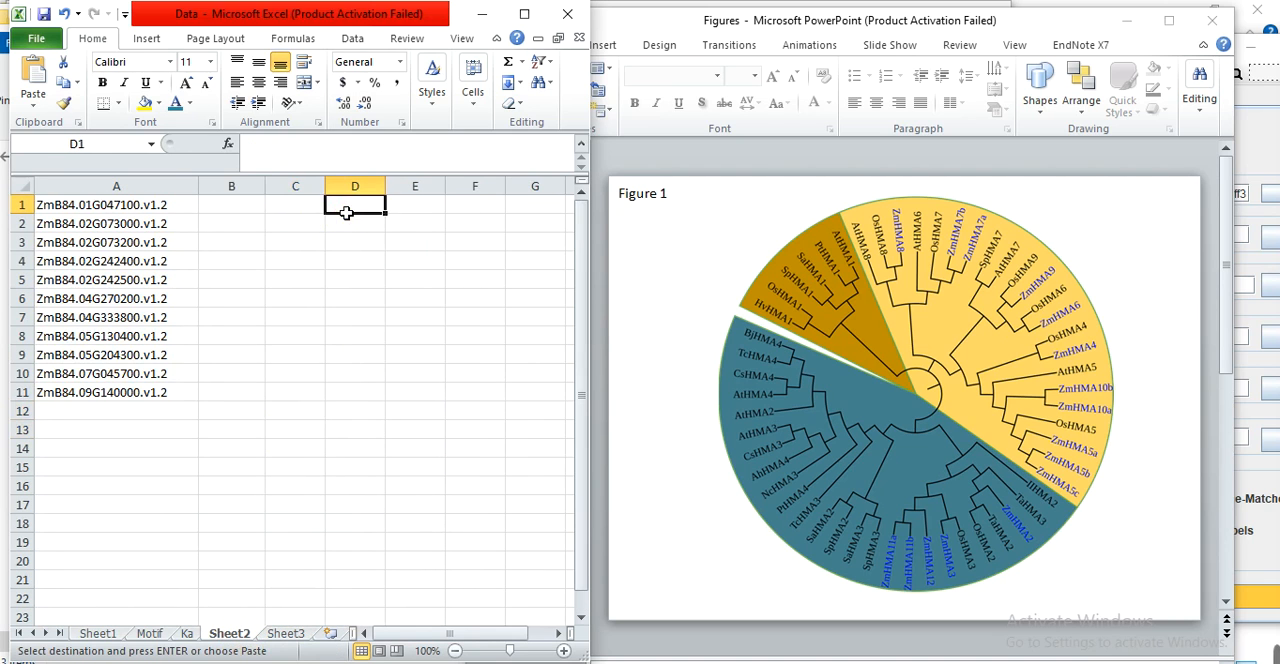
key("ctrl+v")
left_click_drag(388, 190, 416, 191)
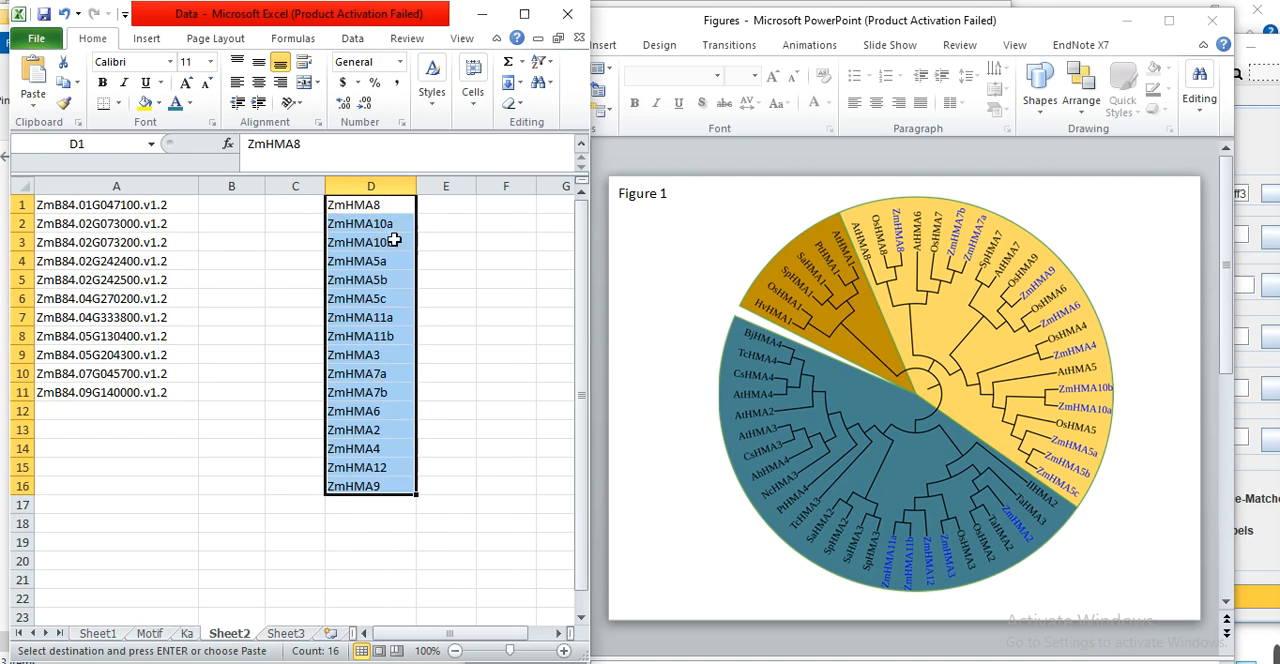
Clear the extra transcript variants ZmHMA10b, ZmHMA5b, ZmHMA5c, ZmHMA11b and ZmHMA7b from column D of Sheet2.
left_click(390, 247)
key("Delete")
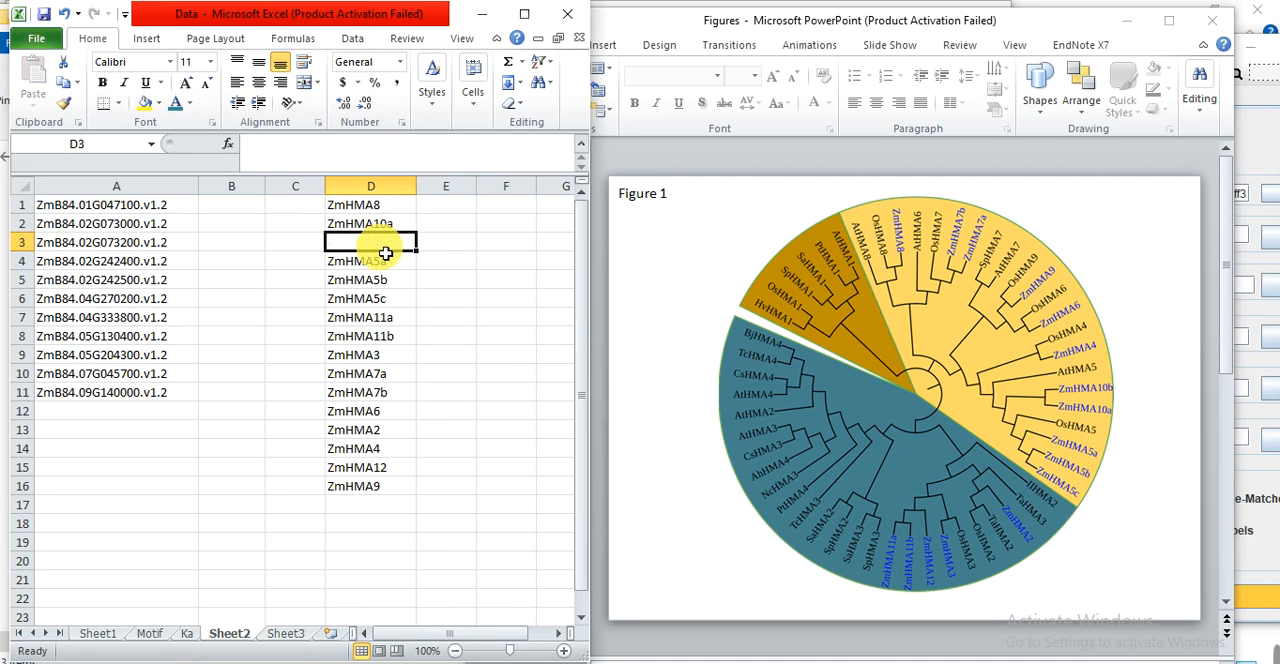
left_click(404, 286)
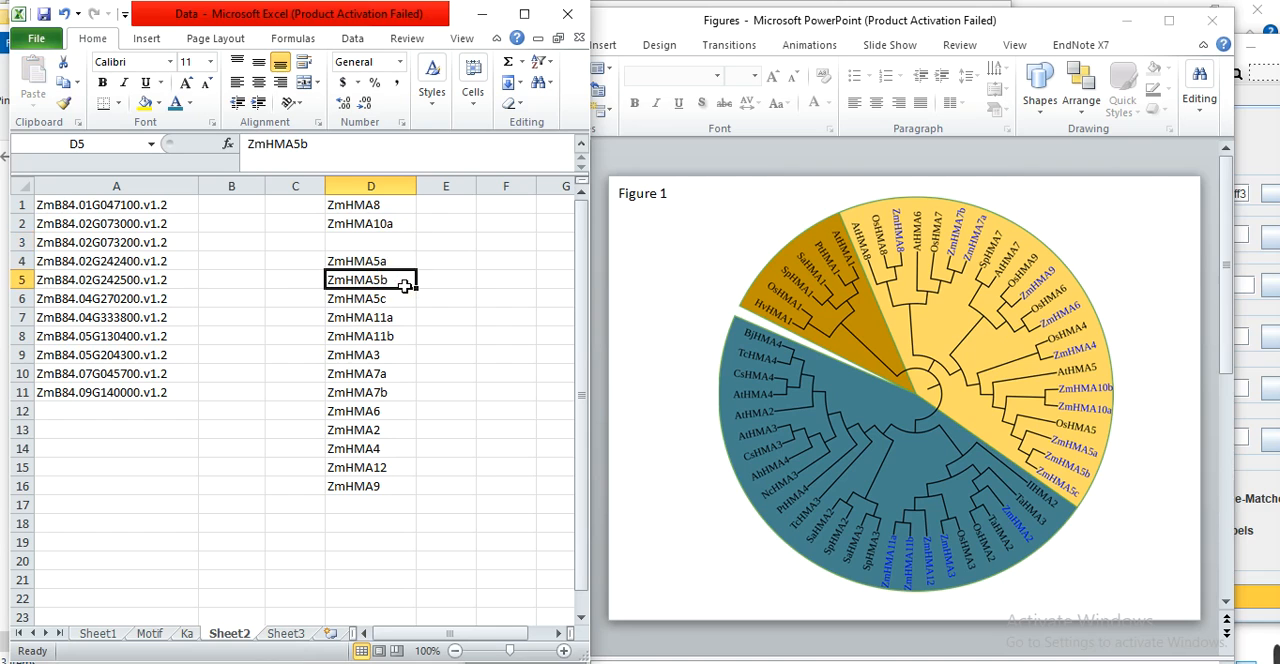
left_click_drag(404, 286, 404, 291)
key("Delete")
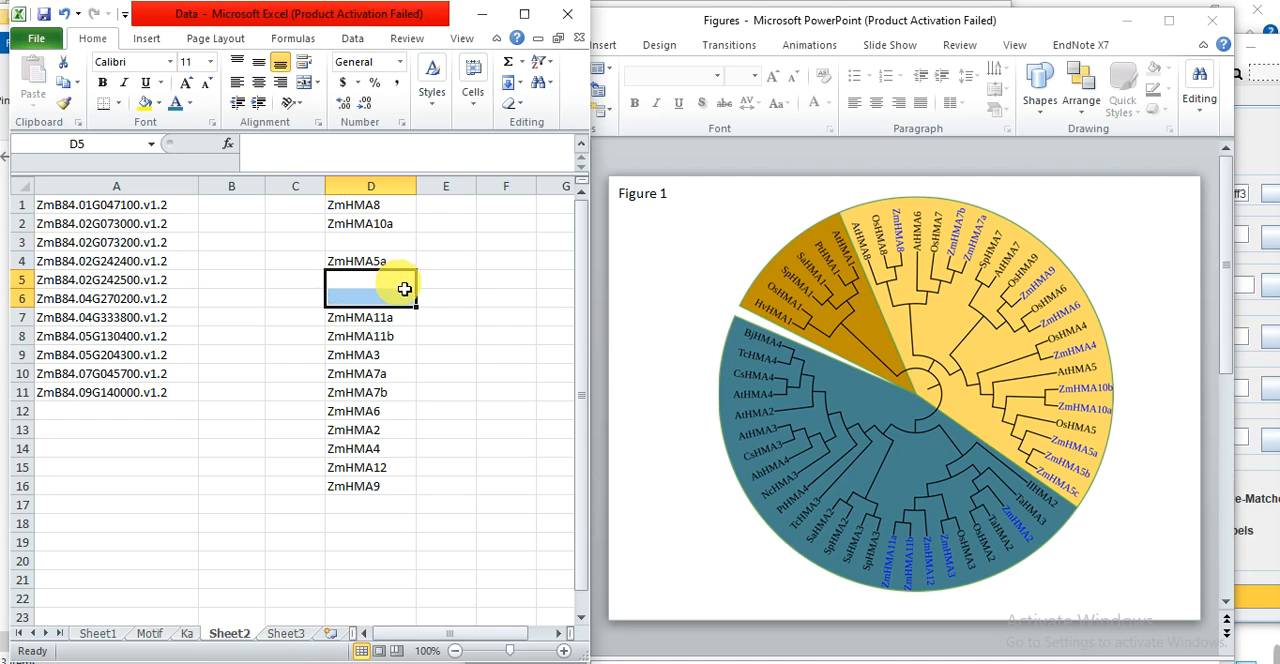
left_click(405, 336)
key("Delete")
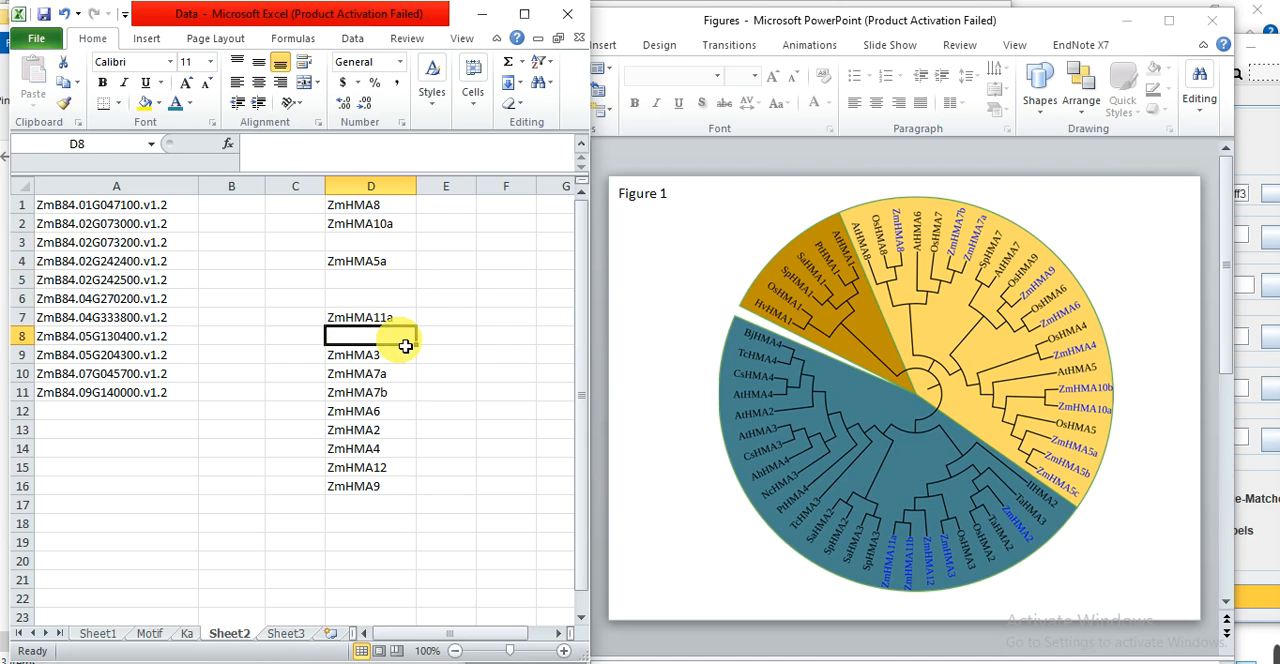
left_click(393, 400)
key("Delete")
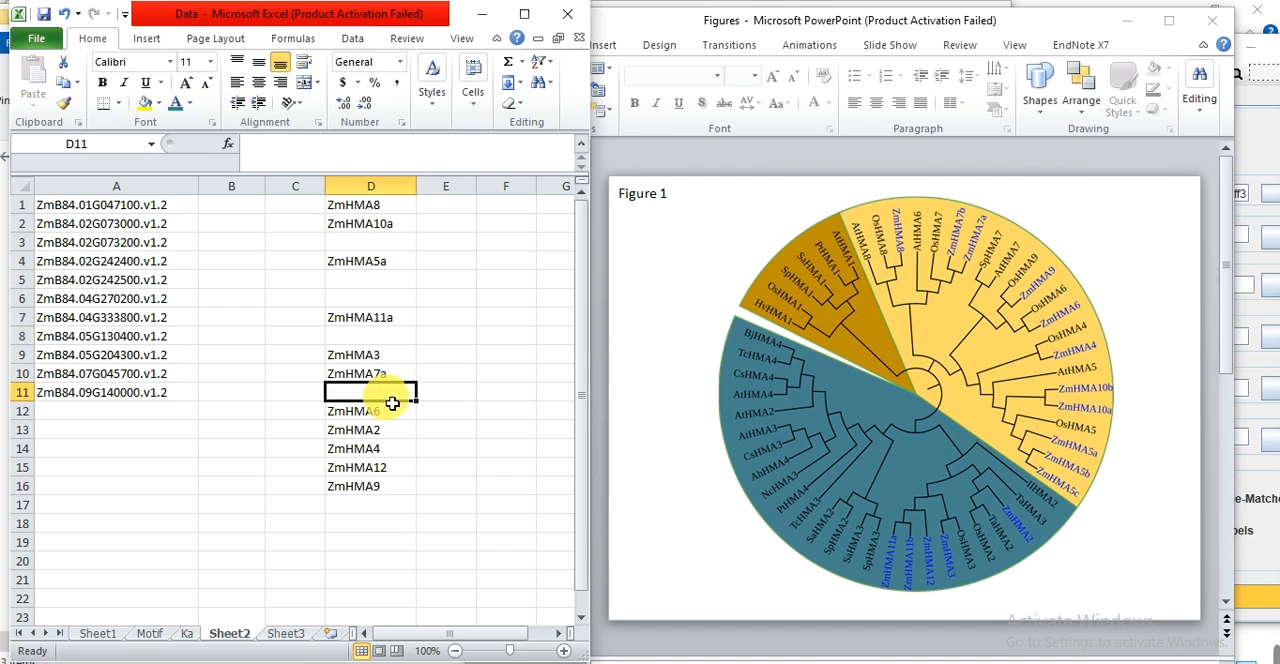
left_click(412, 466)
Remove the "a" suffix from the names in D2, D4, D7 and D10, giving ZmHMA10, ZmHMA5, ZmHMA11 and ZmHMA7.
double_click(408, 229)
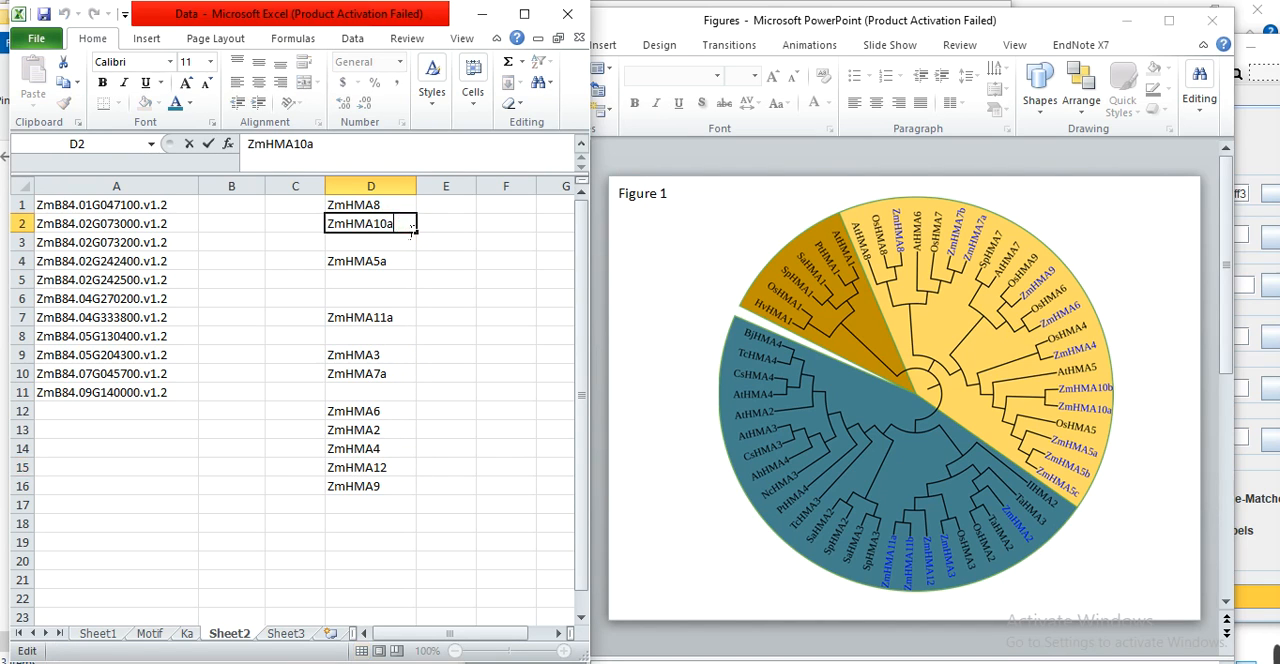
key("BackSpace")
double_click(400, 260)
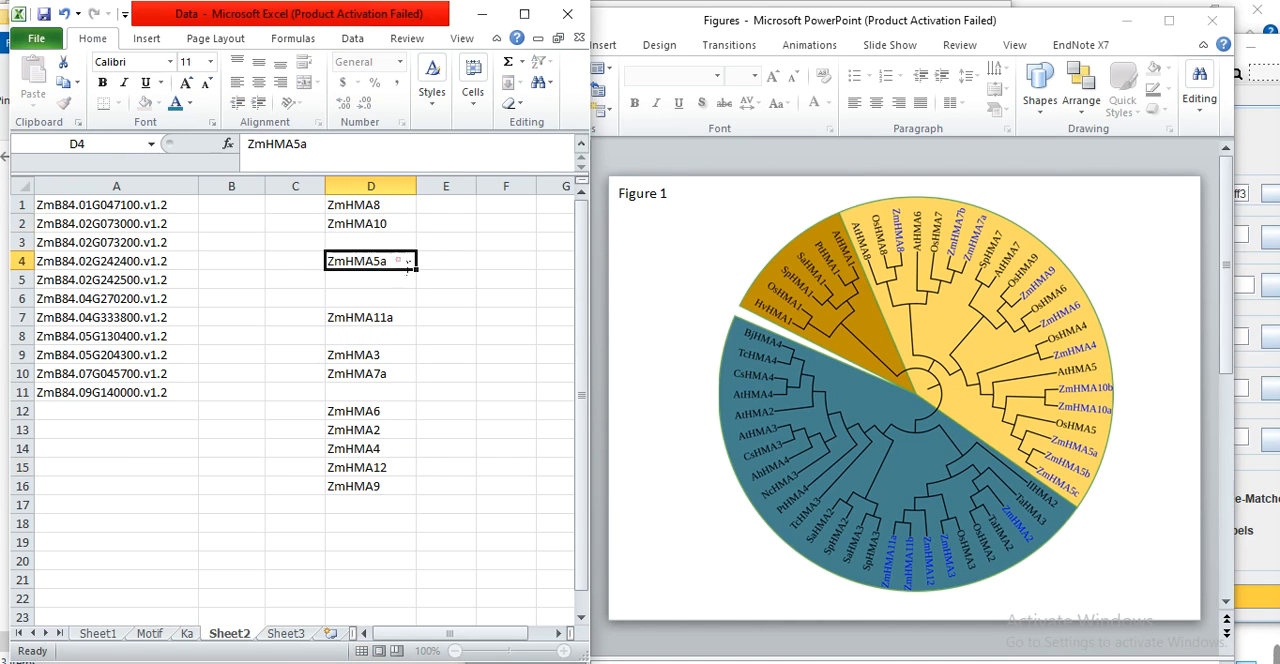
key("BackSpace")
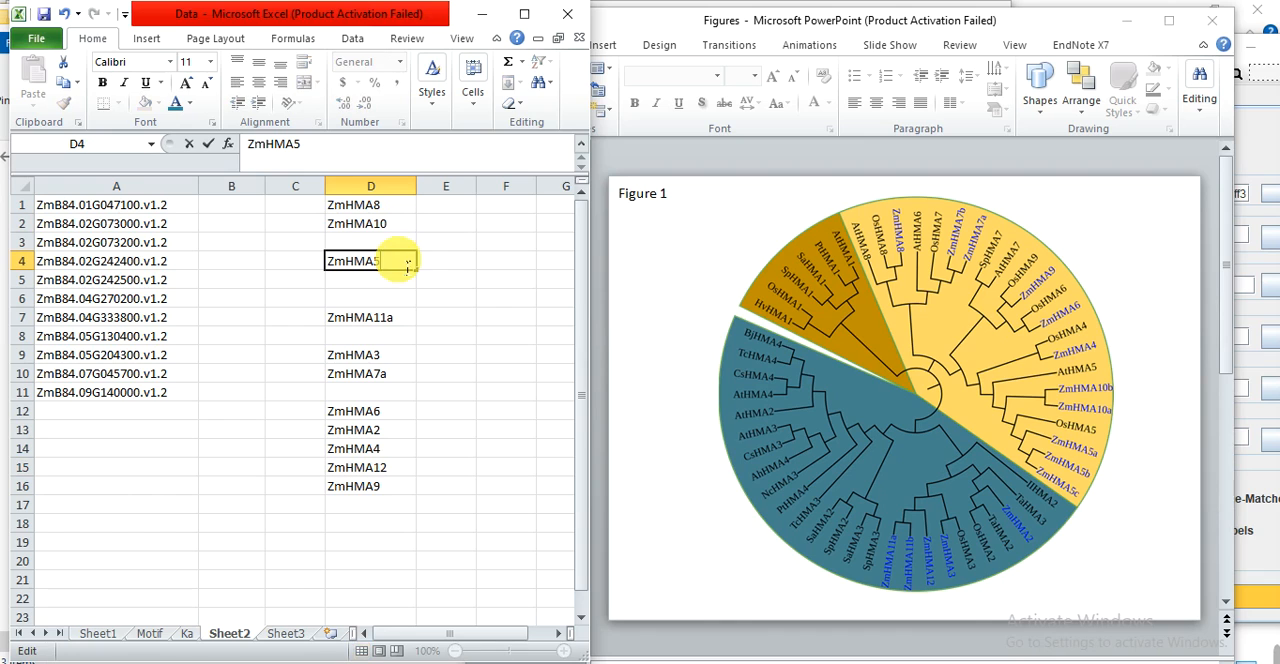
double_click(411, 326)
key("BackSpace")
left_click(406, 380)
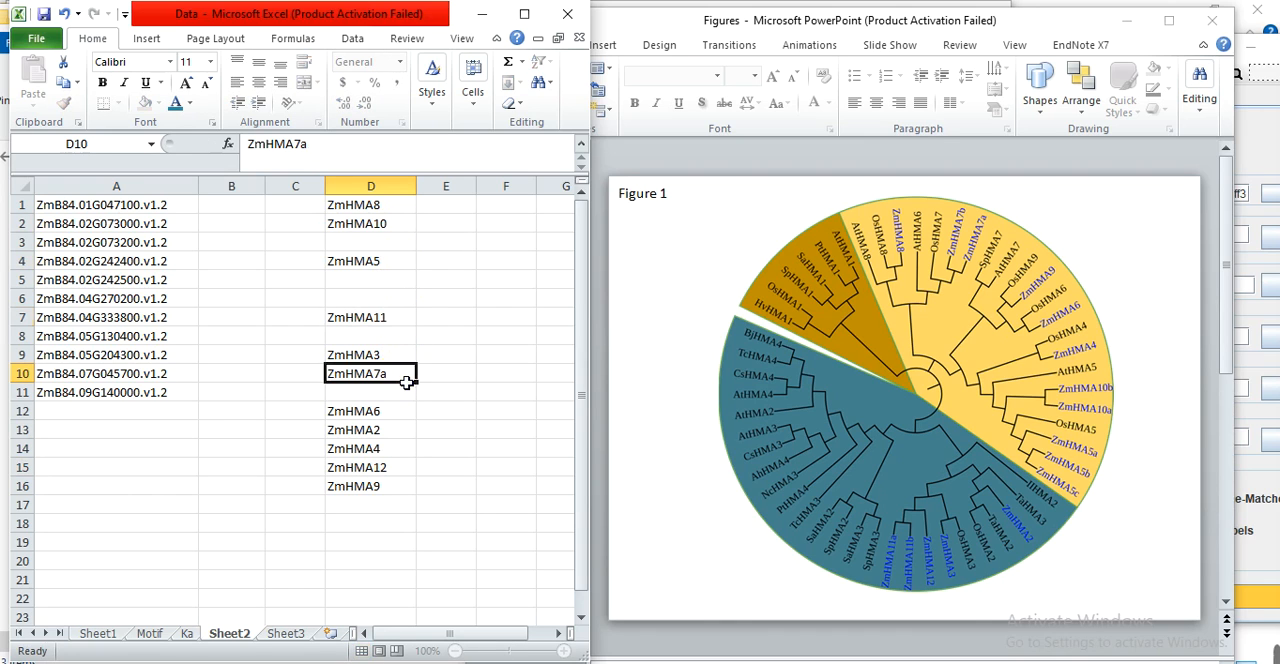
double_click(406, 380)
key("BackSpace")
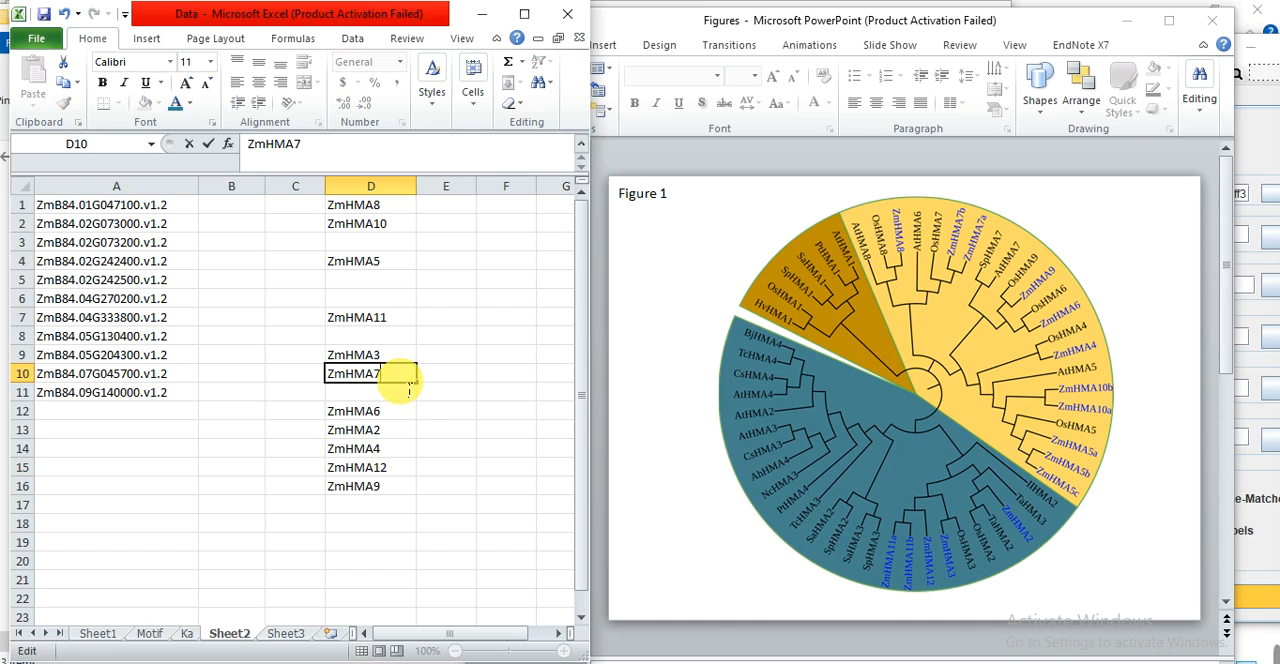
left_click(491, 278)
Move ZmHMA5 up to D3 and ZmHMA11 up to D4 to close the gaps beside their gene IDs.
left_click(394, 265)
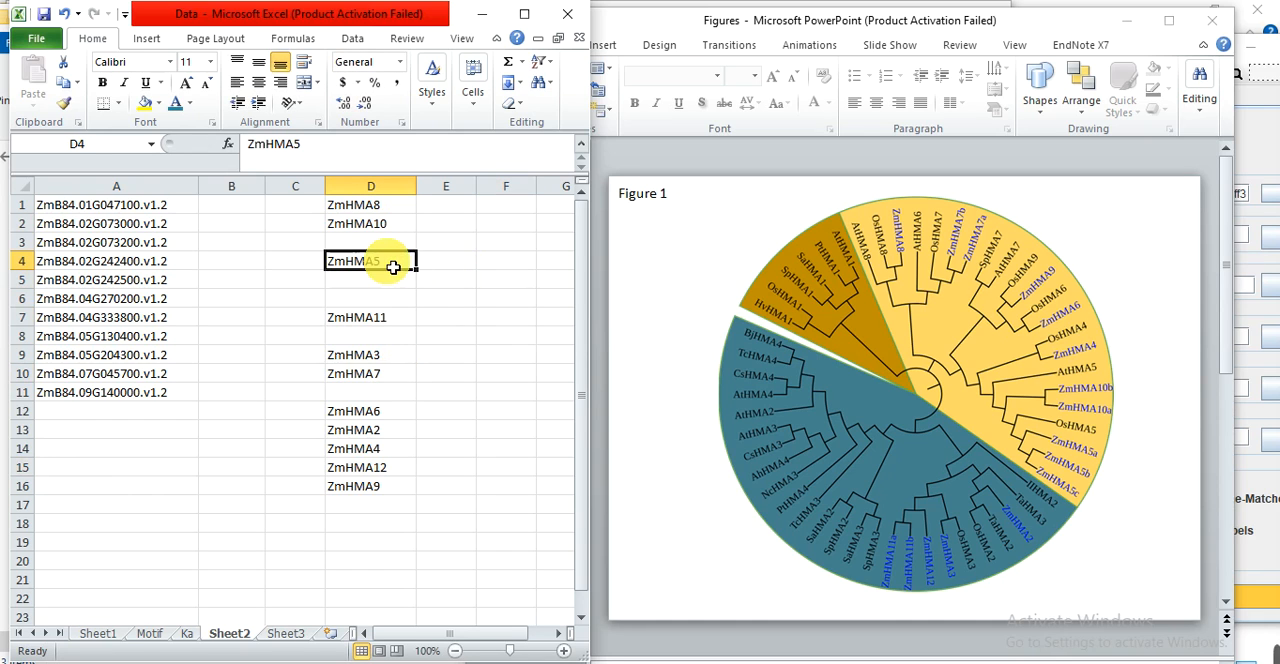
key("ctrl+x")
left_click(371, 243)
key("ctrl+v")
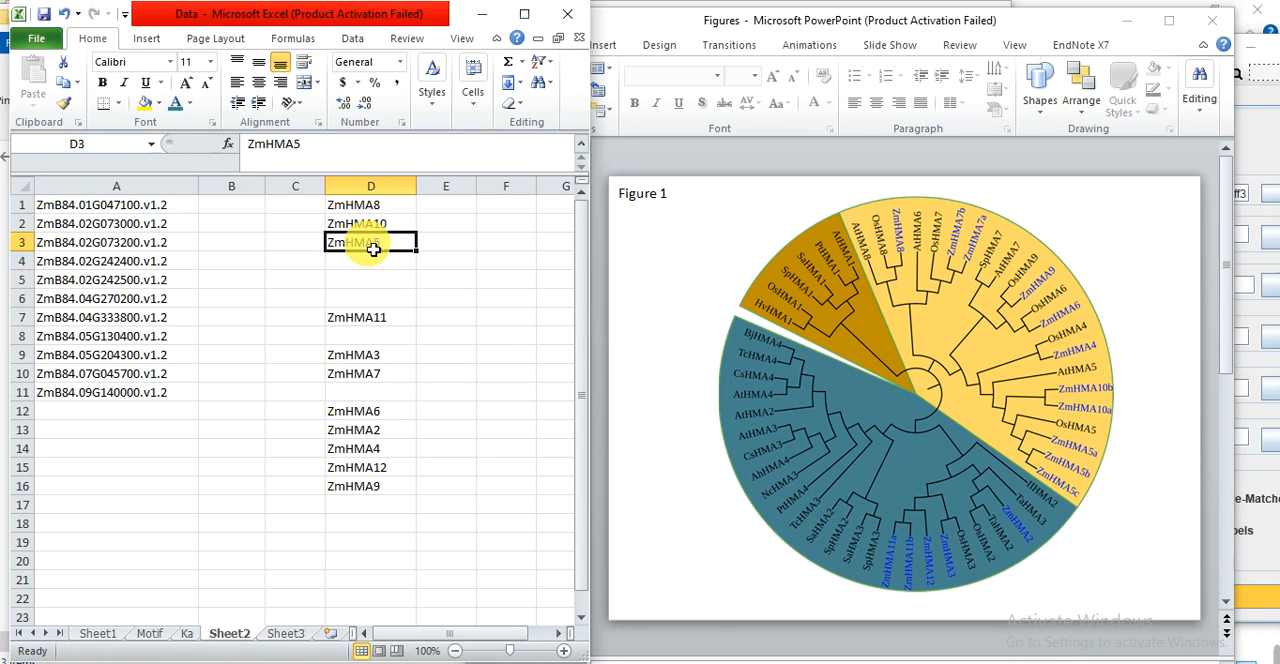
left_click(371, 330)
key("ctrl+x")
left_click(384, 262)
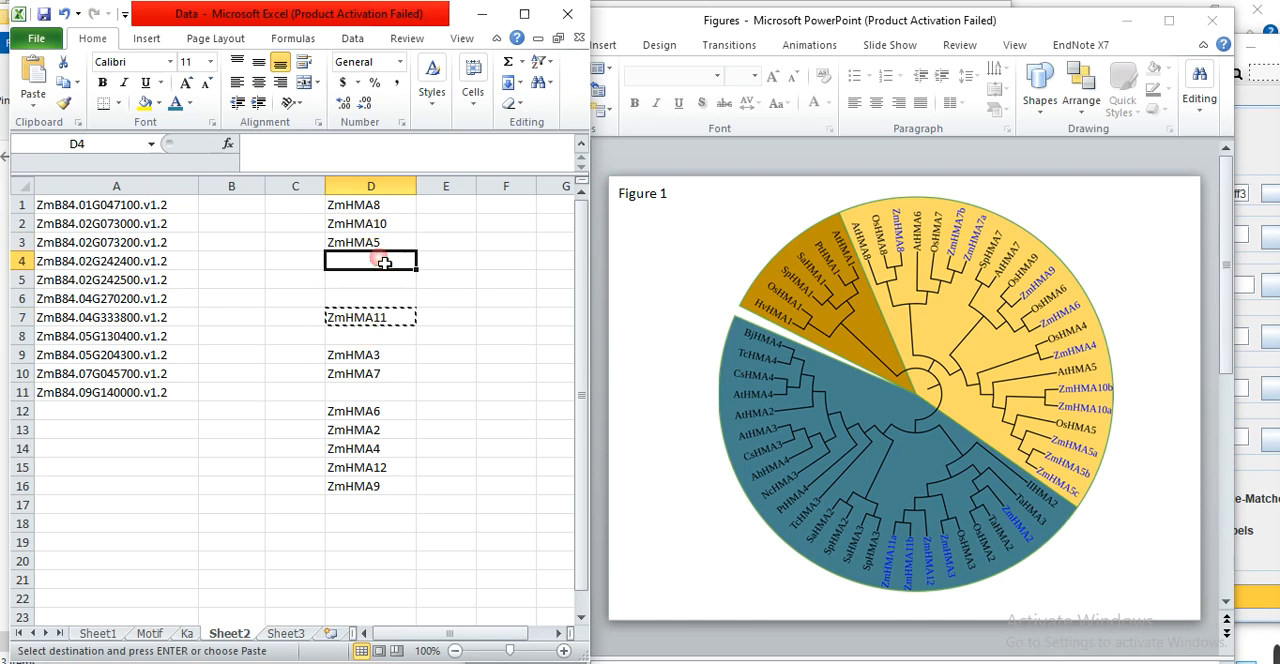
key("ctrl+v")
Move ZmHMA3 and ZmHMA7 up to D5:D6, and the five names from ZmHMA6 to ZmHMA9 up to D7:D11.
left_click_drag(380, 352, 380, 379)
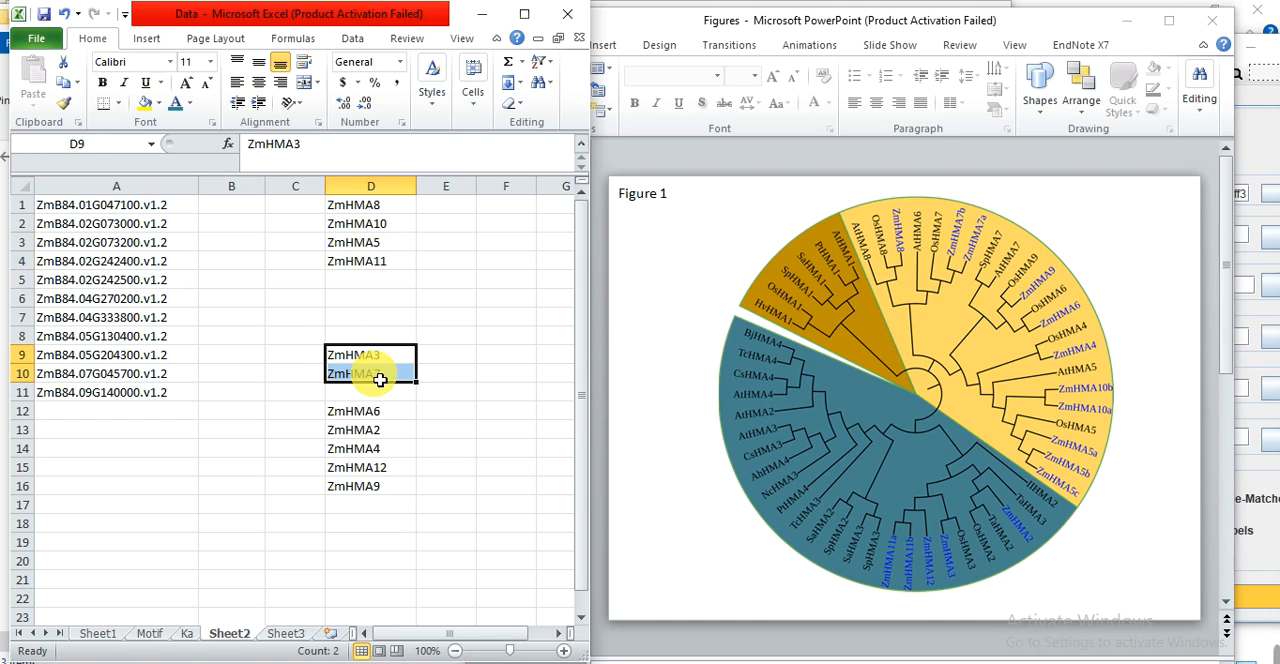
key("ctrl+x")
left_click(352, 279)
key("ctrl+v")
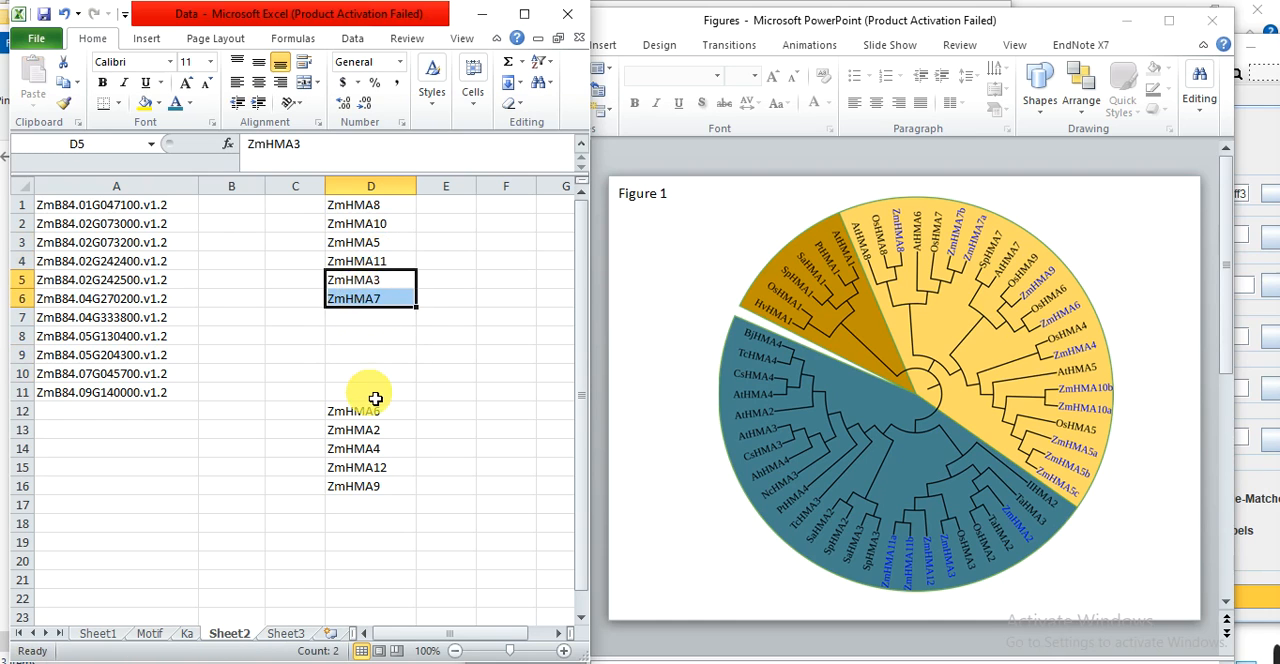
left_click_drag(371, 415, 360, 487)
key("ctrl+x")
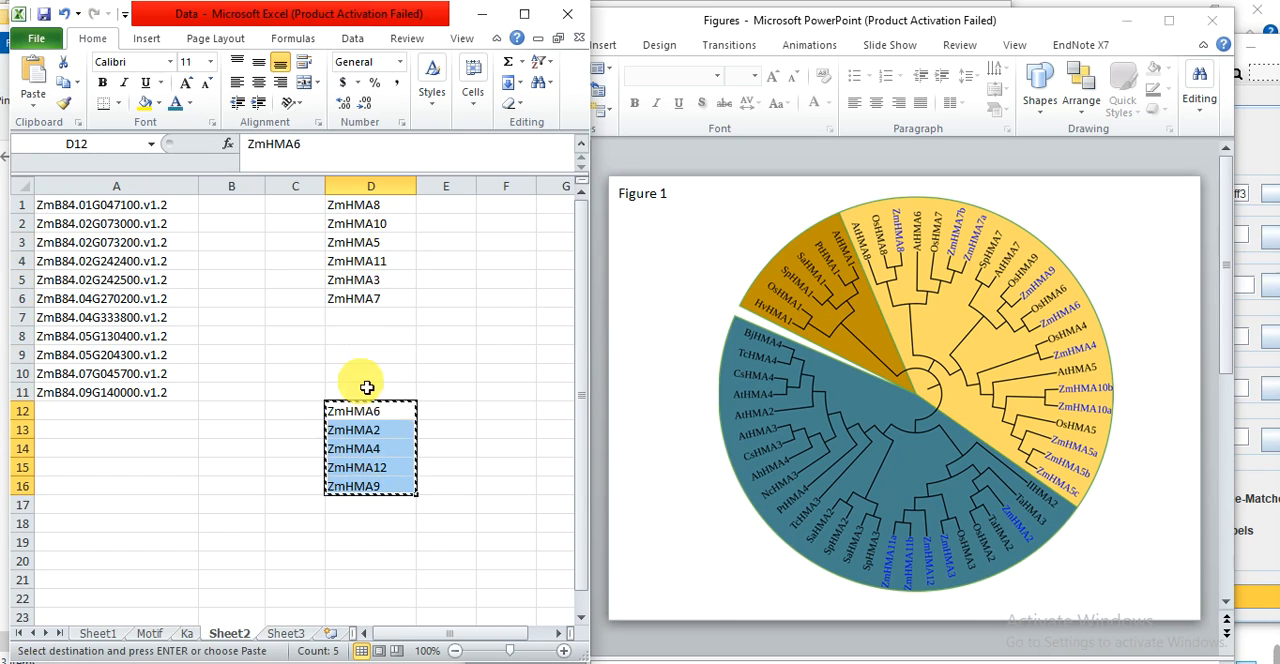
left_click(367, 314)
key("ctrl+v")
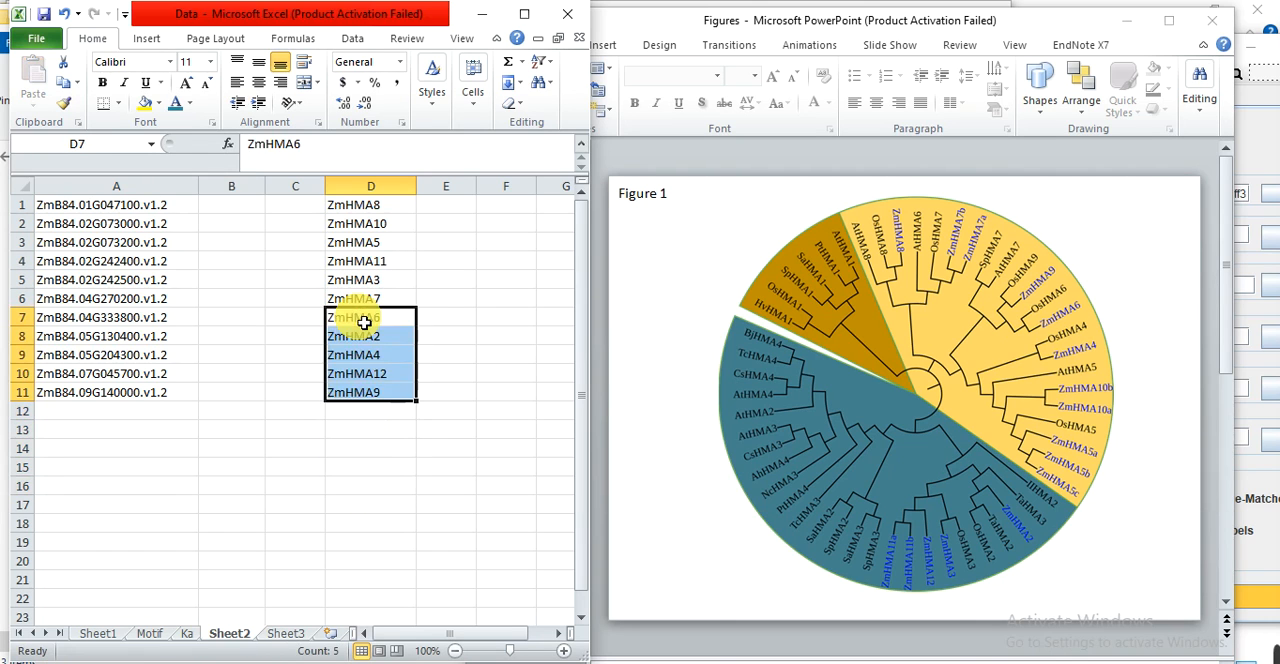
Set the font color of cell B8 on Sheet2, beside ZmHMA2, to Aqua, Accent 5, Darker 25%.
left_click(503, 345)
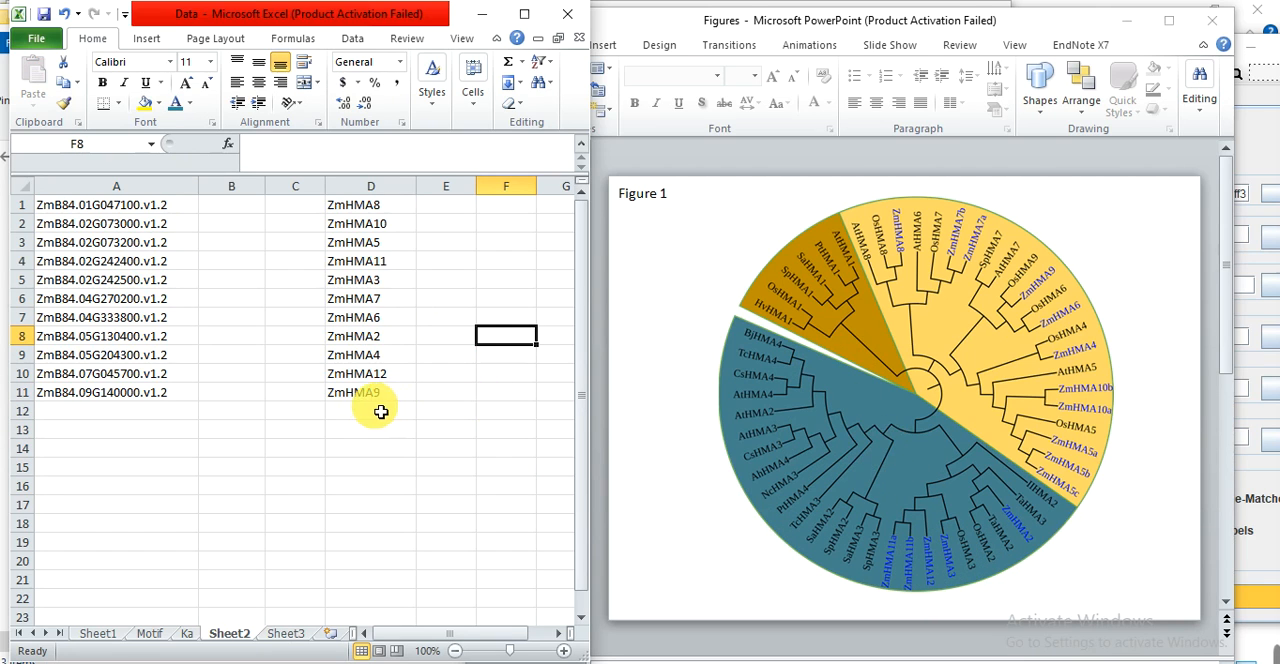
left_click(235, 341)
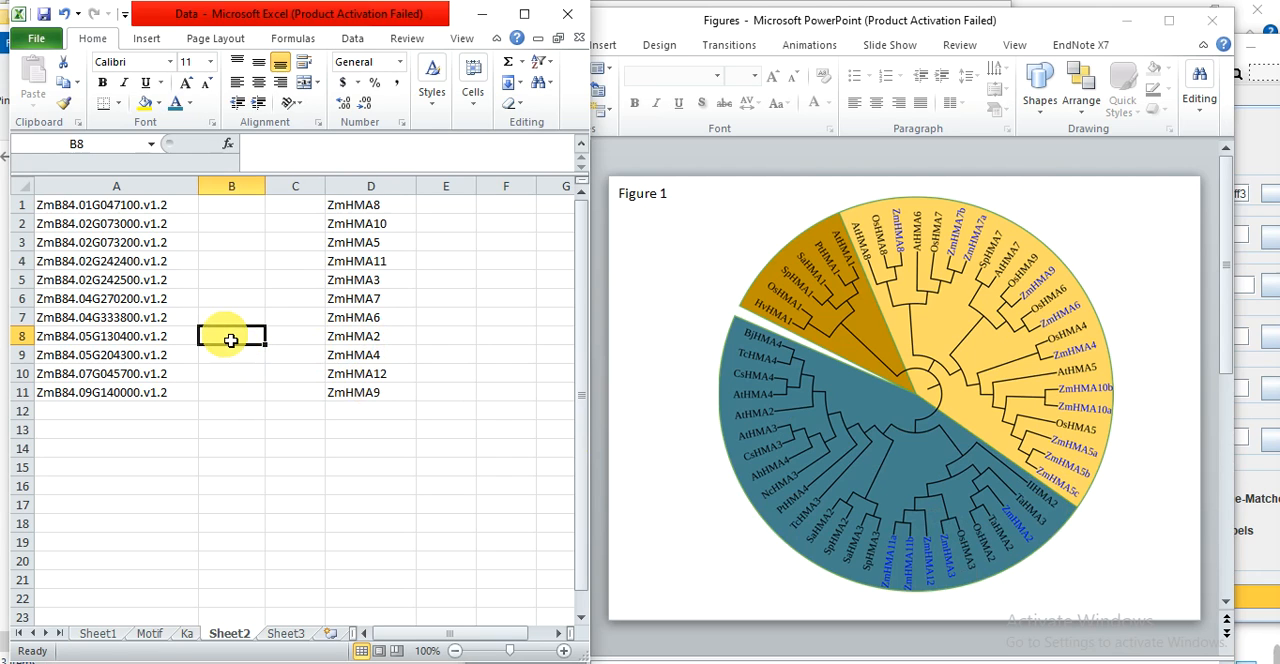
left_click(190, 104)
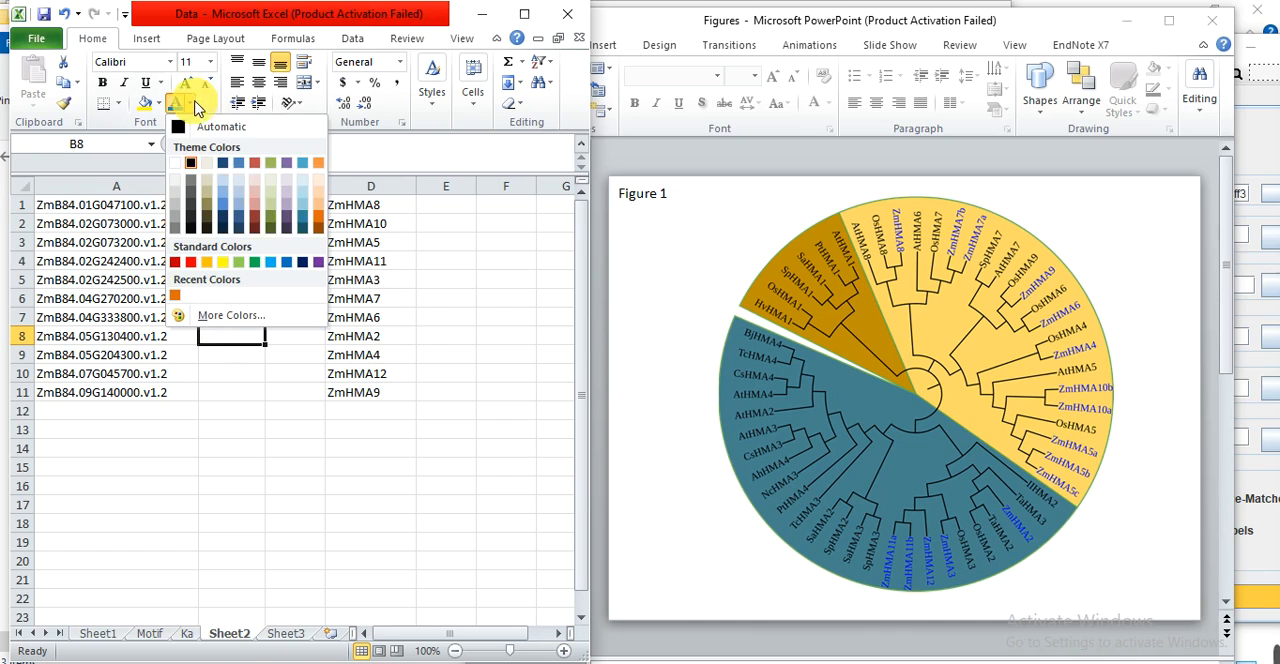
left_click(303, 224)
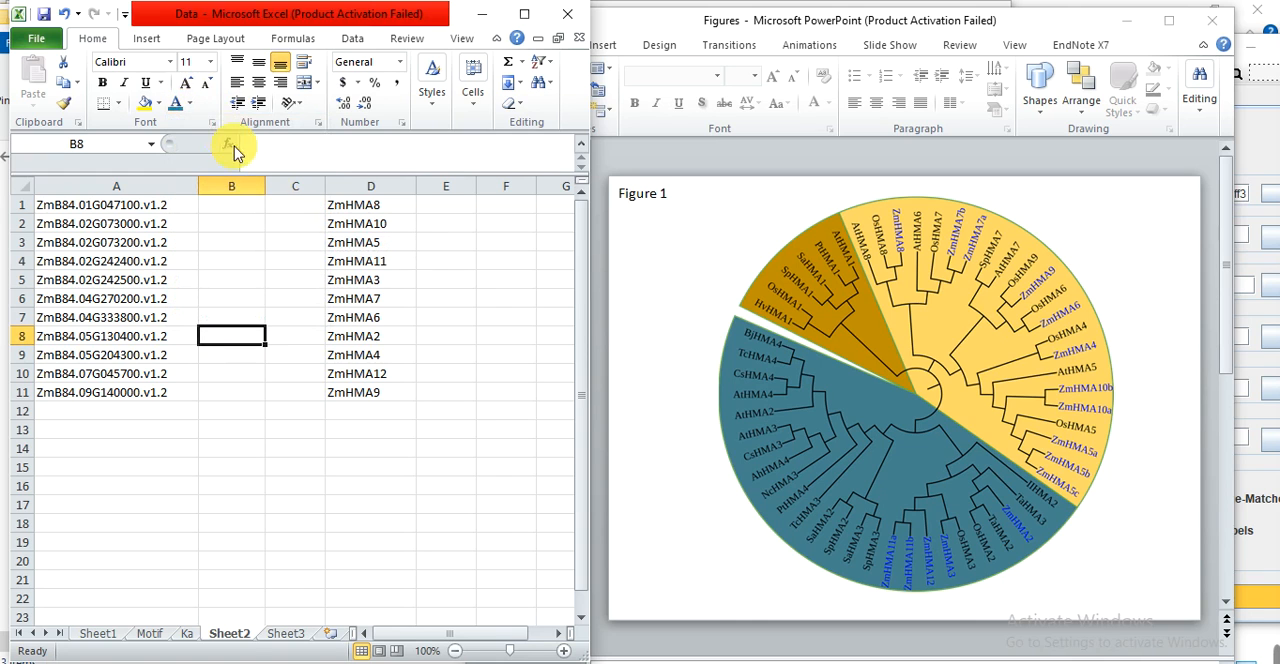
Look up the RGB components of B8's font color and enter them in B8 as 49,134,155.
left_click(190, 106)
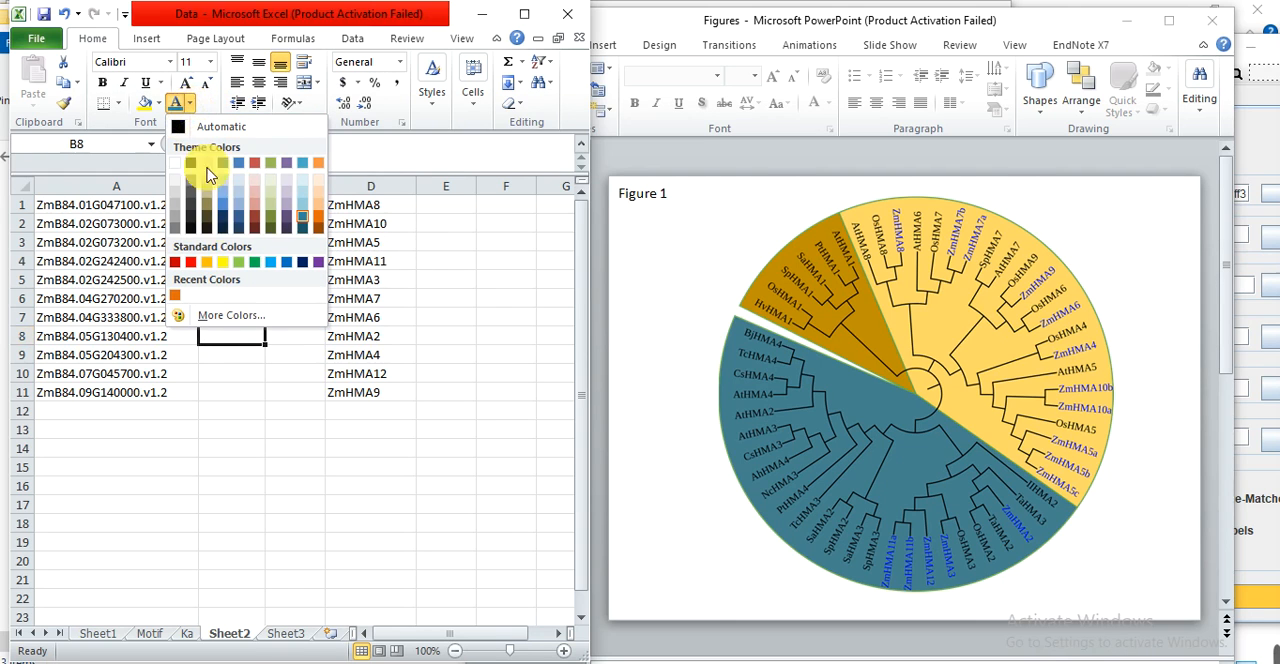
left_click(225, 315)
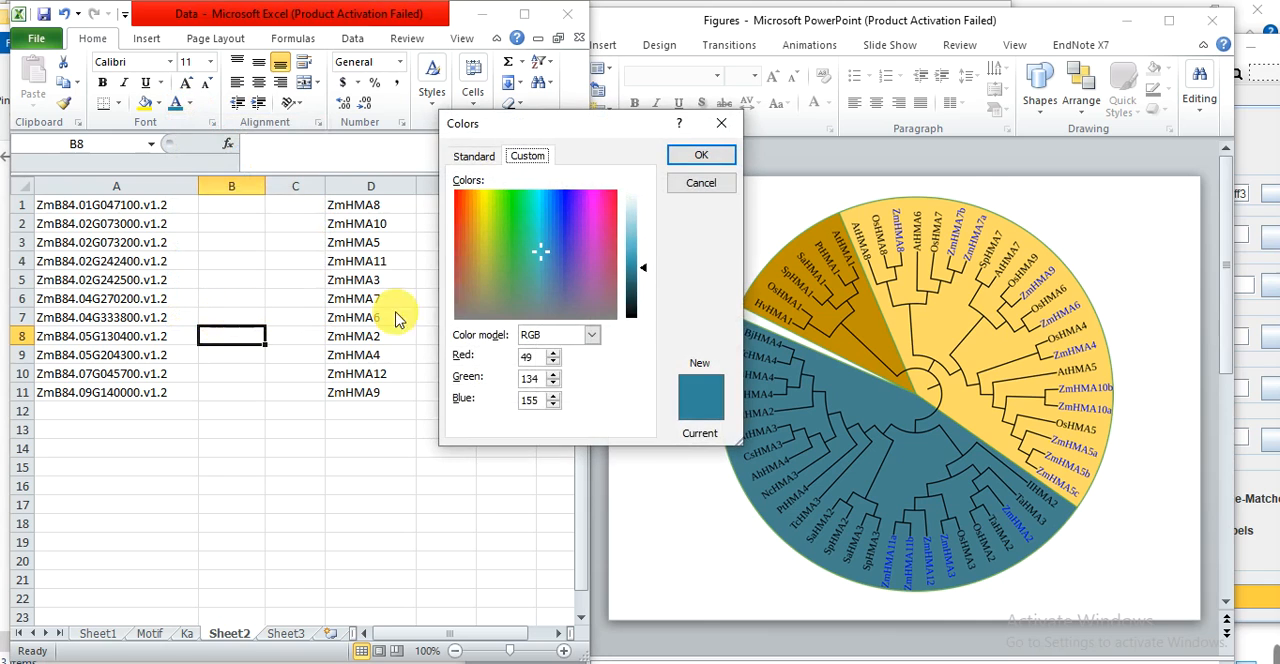
left_click(533, 400)
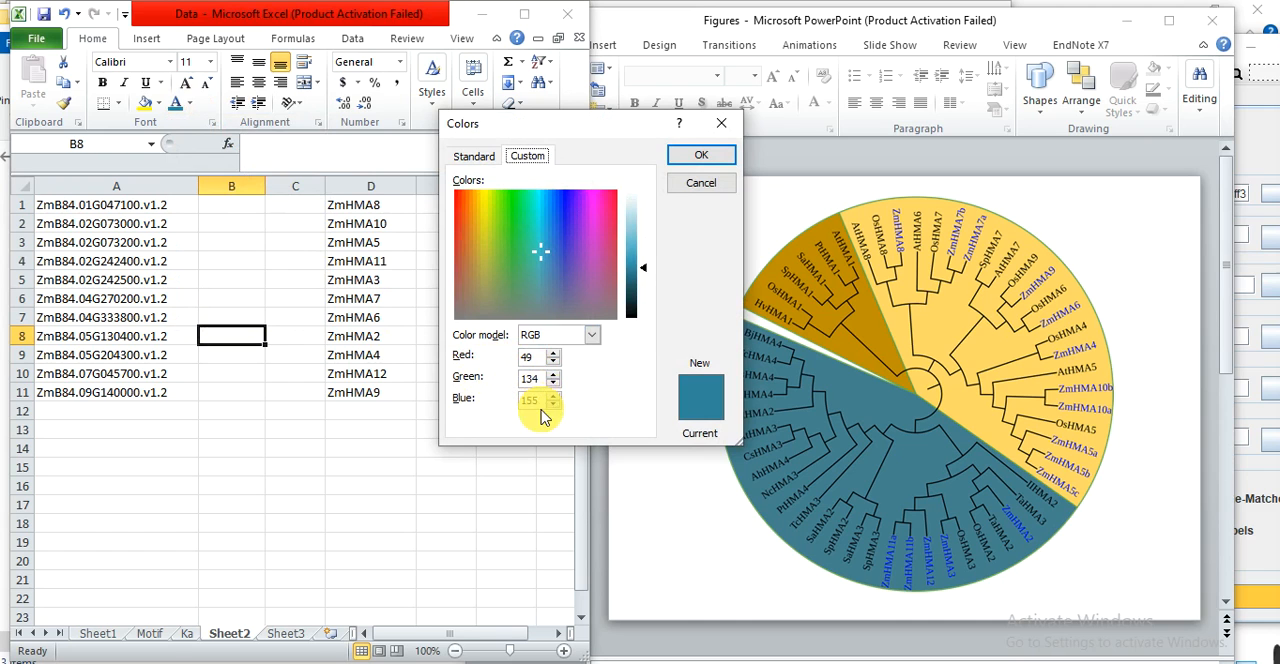
left_click(701, 157)
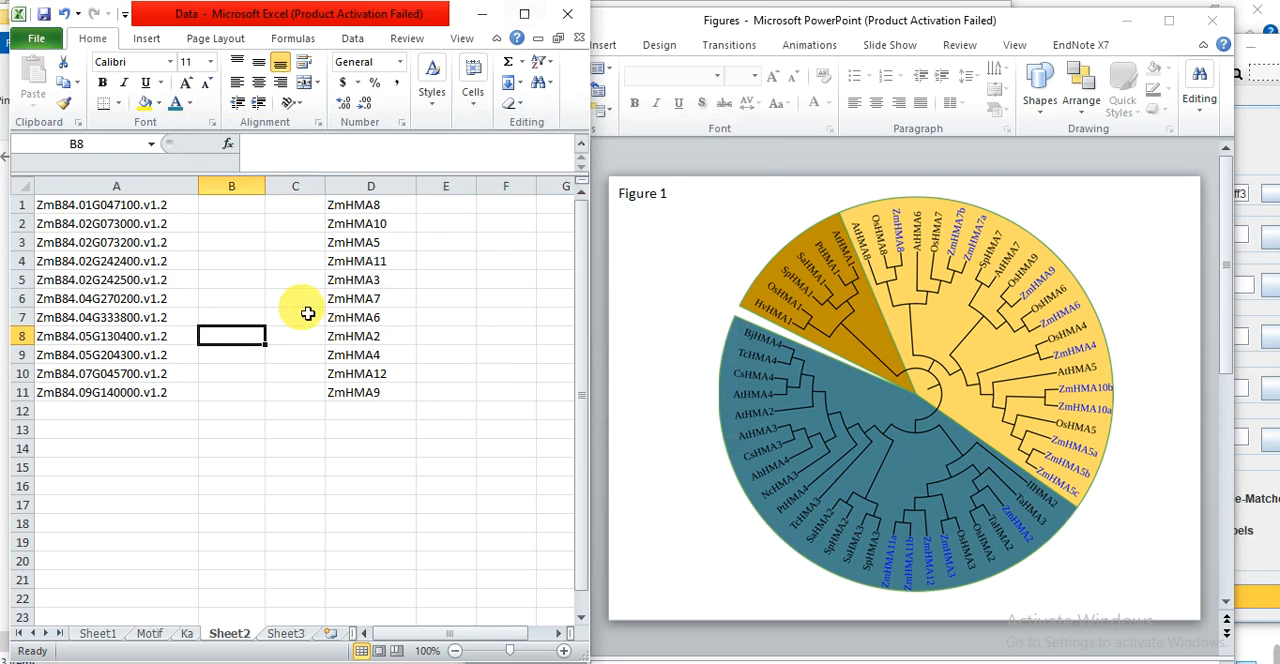
type("49,134,155")
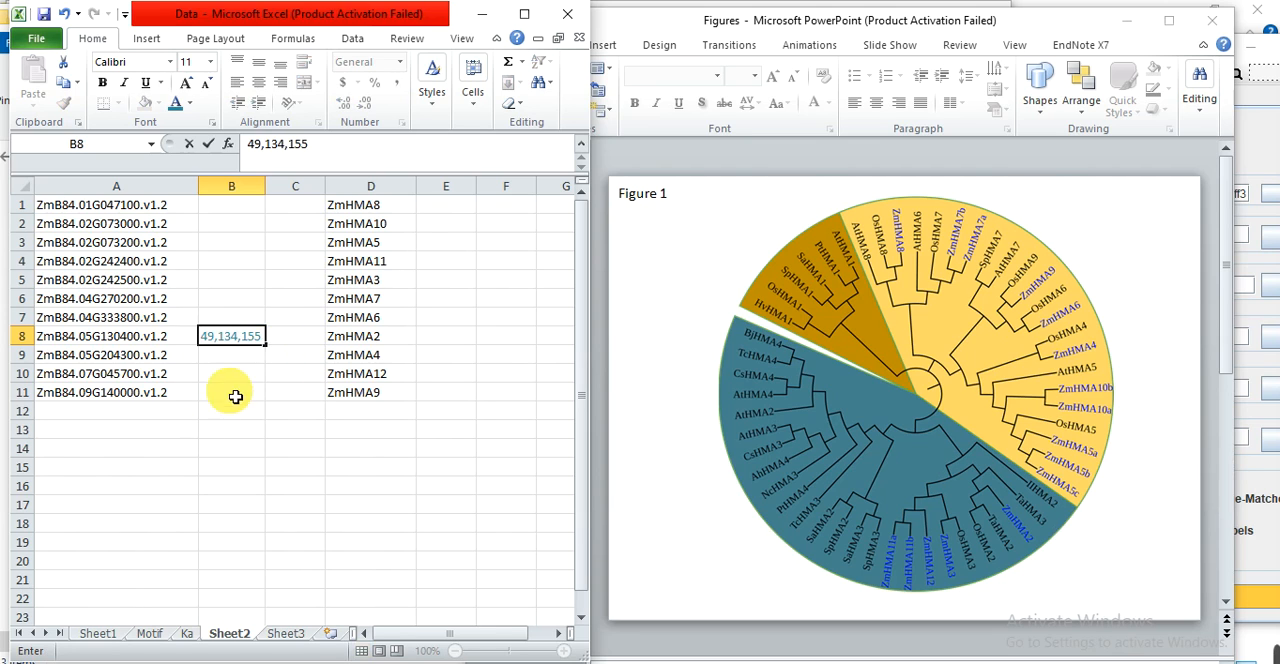
left_click(231, 429)
Copy the color code 49,134,155 from B8 into B5, B4 and B10 for ZmHMA3, ZmHMA11 and ZmHMA12.
left_click(233, 344)
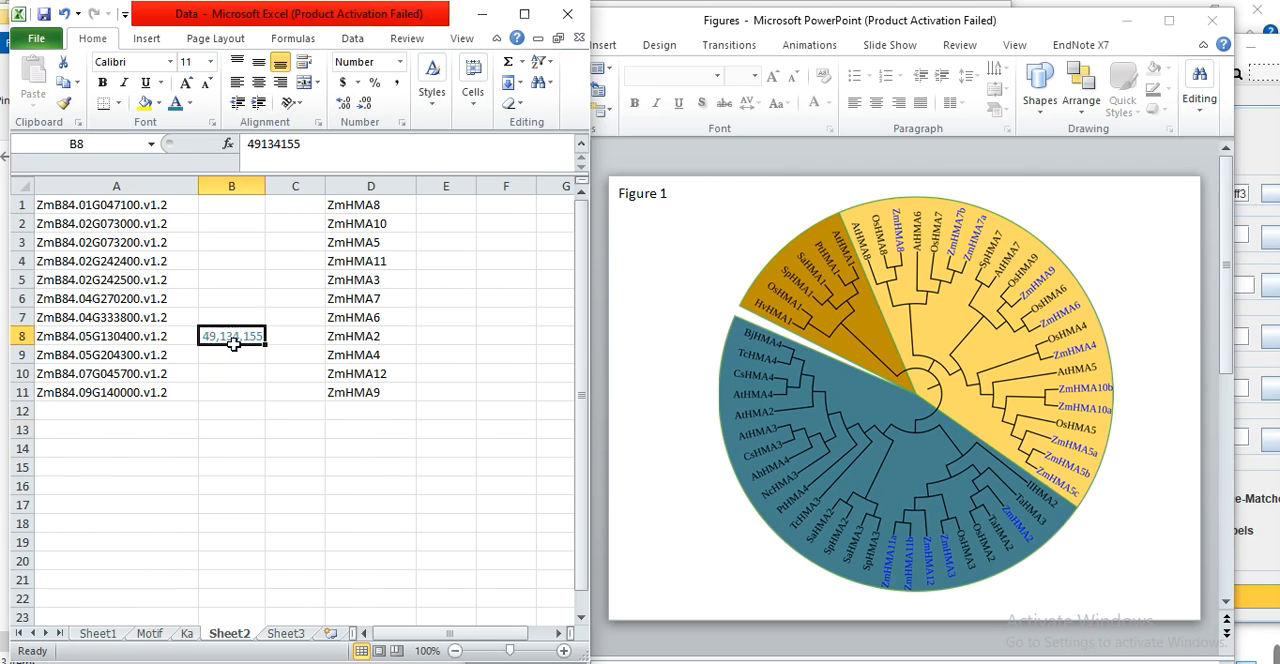
key("ctrl+c")
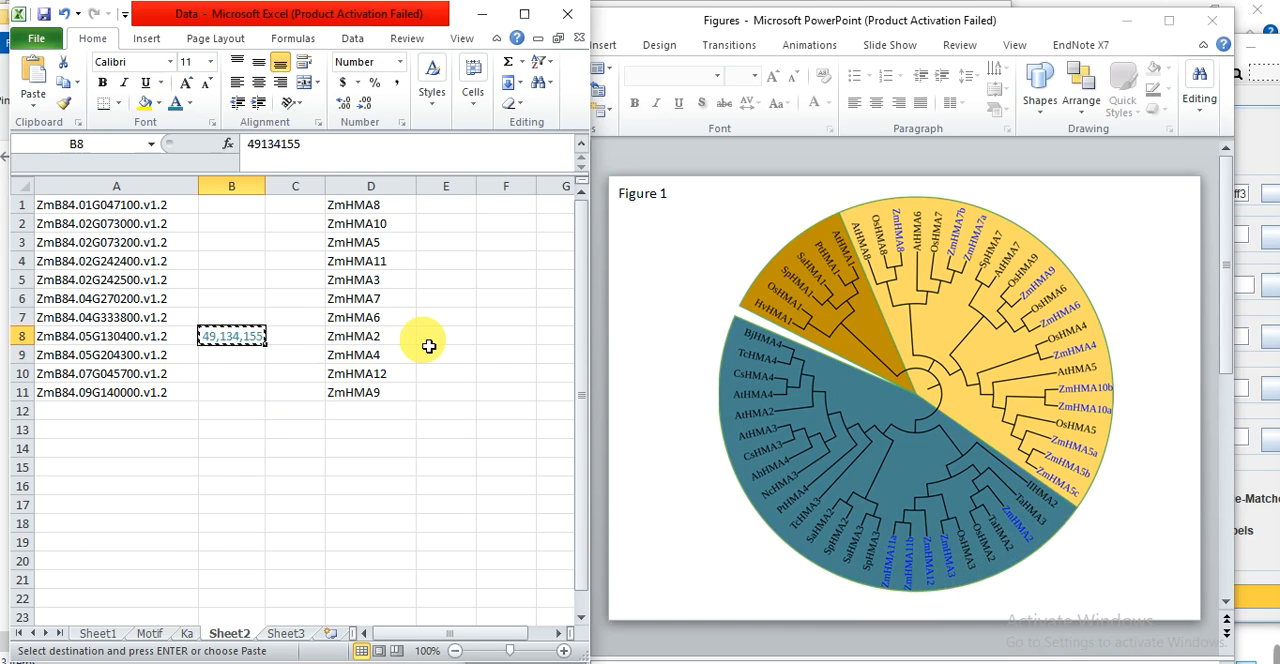
left_click(234, 290)
key("ctrl+v")
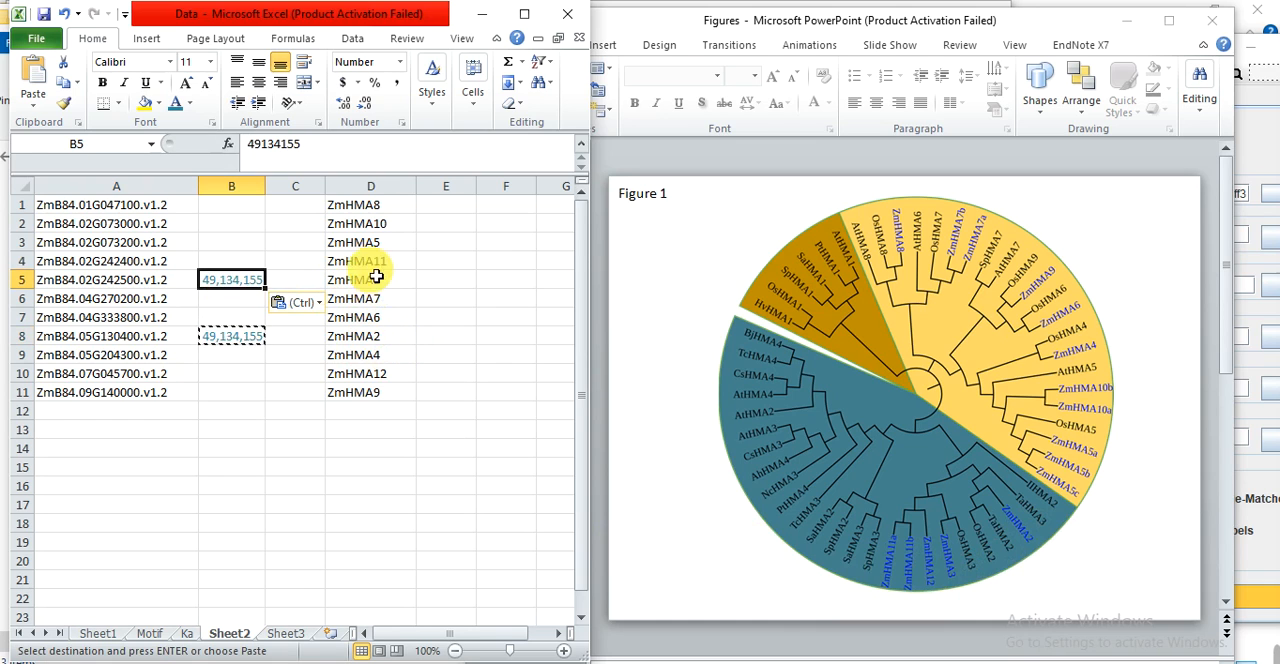
left_click(240, 266)
key("ctrl+v")
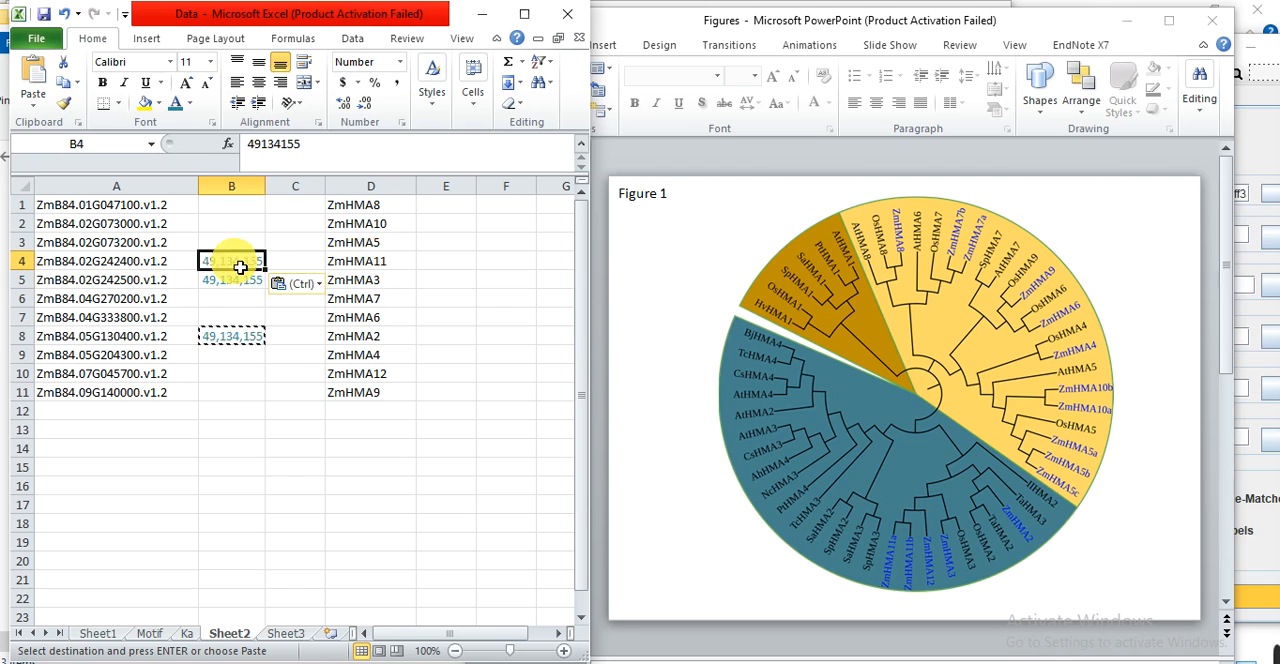
left_click(250, 374)
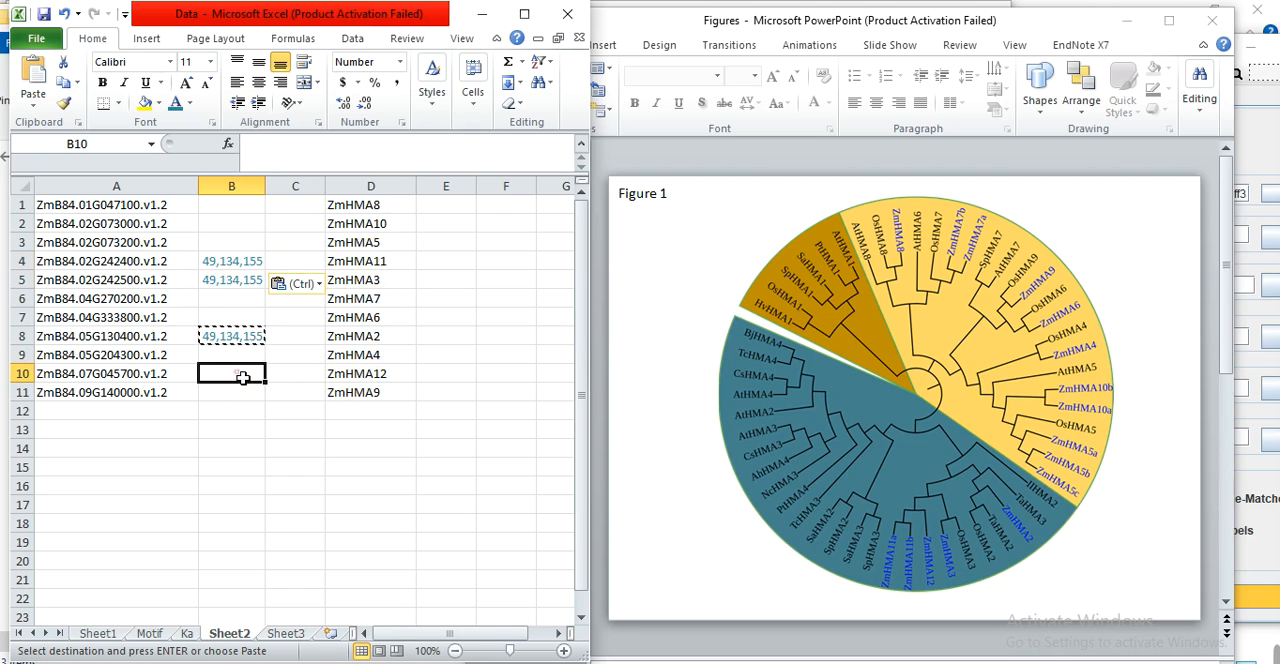
key("ctrl+v")
left_click(222, 449)
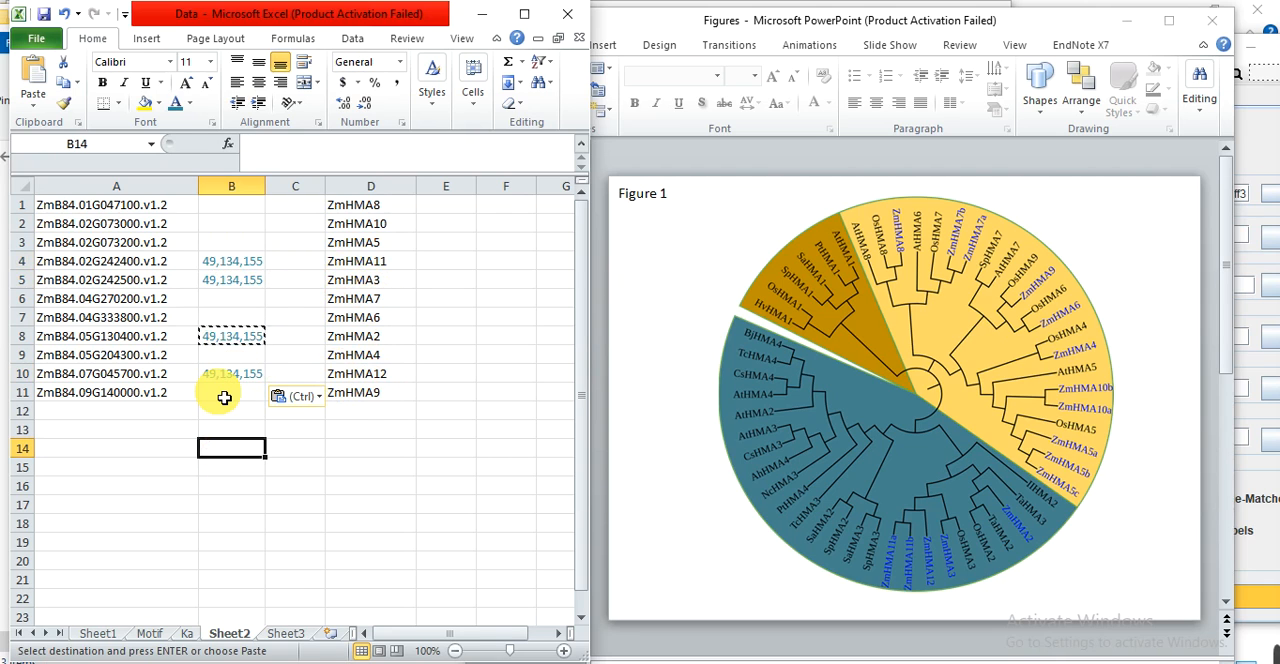
key("ctrl+v")
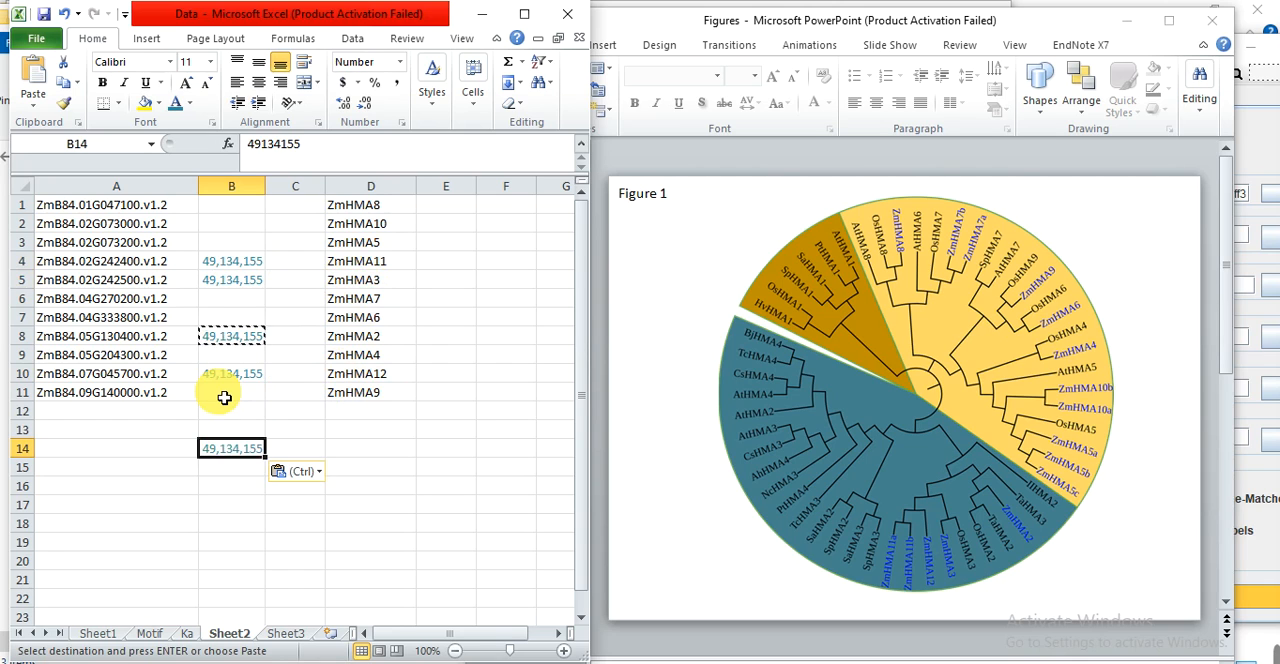
key("ctrl+z")
key("Escape")
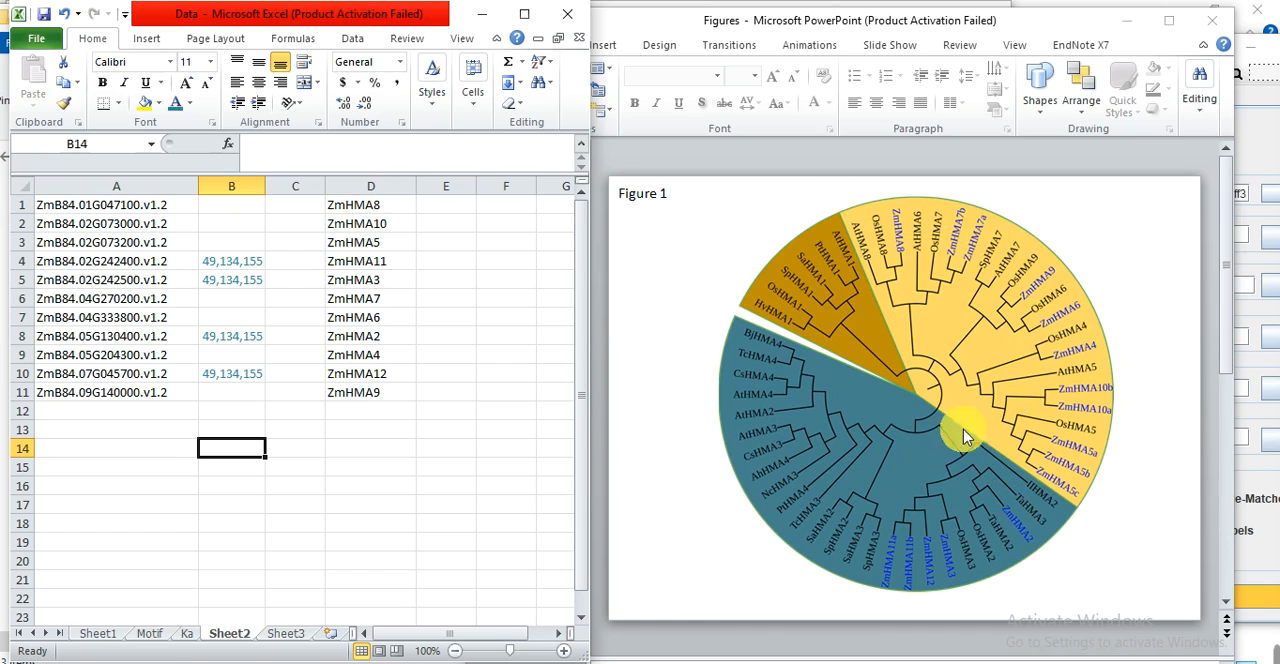
Set the font color of cell B1, in the ZmHMA8 row, to the standard orange.
left_click(248, 212)
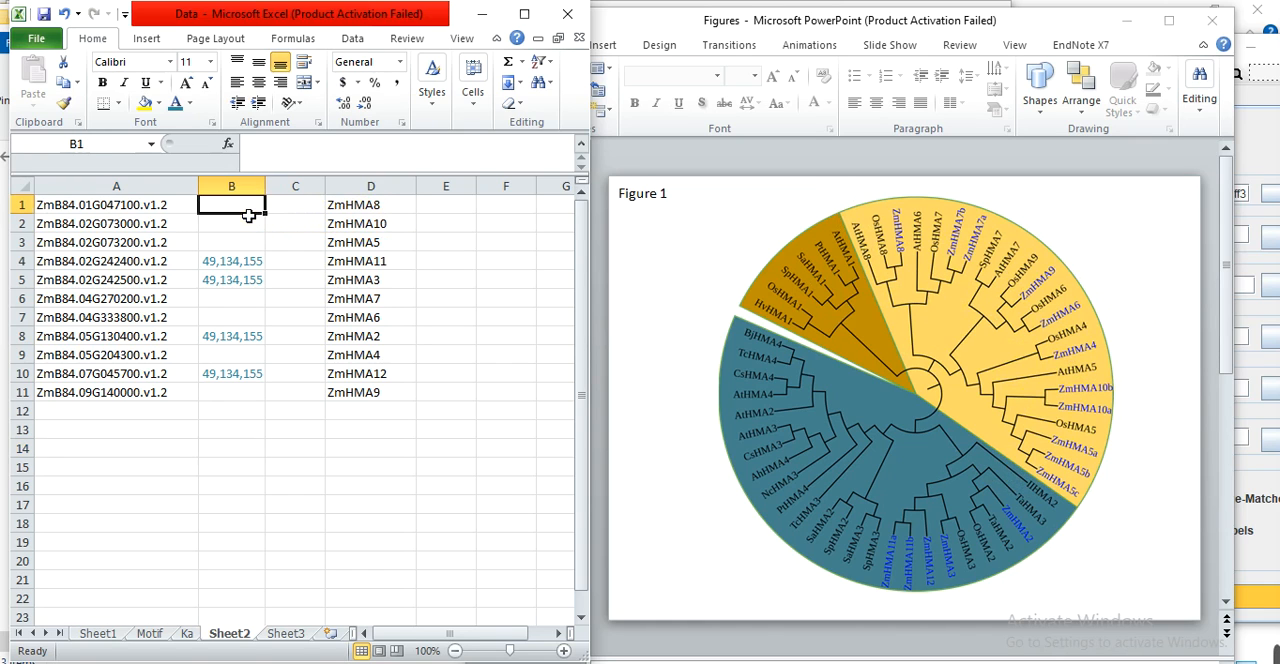
left_click(191, 104)
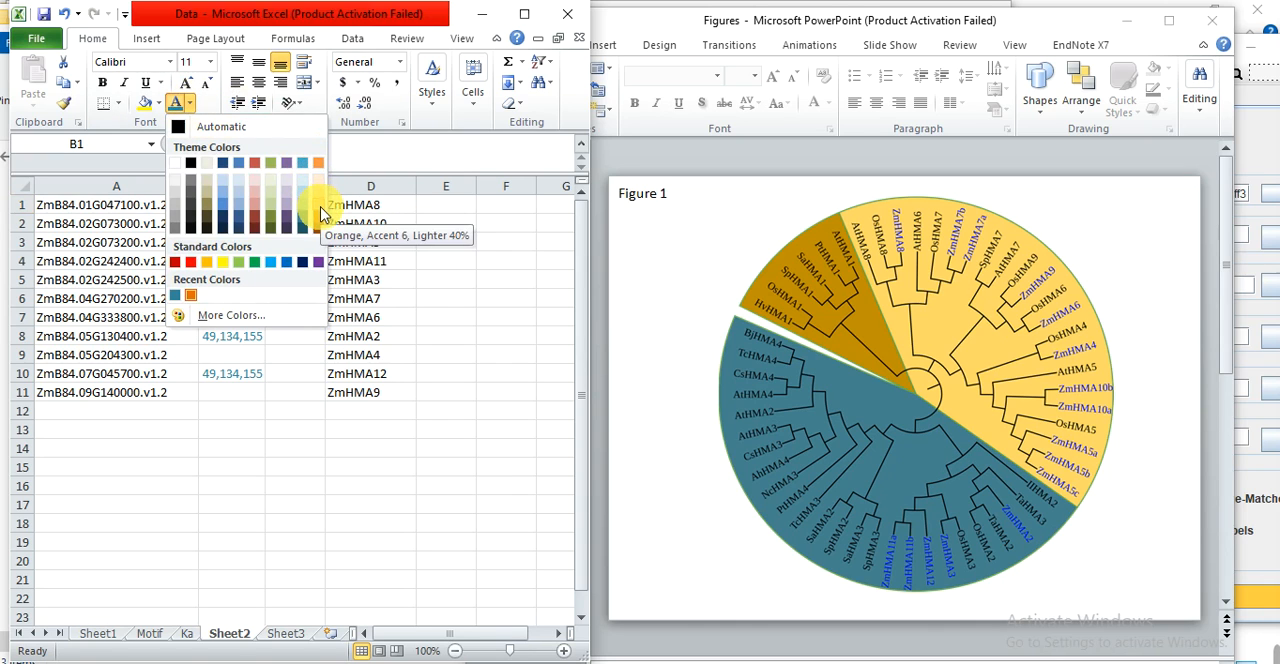
left_click(207, 262)
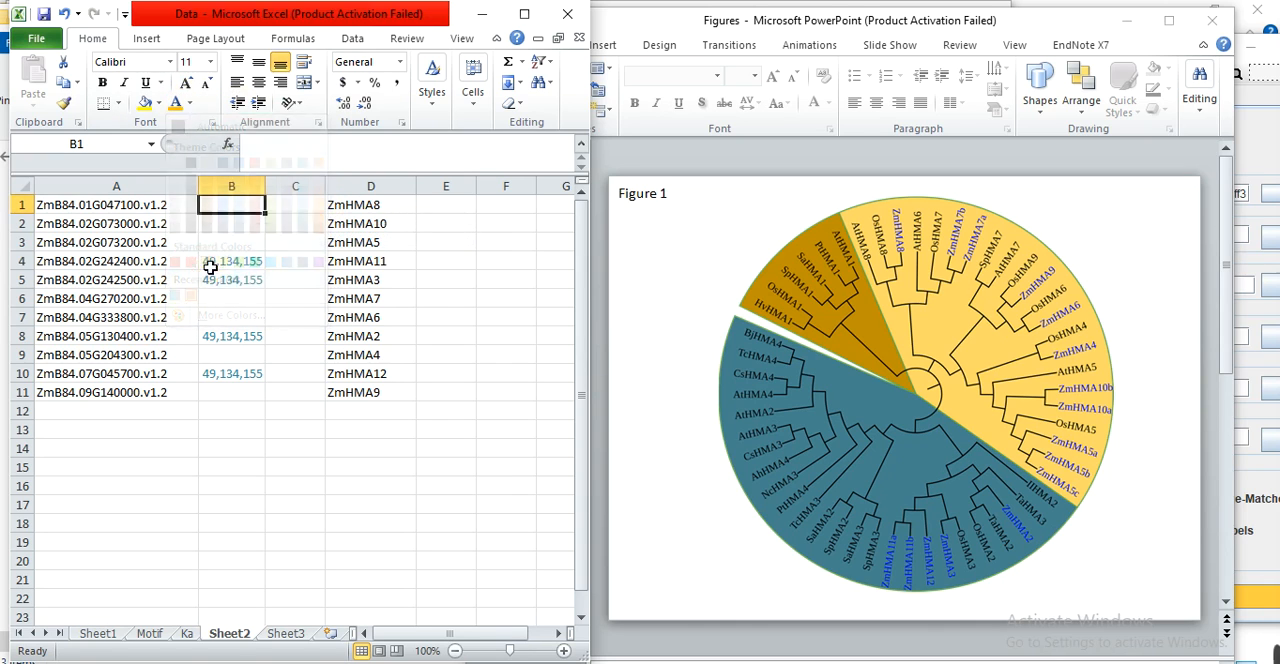
Look up the RGB components of B1's font color and enter them in B1 as 255,192,00.
left_click(189, 103)
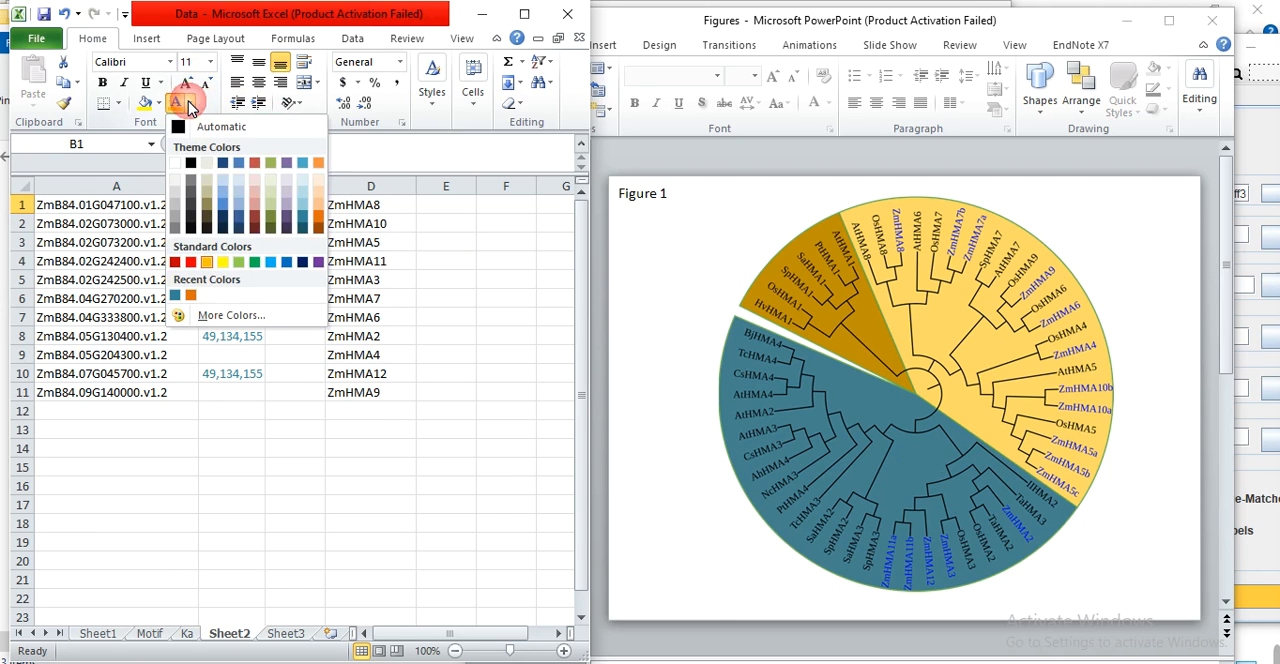
left_click(228, 318)
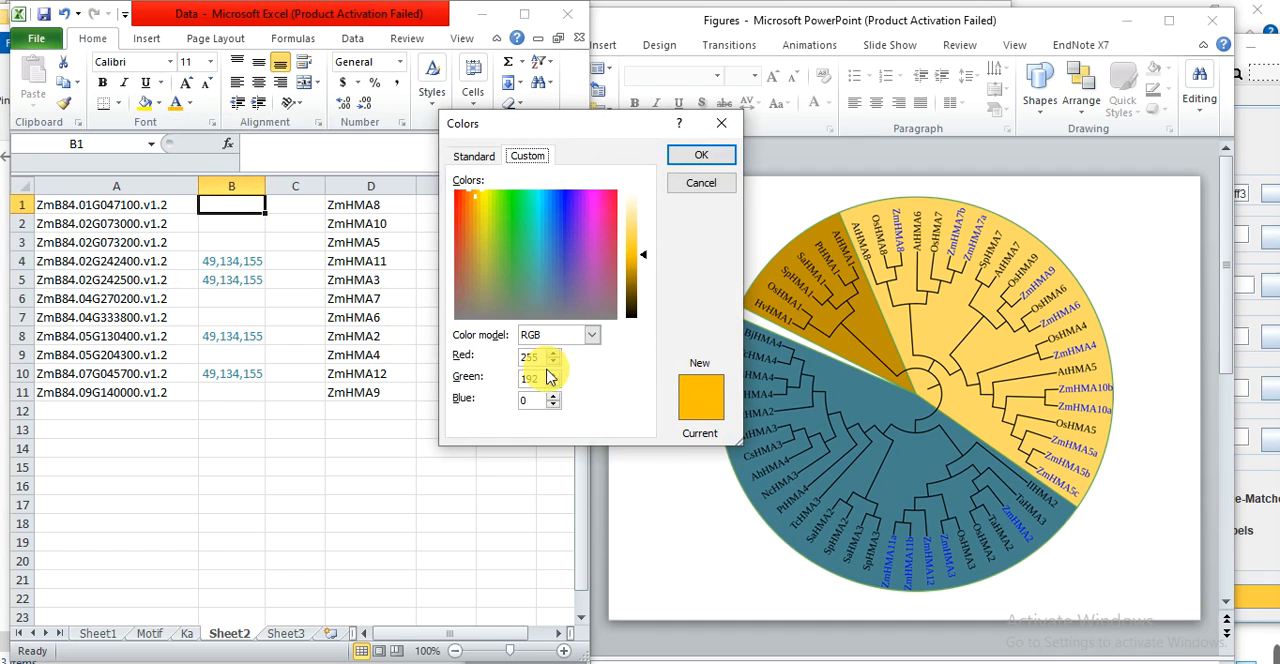
left_click(721, 124)
type("2")
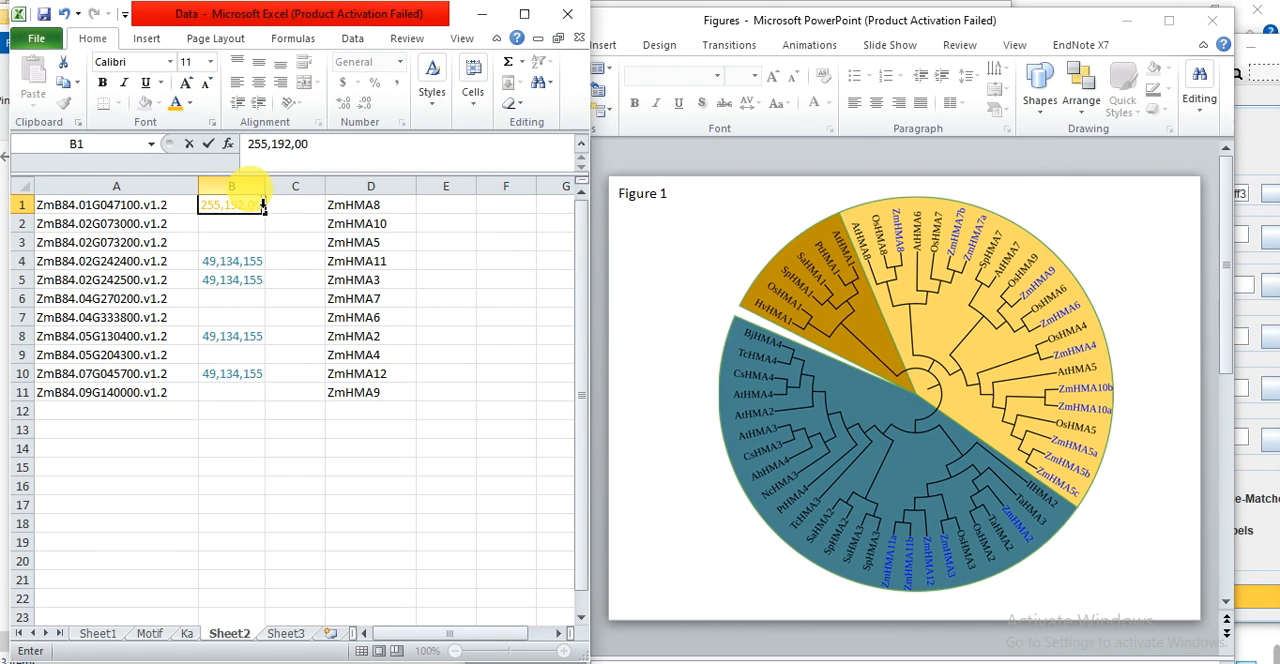
type("55,192,00")
left_click(231, 410)
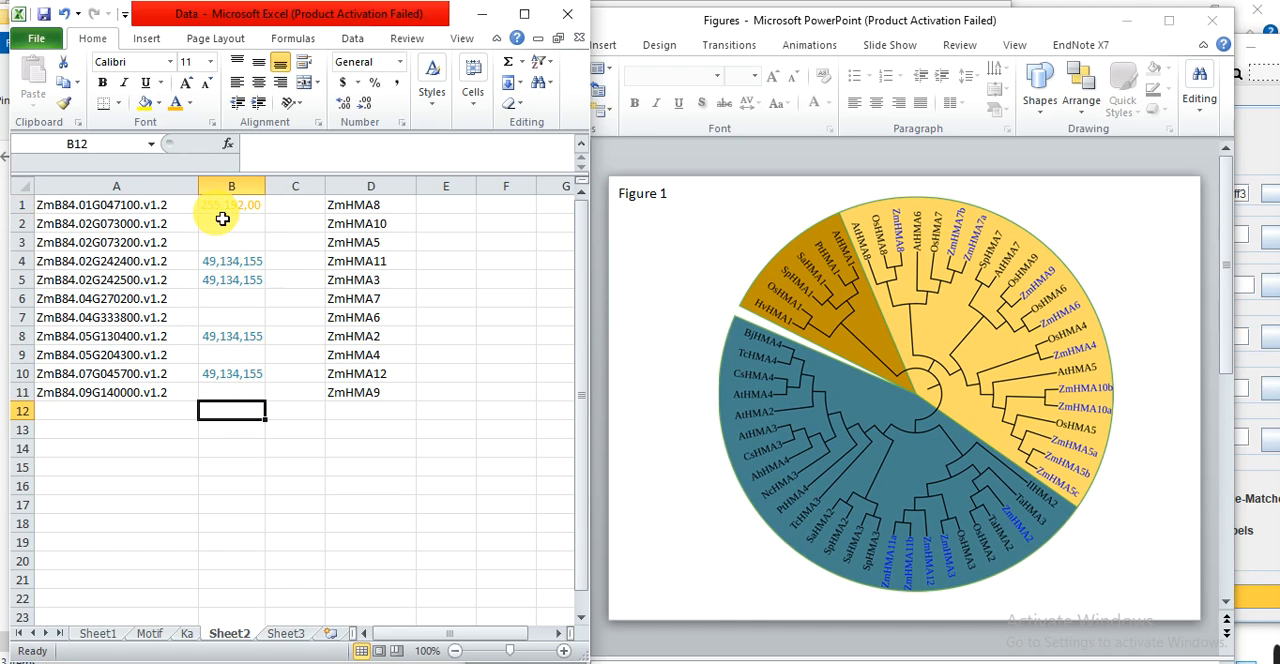
Copy the color code 255,192,00 from B1 into B2:B3, B6:B7, B9 and B11.
left_click(224, 215)
key("ctrl+c")
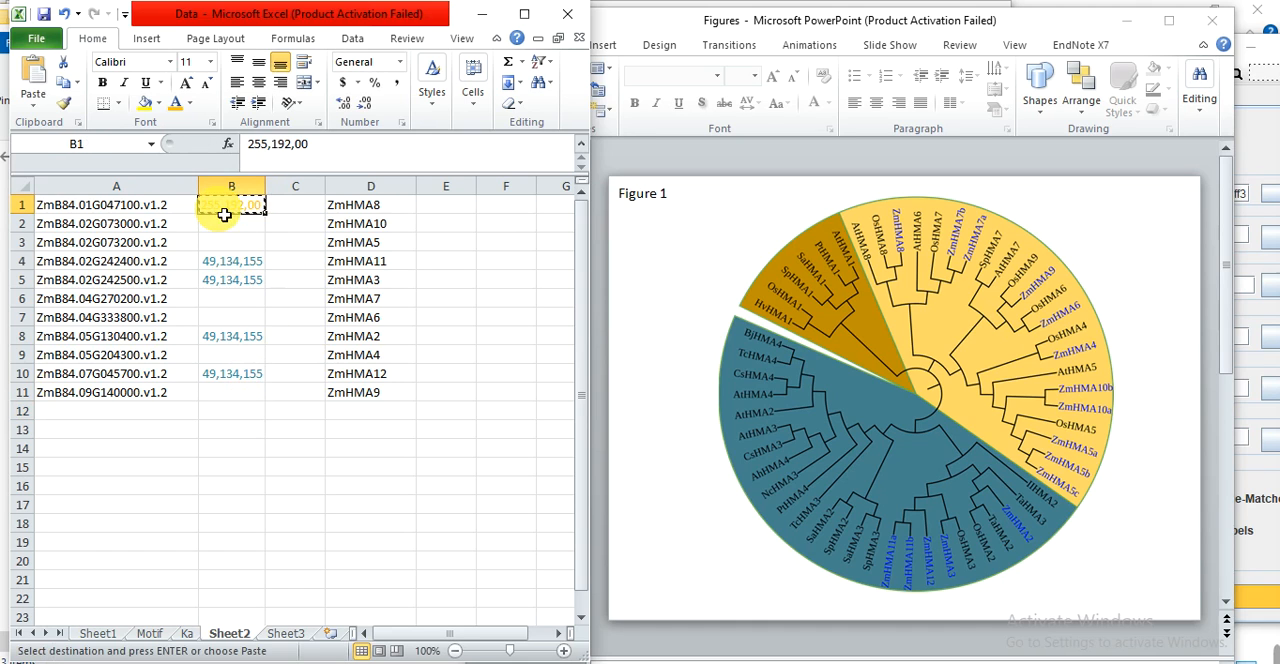
left_click_drag(231, 229, 231, 245)
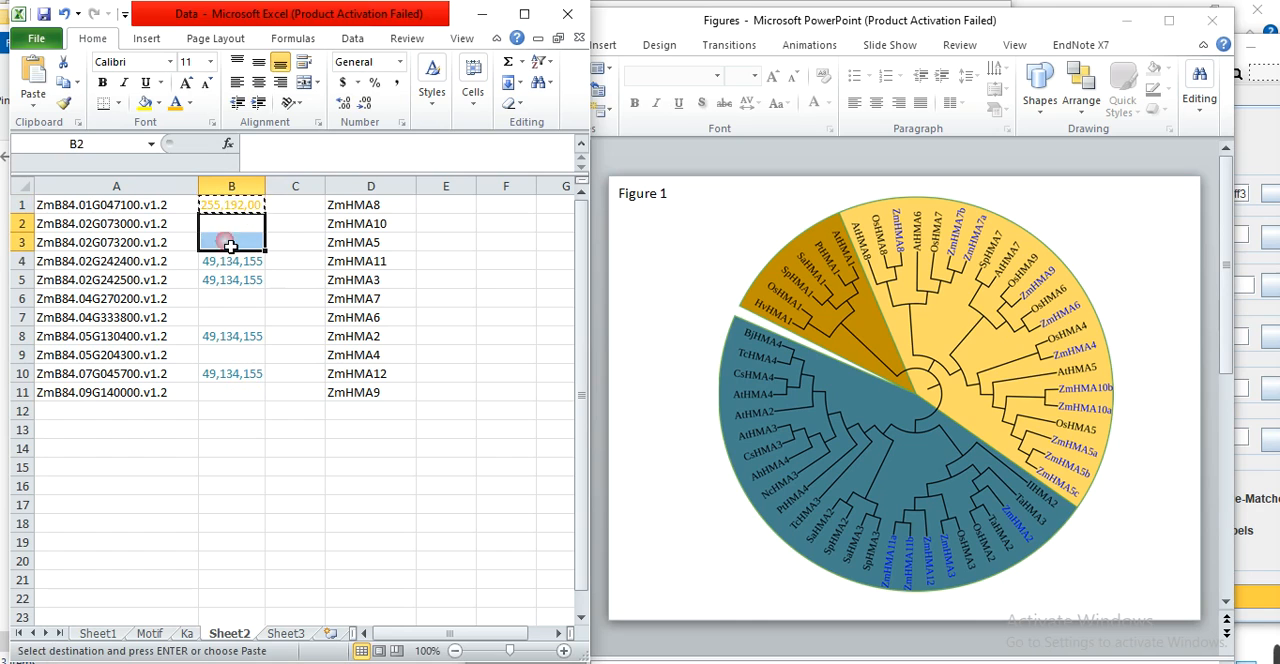
key("ctrl+v")
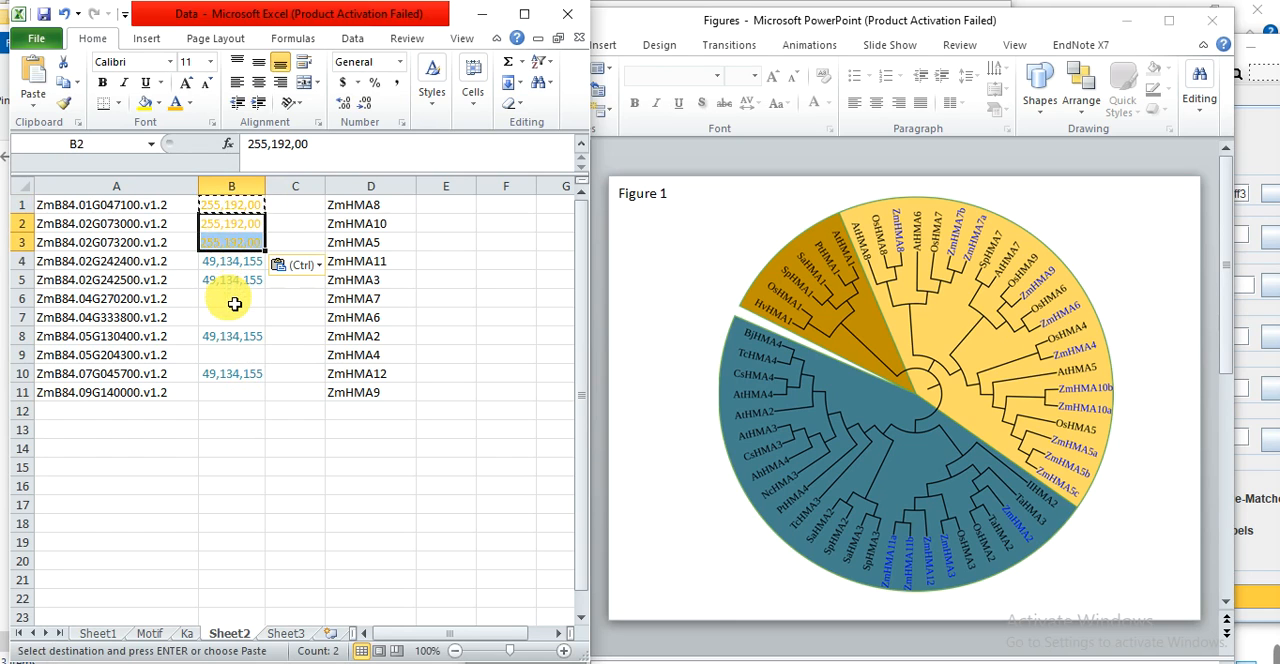
left_click_drag(234, 304, 228, 323)
key("ctrl+v")
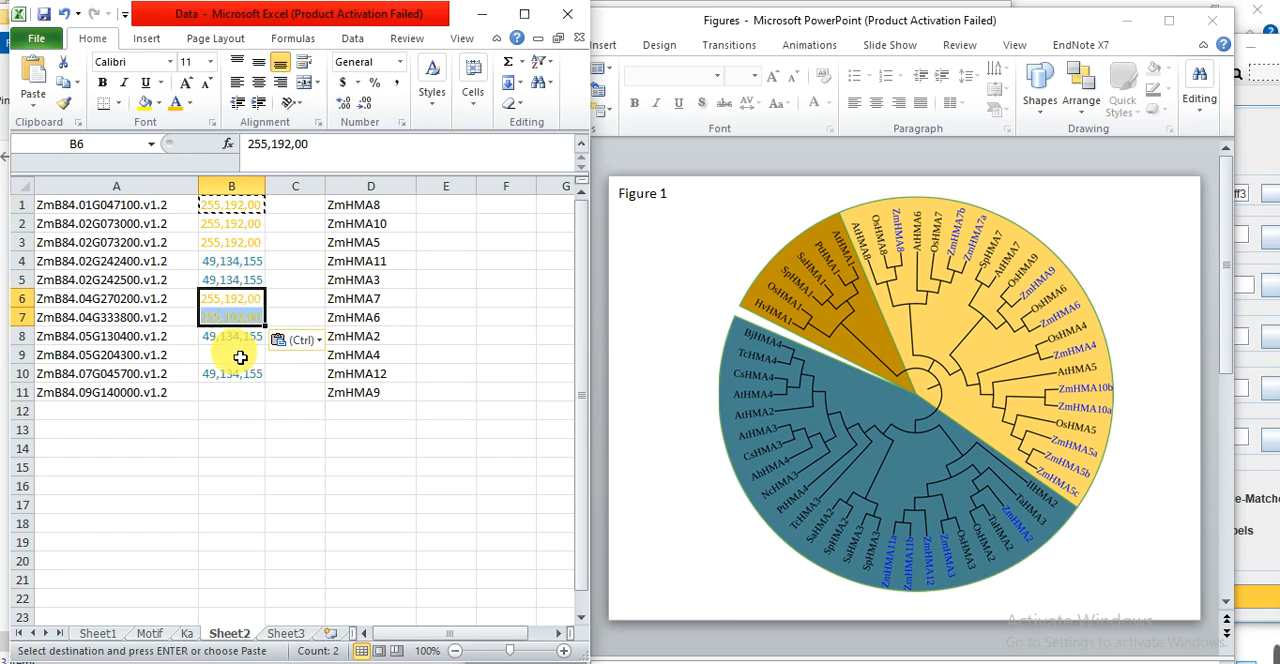
left_click(240, 363)
key("ctrl+v")
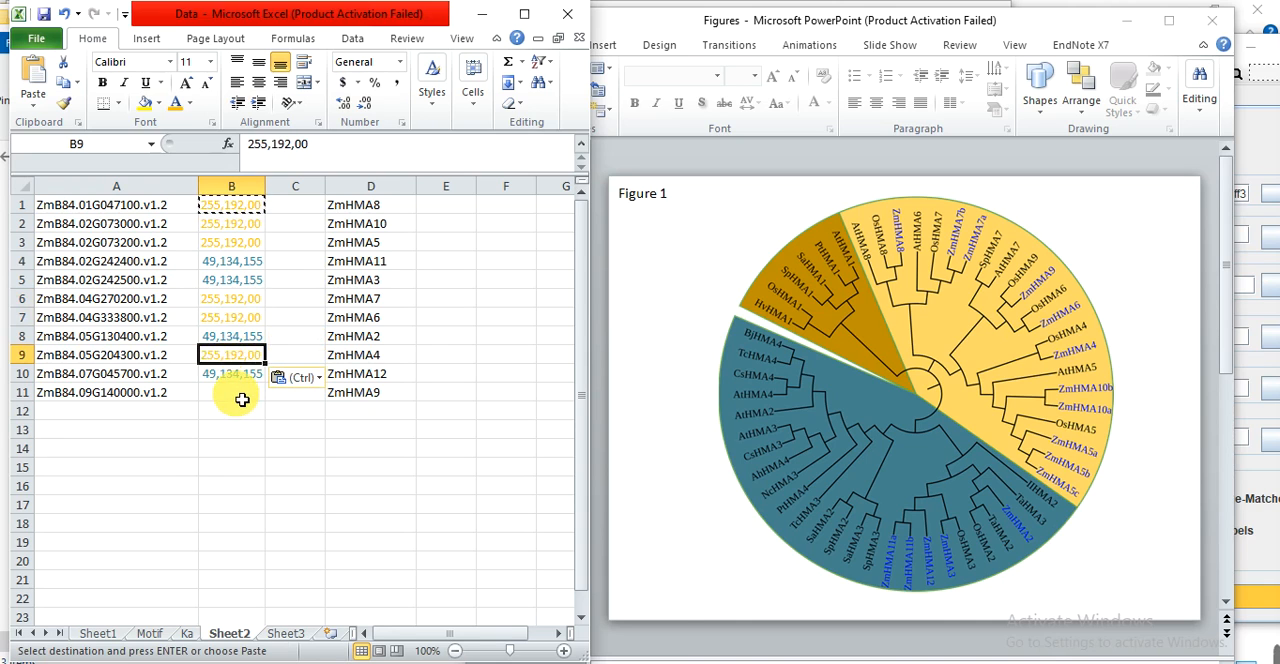
left_click(241, 399)
left_click(229, 454)
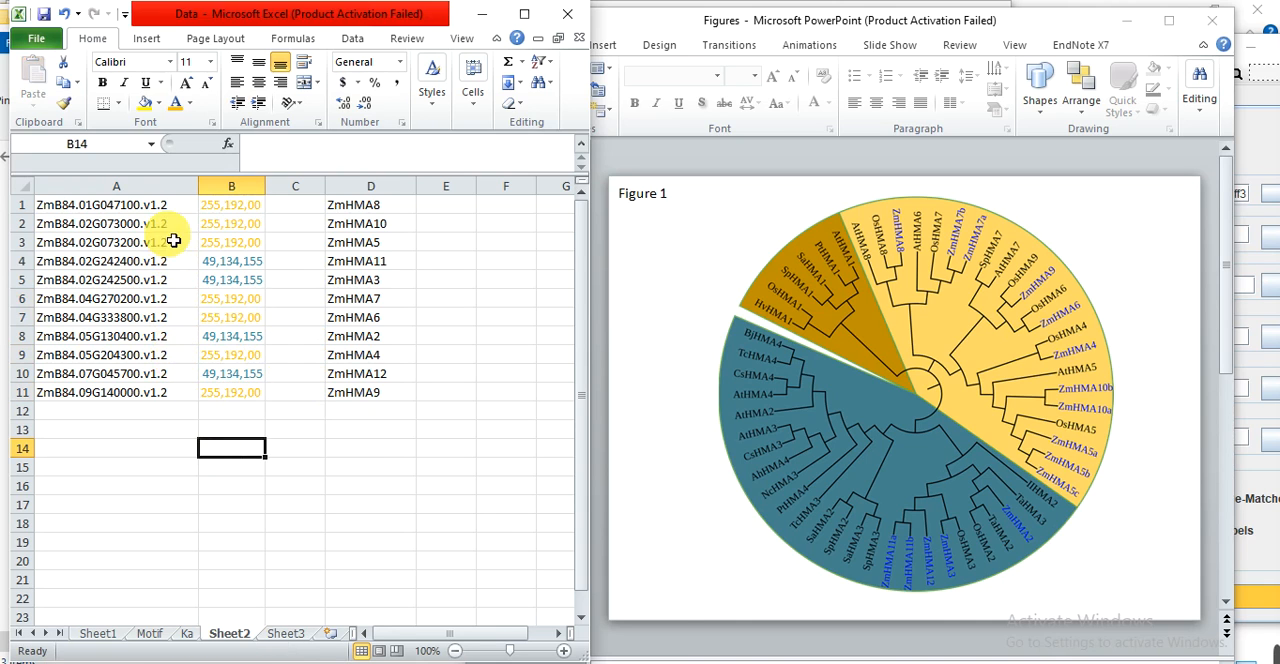
Copy the gene IDs and color codes in A1:B11 into the color map text file in the Chr folder.
left_click_drag(160, 207, 218, 395)
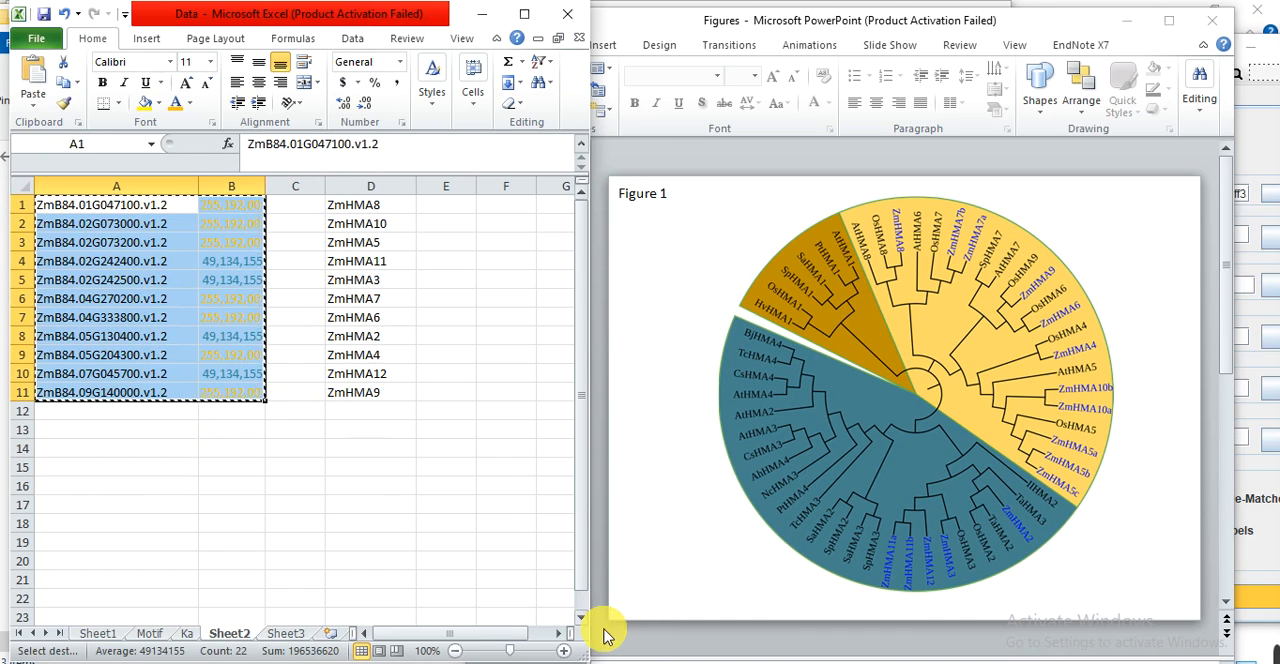
mouse_move(330, 636)
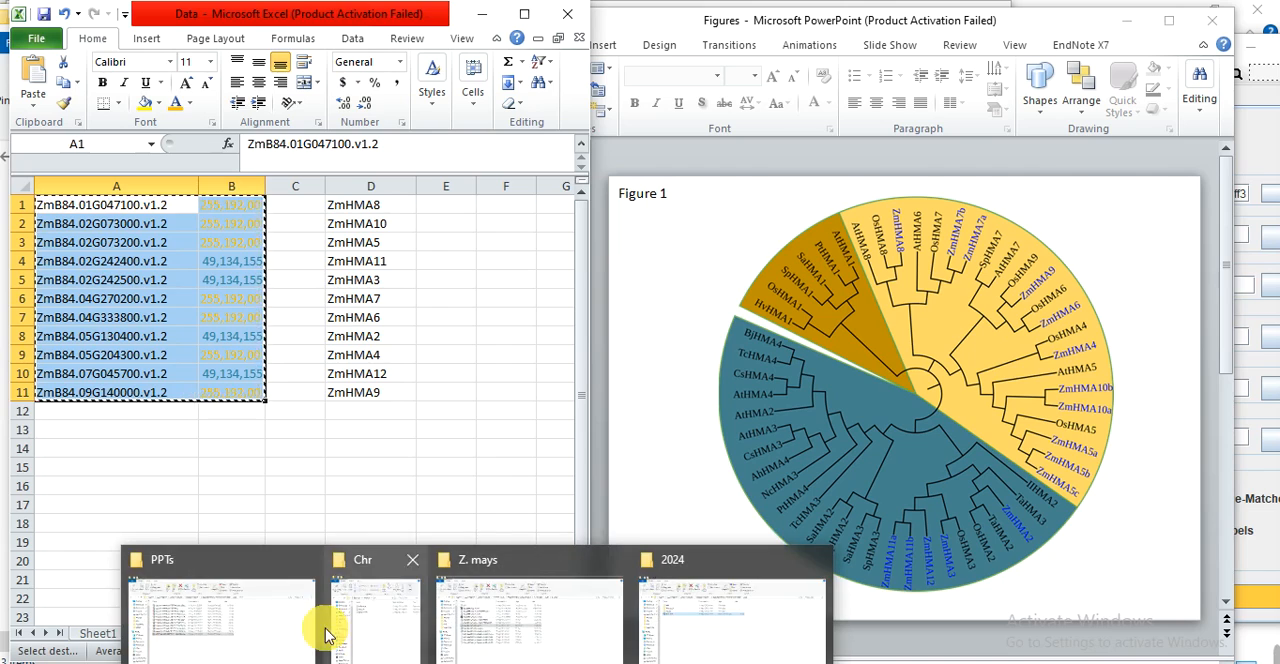
left_click(378, 634)
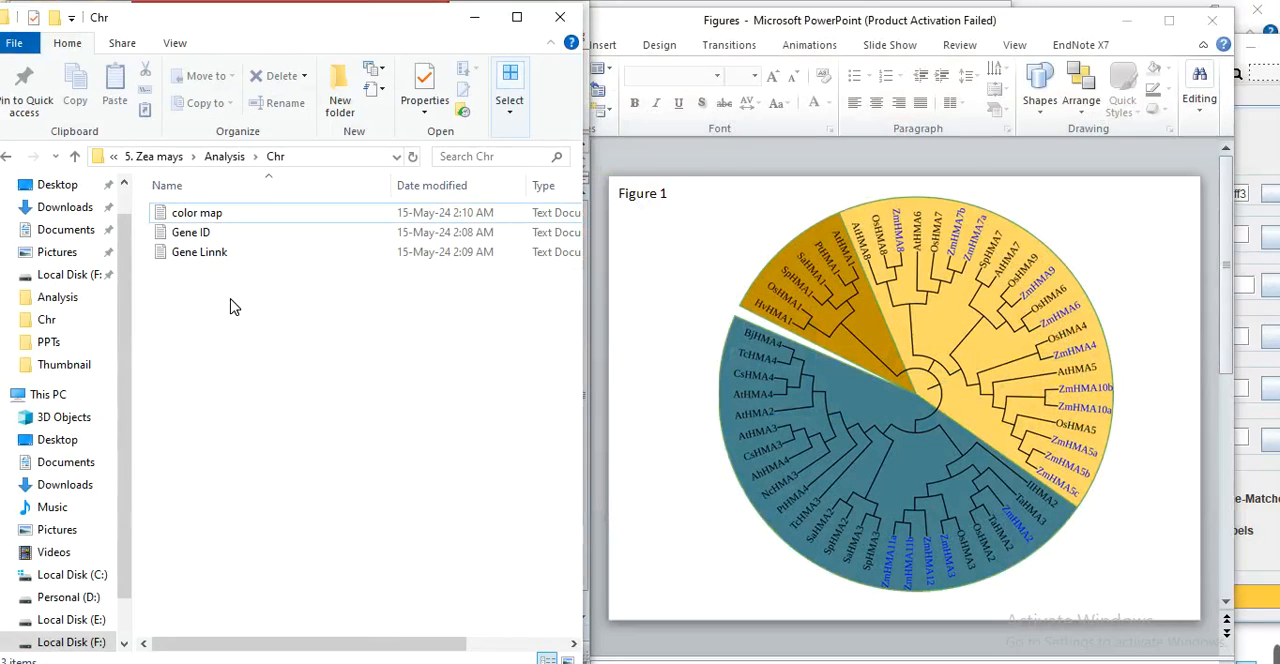
double_click(205, 215)
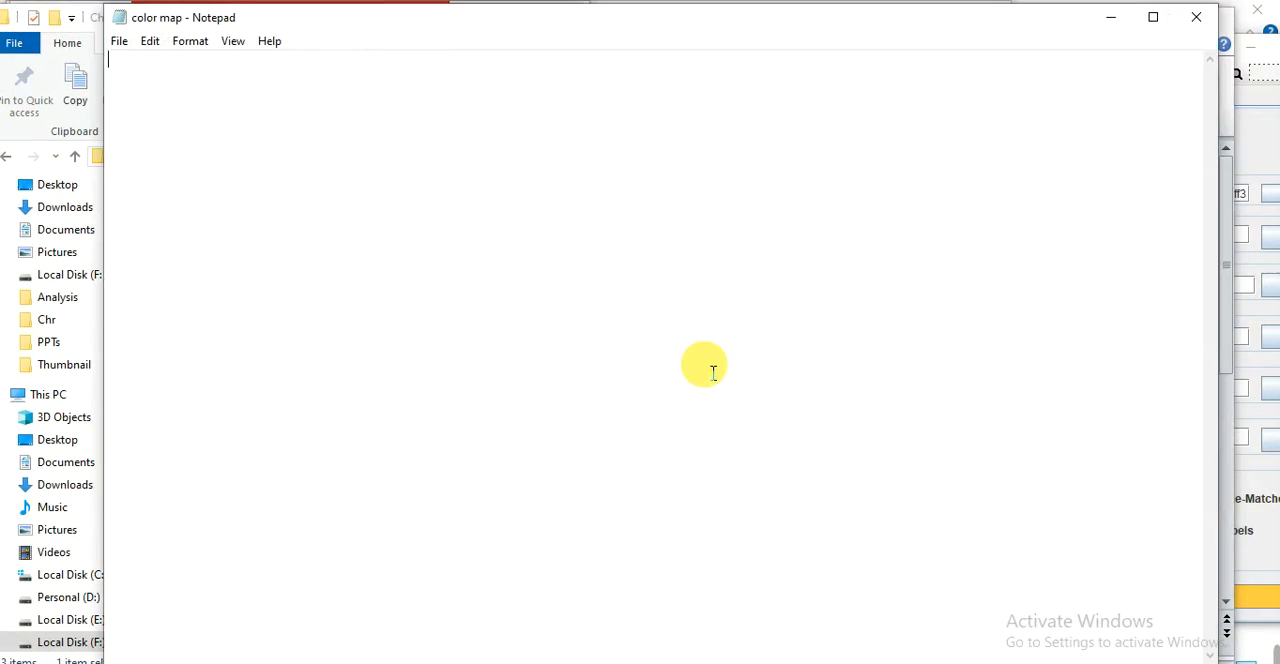
left_click(712, 372)
key("ctrl+v")
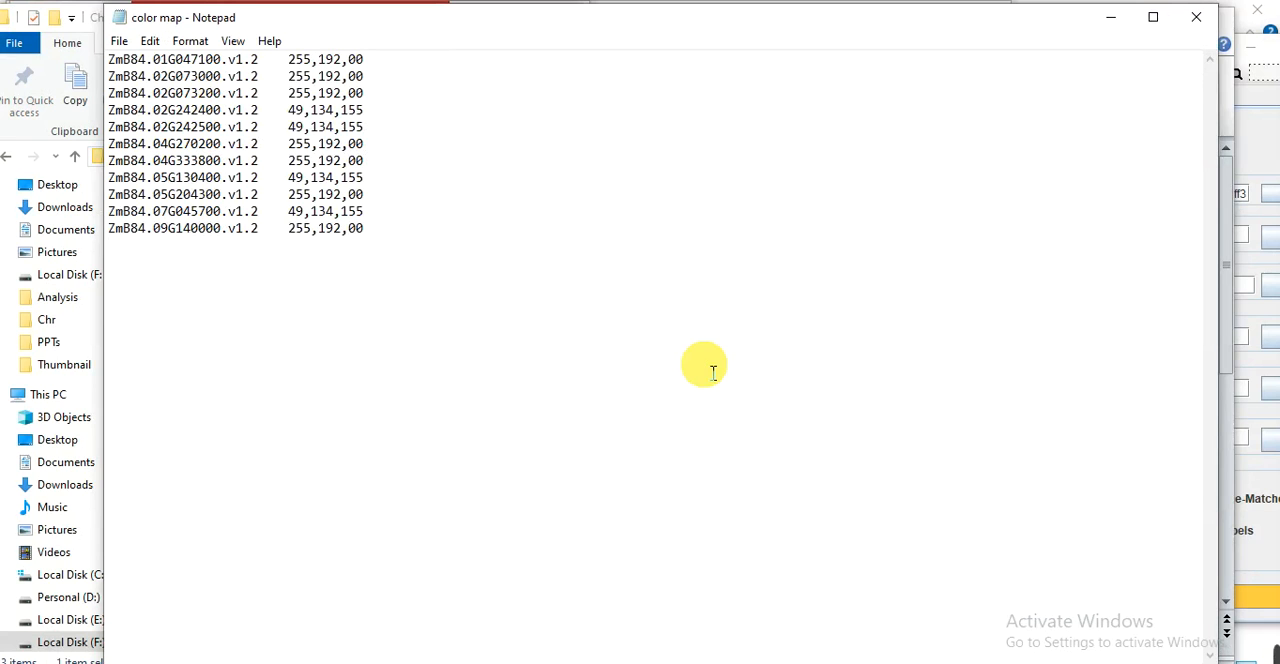
Close the color map file and create a text document named Rename Gene in the Chr folder.
left_click(1197, 20)
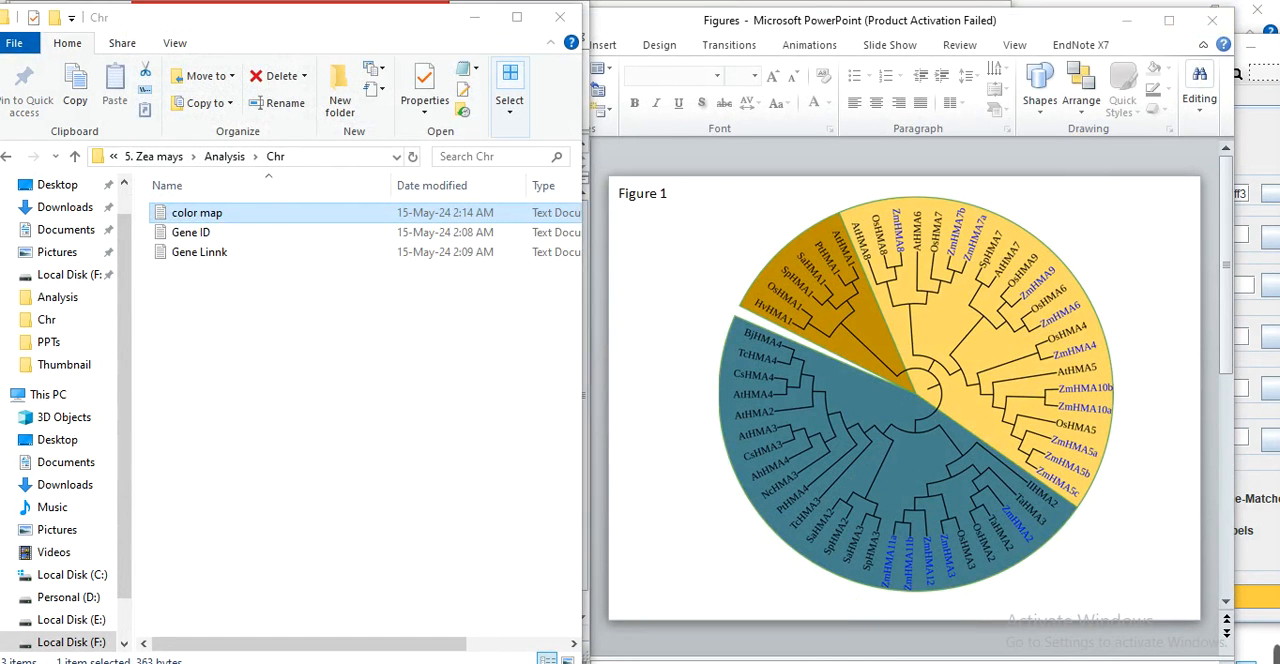
left_click(768, 661)
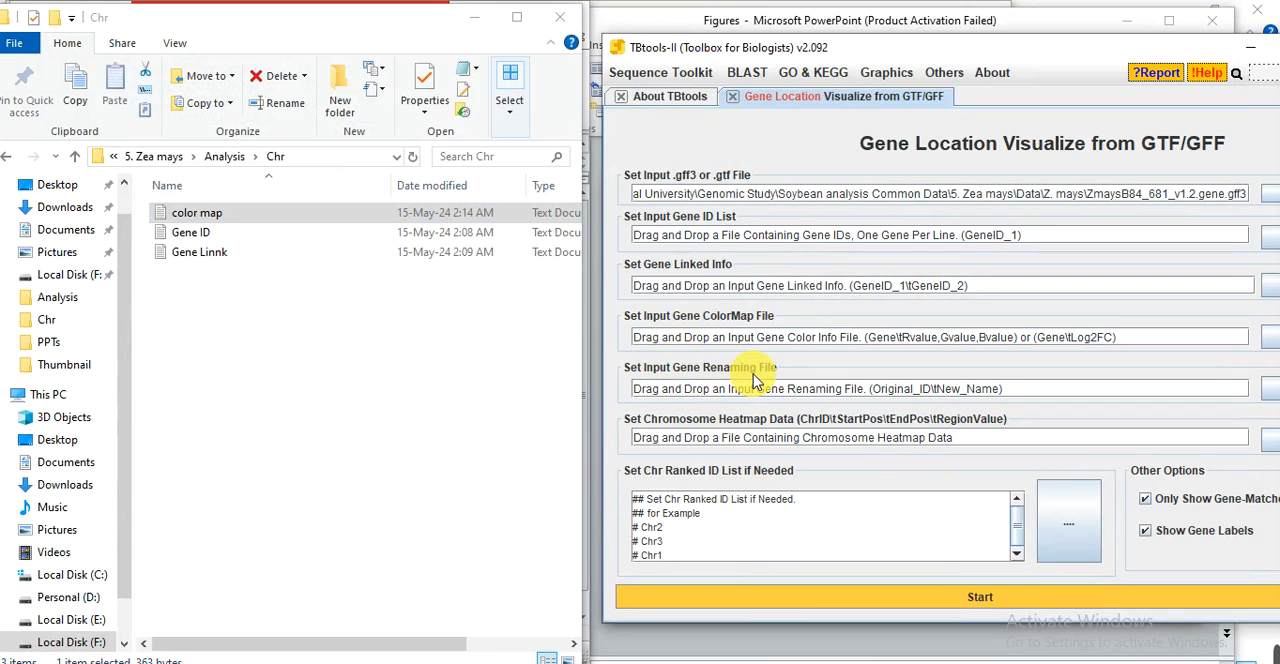
right_click(182, 392)
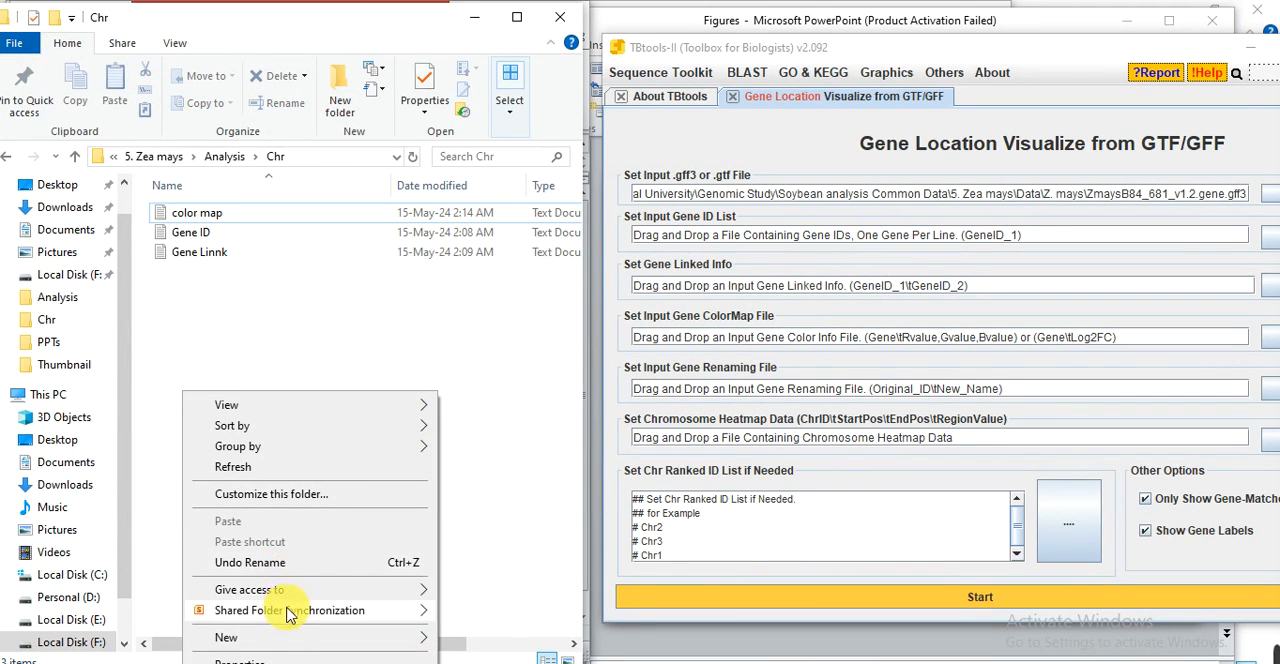
mouse_move(329, 642)
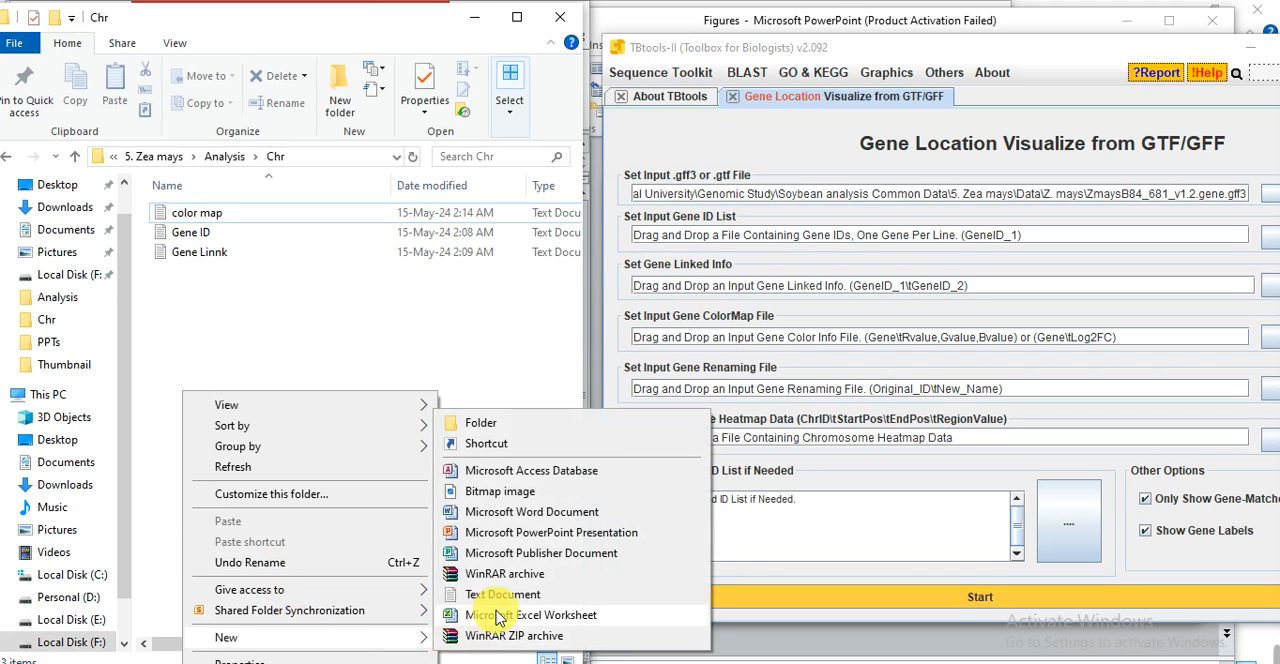
left_click(491, 594)
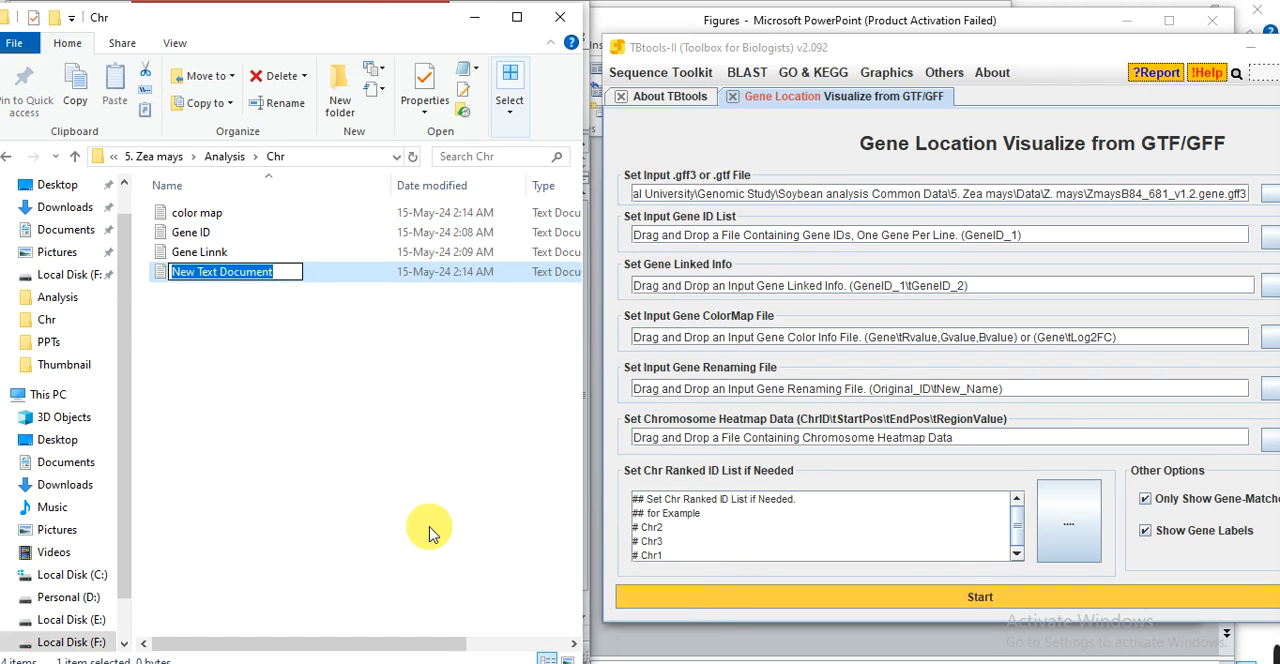
type("Rename")
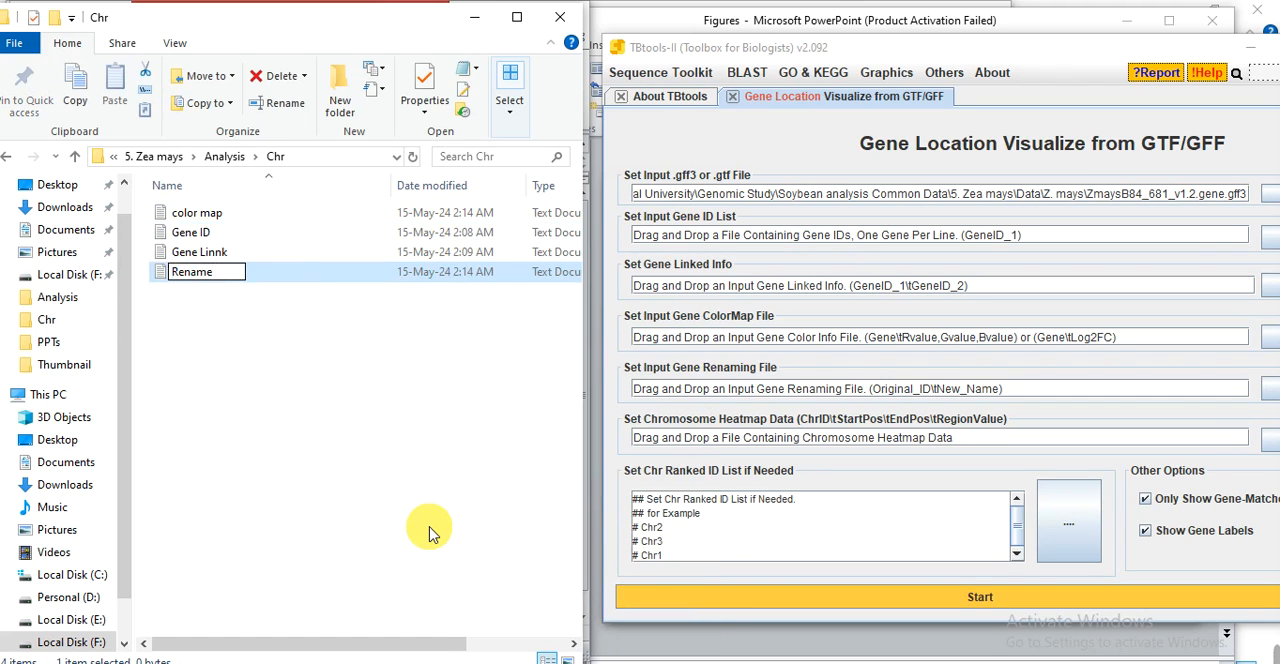
type(" Gene")
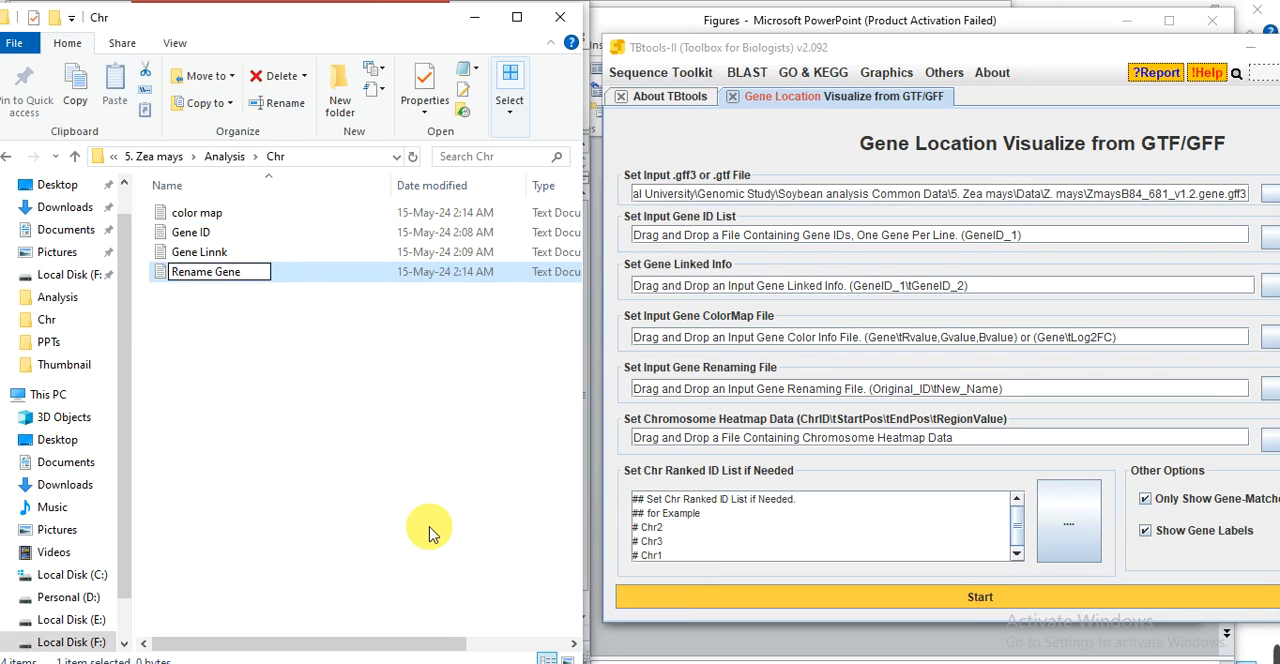
left_click(370, 489)
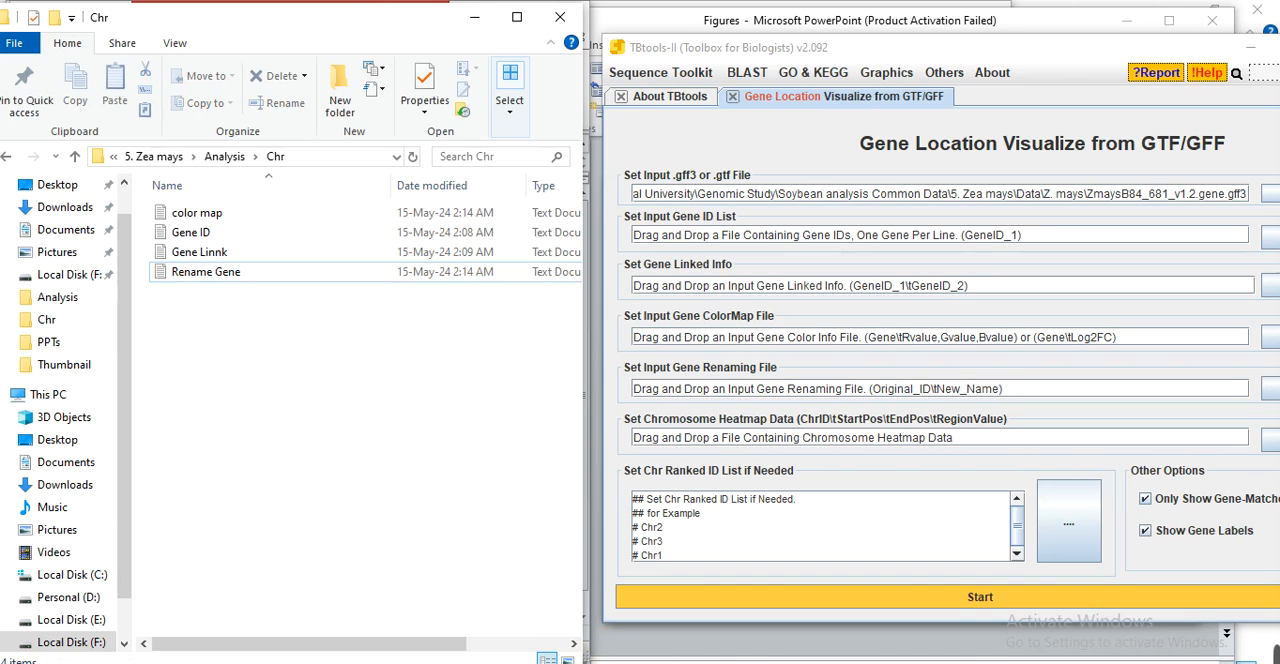
In Sheet2 of the Data workbook in Excel, copy the gene IDs in A1:A11 to the cells starting at A14.
key("alt+Tab")
left_click(400, 463)
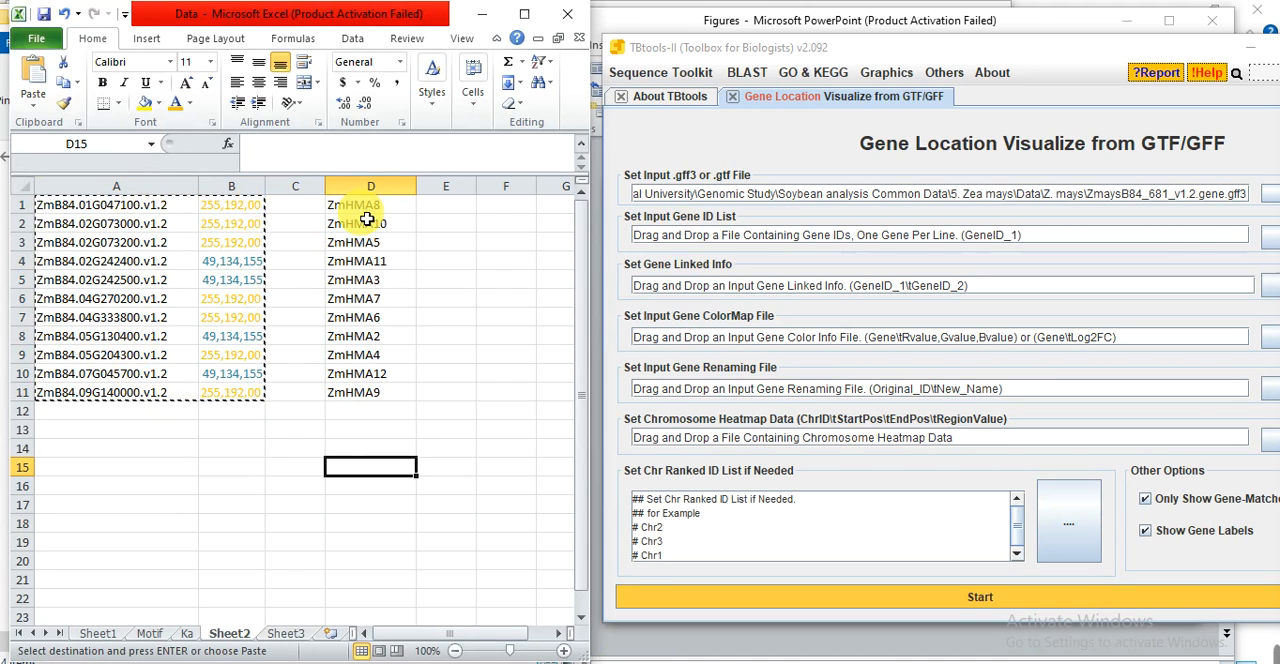
left_click_drag(371, 206, 363, 409)
left_click(288, 484)
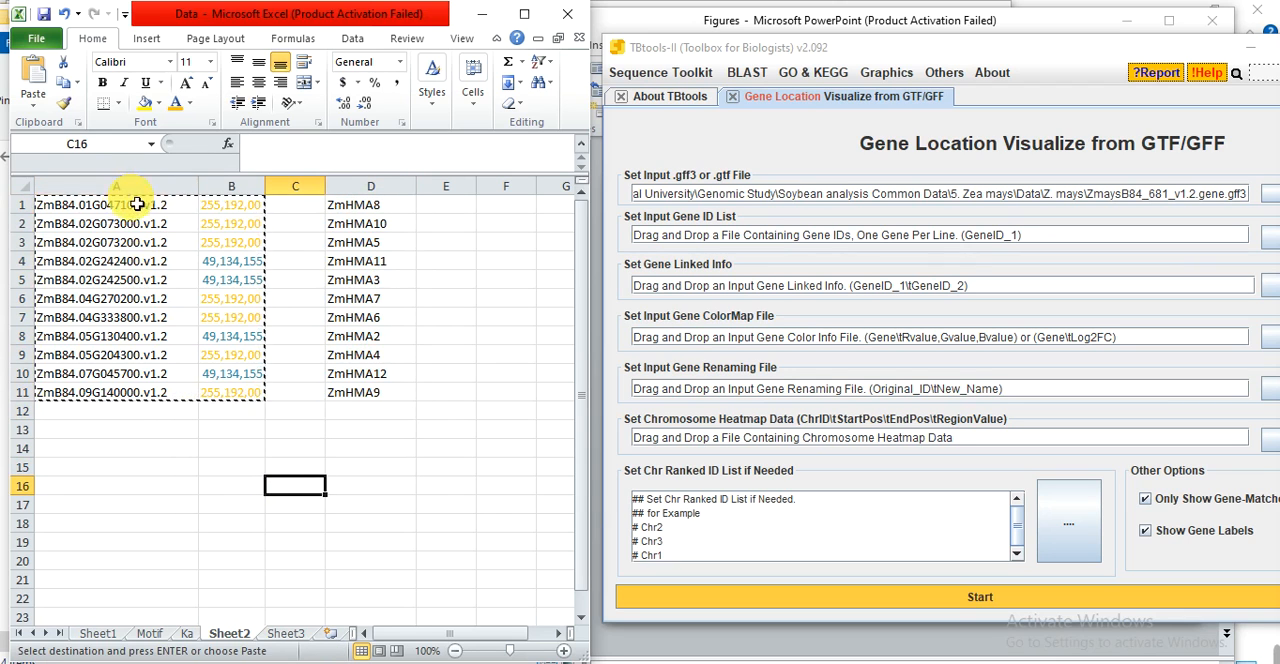
left_click_drag(137, 204, 108, 402)
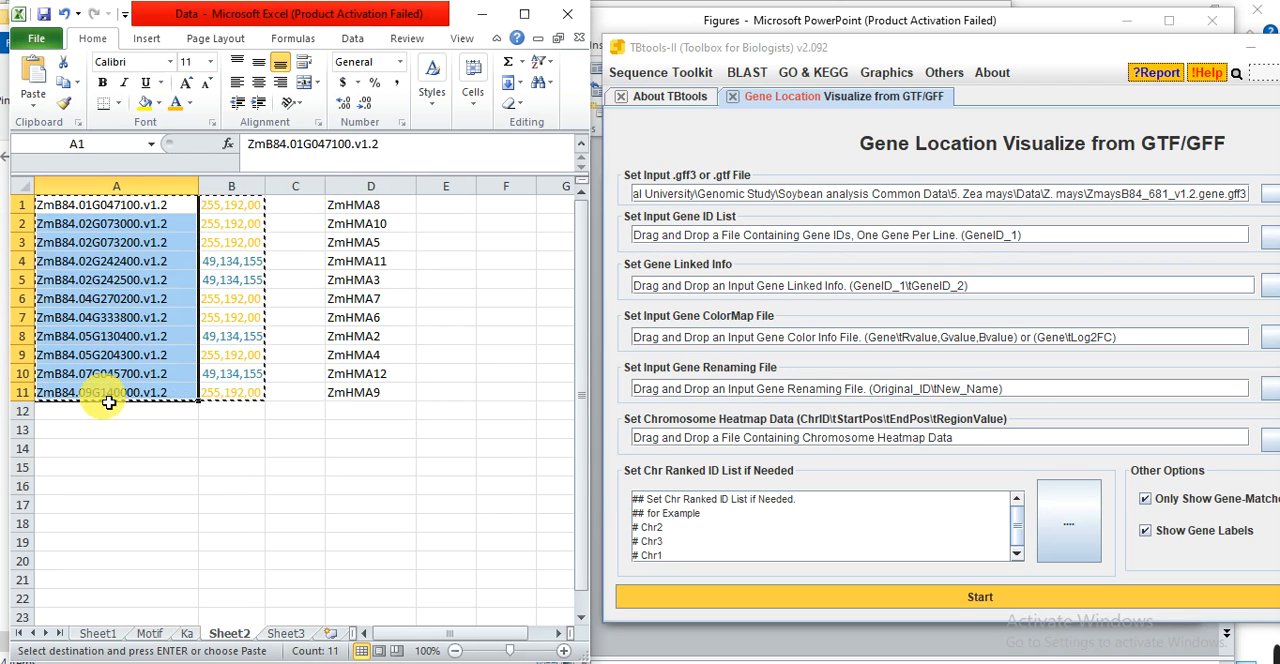
key("ctrl+c")
left_click(118, 448)
key("ctrl+v")
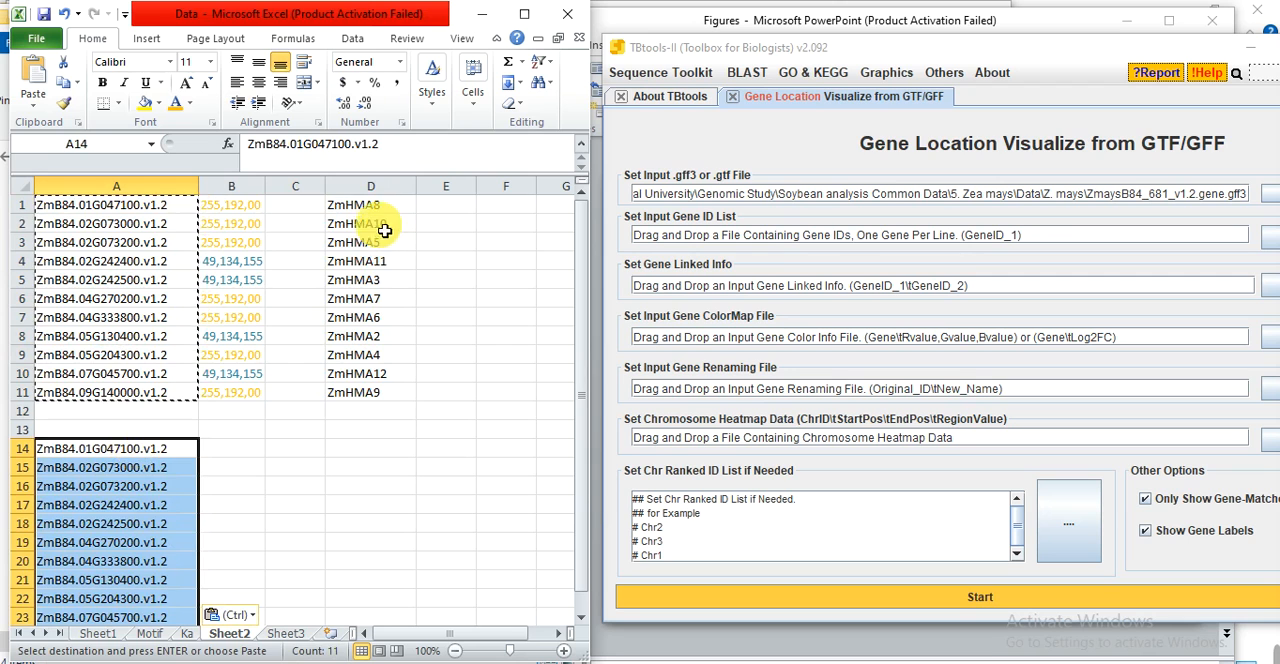
Copy the ZmHMA gene names in D1:D11 to the cells starting at B14, beside the copied gene IDs.
left_click_drag(366, 206, 368, 395)
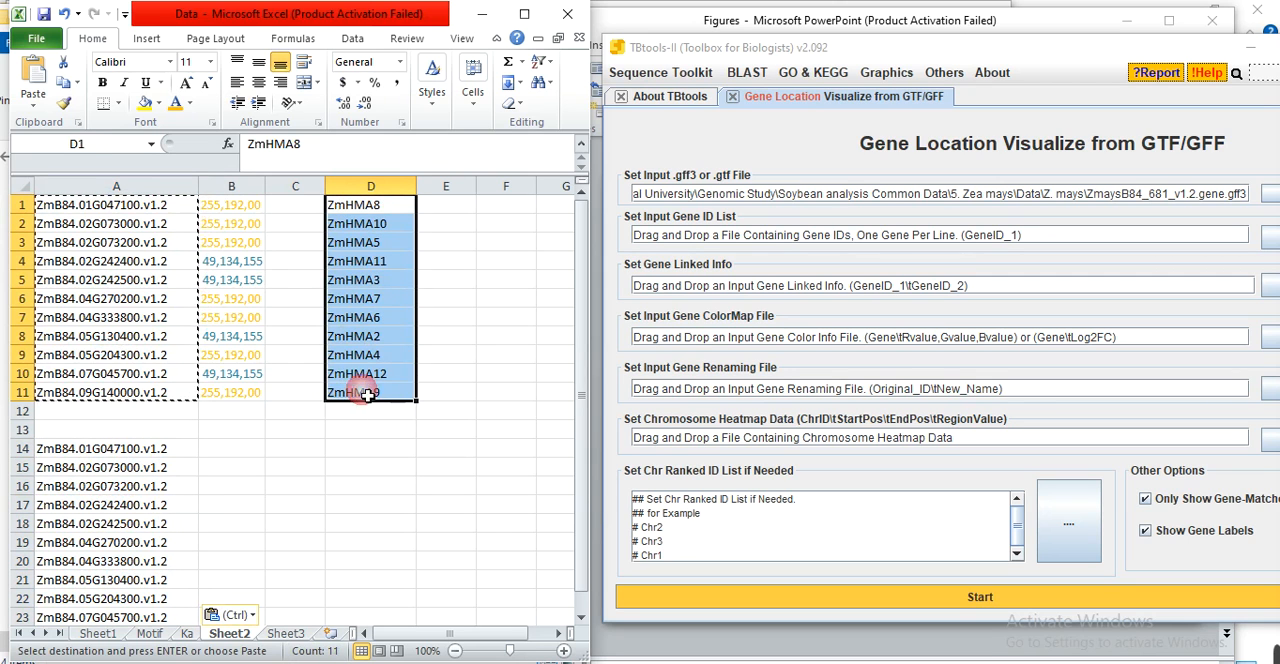
key("ctrl+c")
left_click(240, 452)
key("ctrl+v")
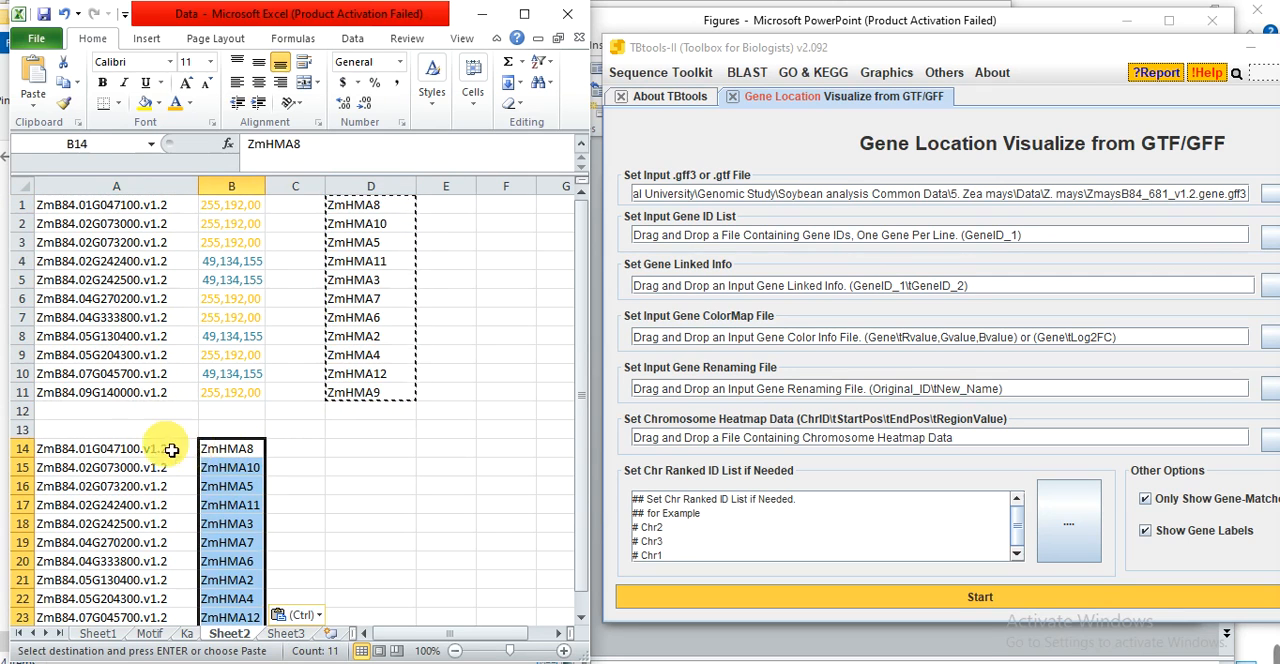
Copy the gene IDs and ZmHMA names in A14:B24 into the Rename Gene text file in the Chr folder and close it.
left_click_drag(172, 451, 205, 598)
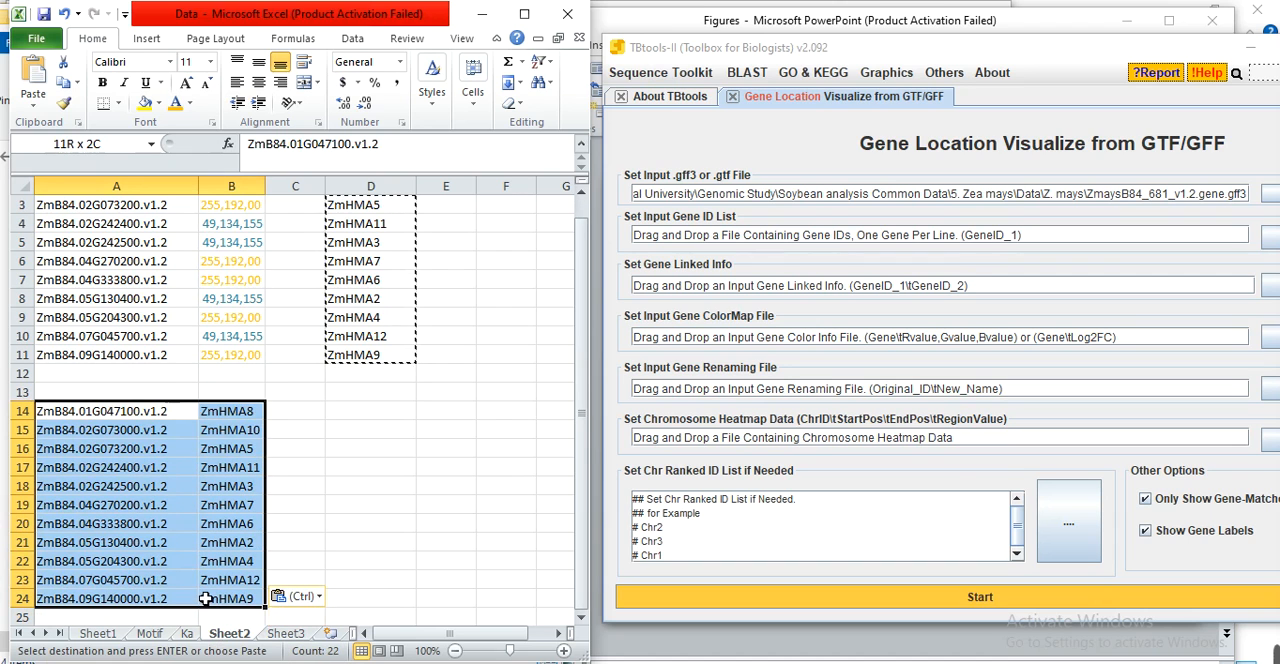
key("ctrl+c")
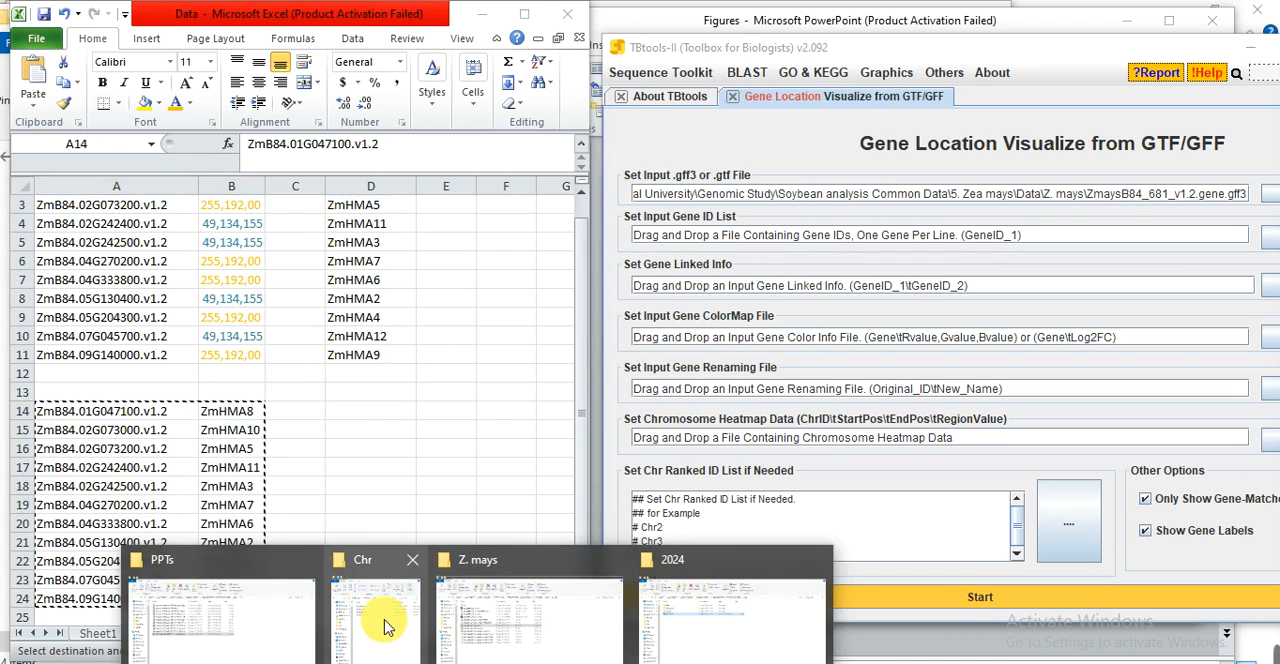
left_click(386, 622)
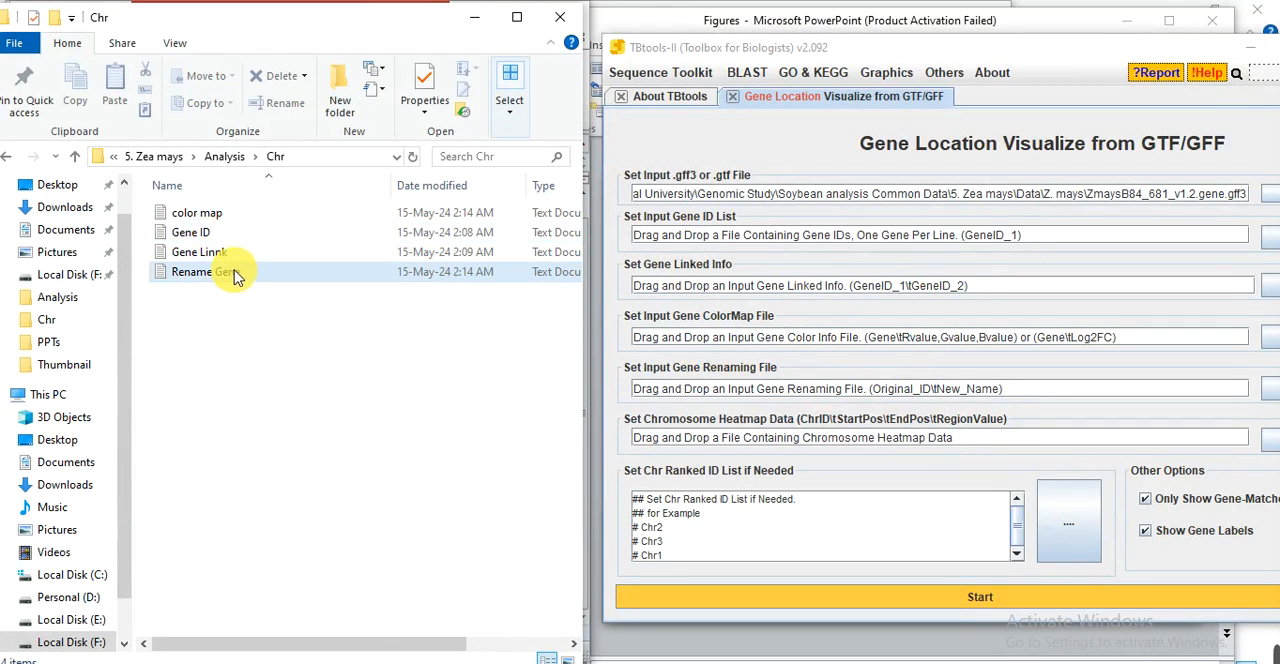
double_click(243, 280)
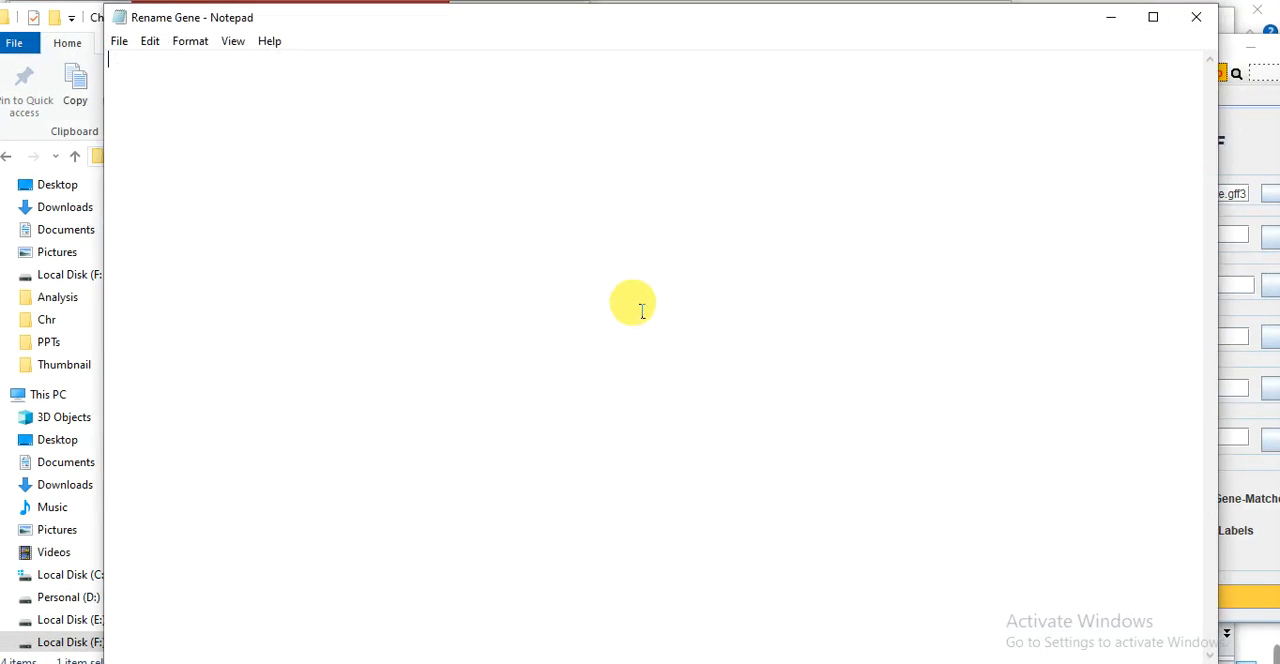
left_click(668, 306)
key("ctrl+v")
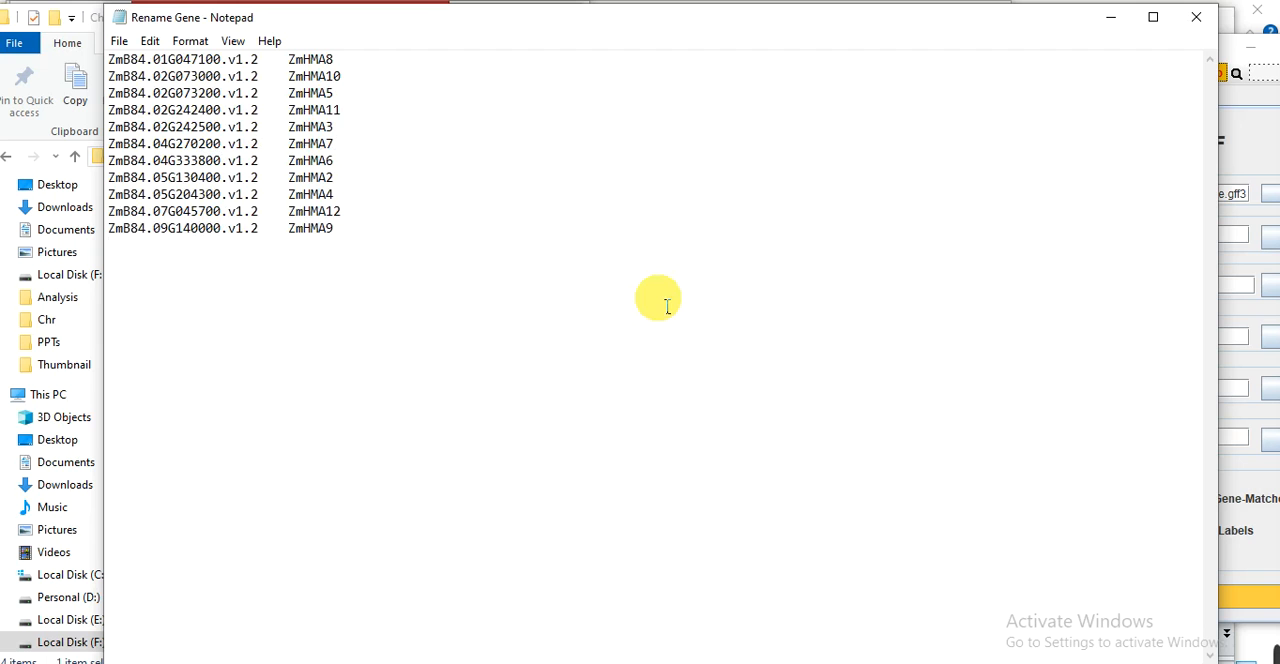
left_click(1195, 18)
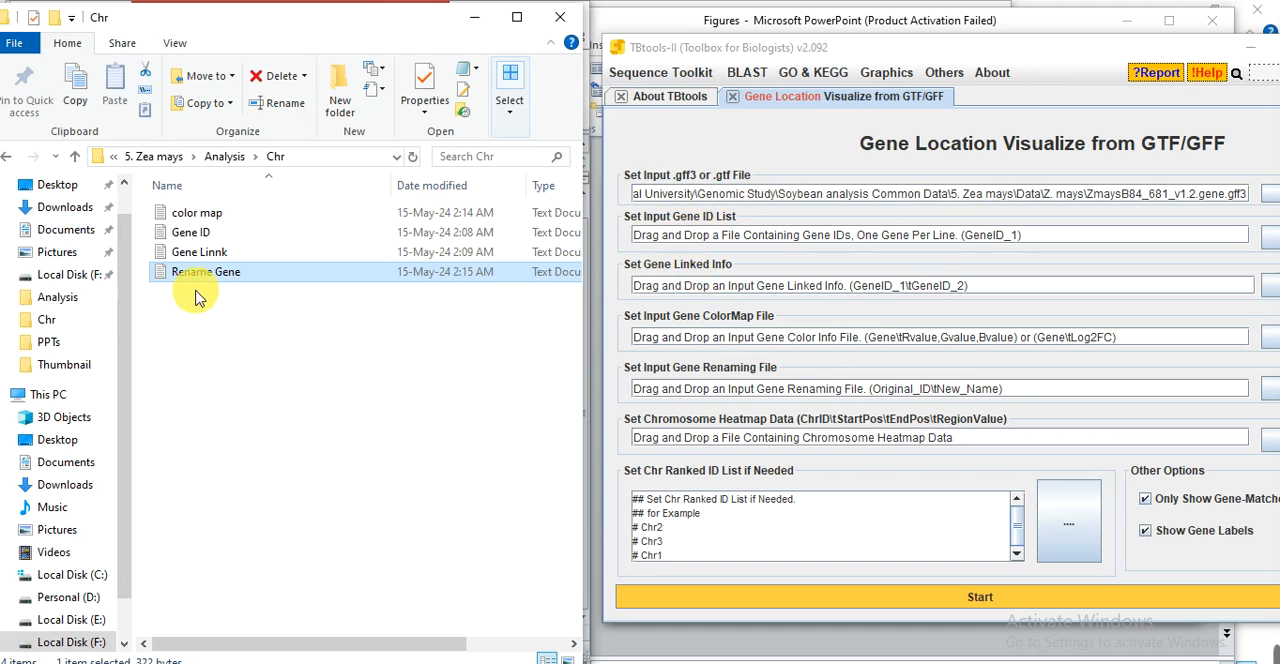
Load Gene ID.txt as the gene ID list and Gene Linnk.txt as the gene linked info in TBtools-II.
left_click_drag(190, 232, 758, 248)
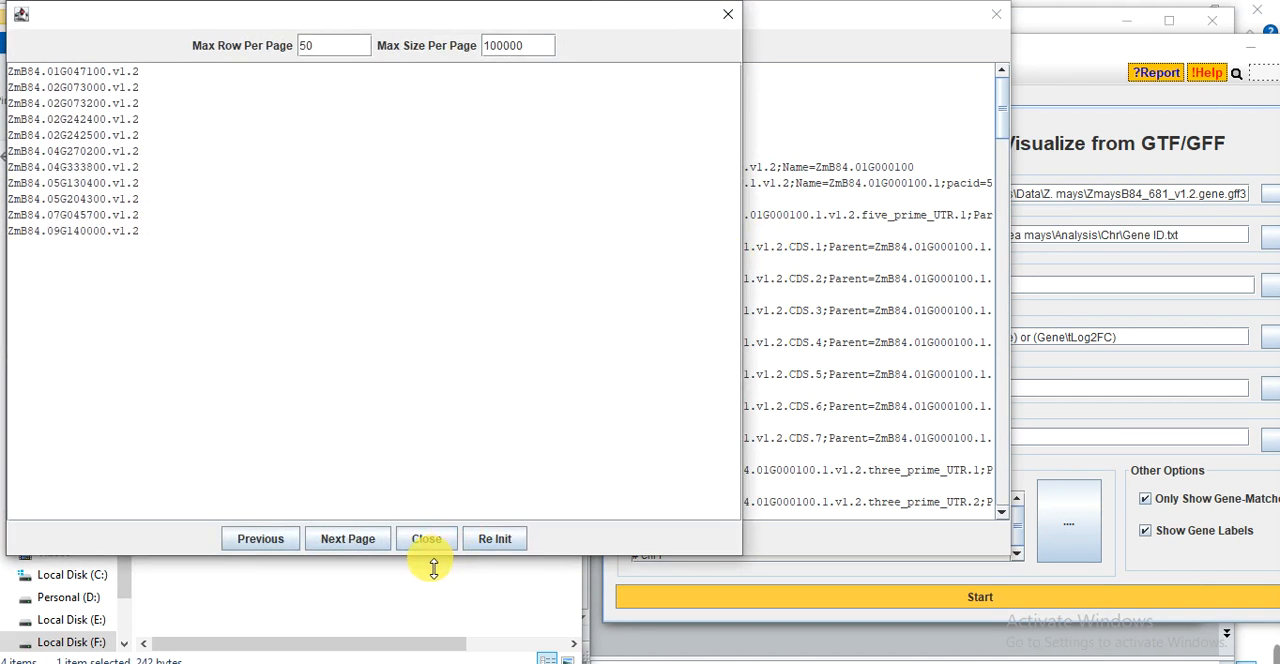
left_click(428, 540)
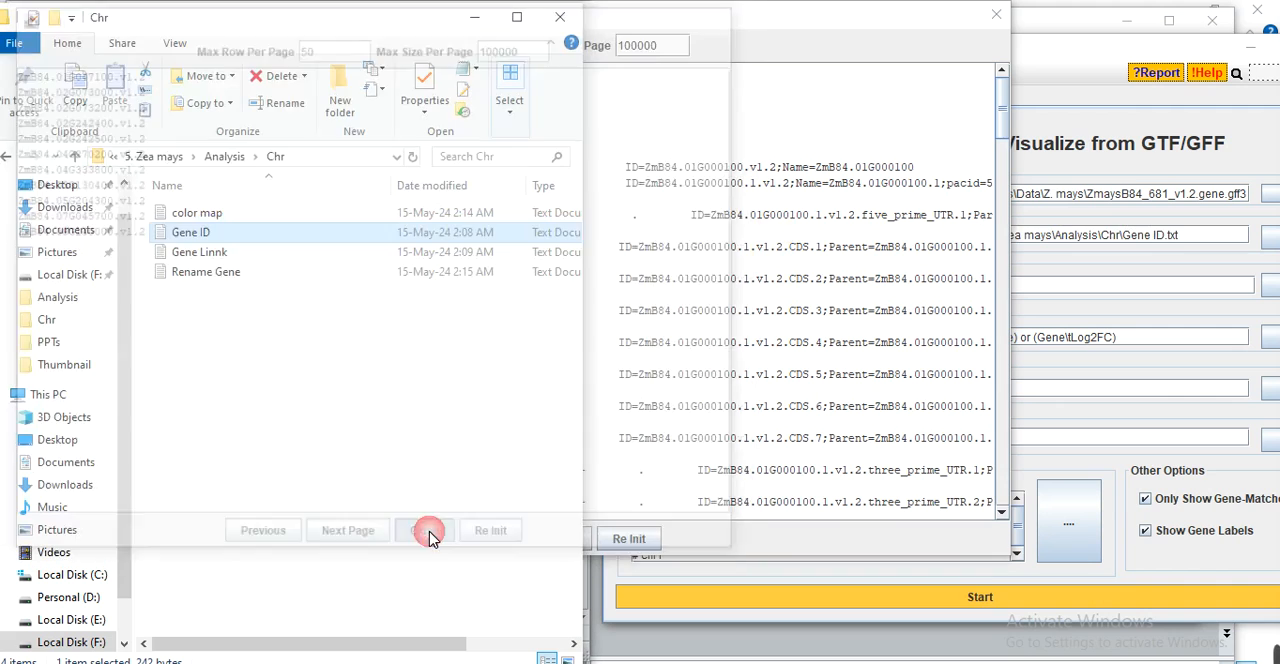
left_click(592, 549)
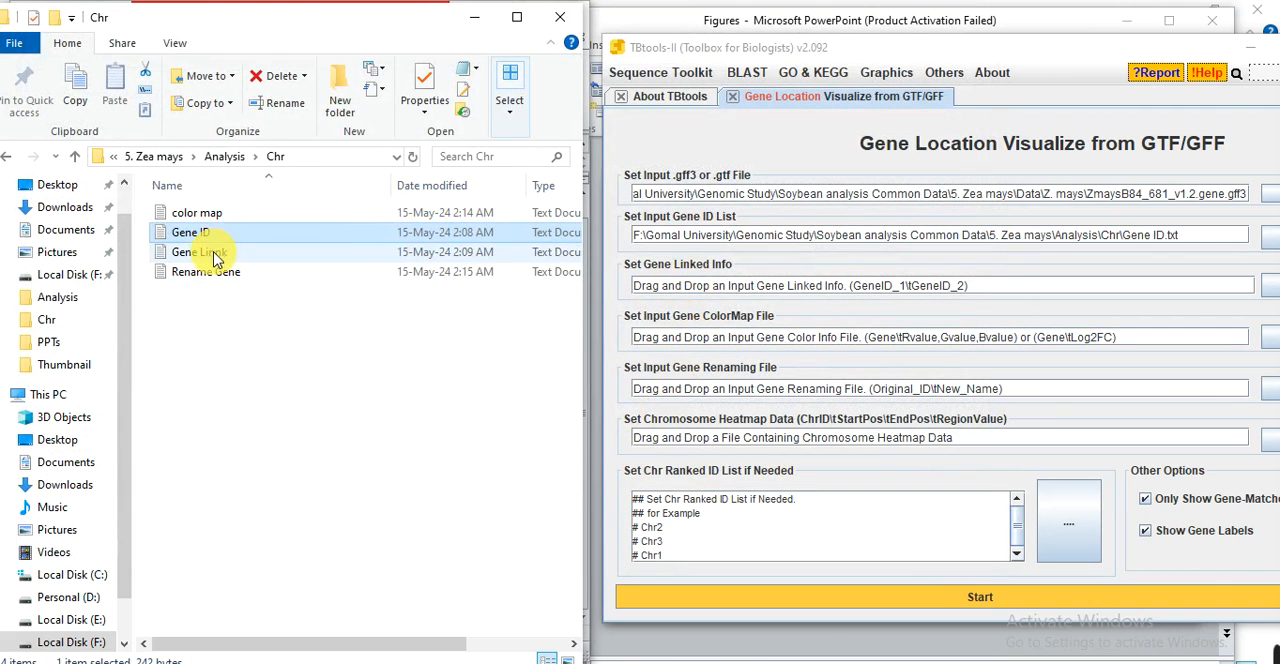
left_click(192, 252)
left_click_drag(337, 272, 705, 285)
left_click(426, 541)
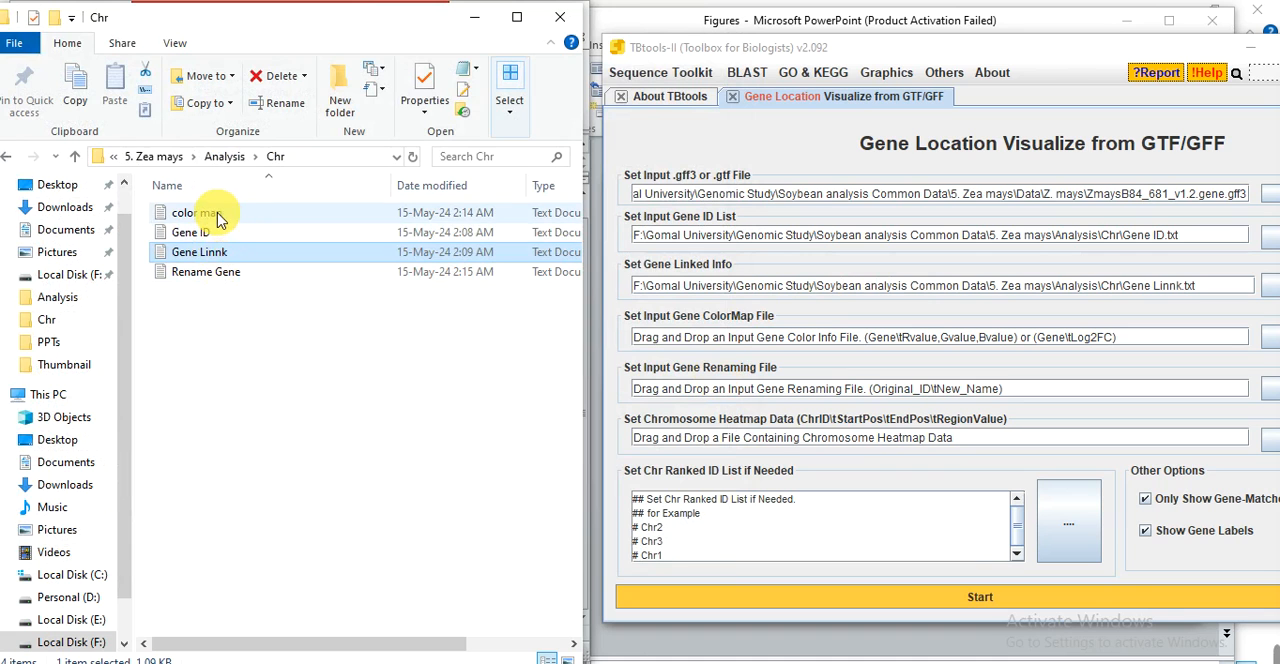
Load color map.txt as the gene ColorMap file and Rename Gene.txt as the gene renaming file.
left_click_drag(207, 212, 835, 340)
left_click(428, 541)
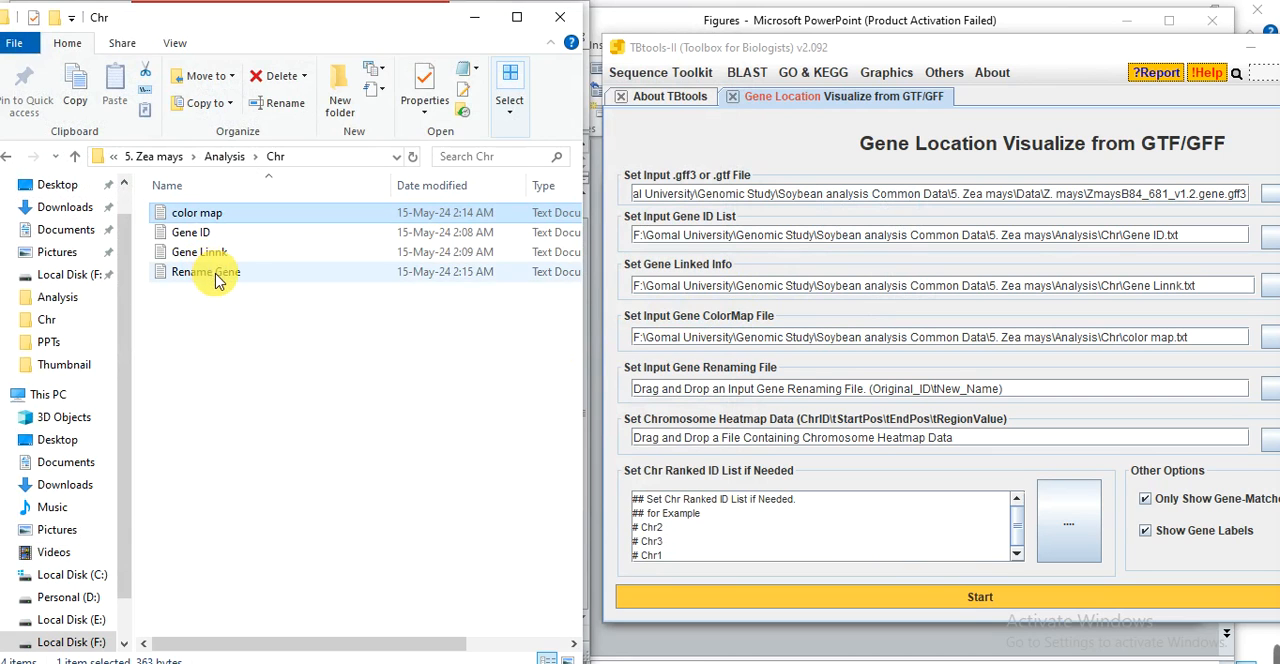
left_click_drag(217, 280, 823, 385)
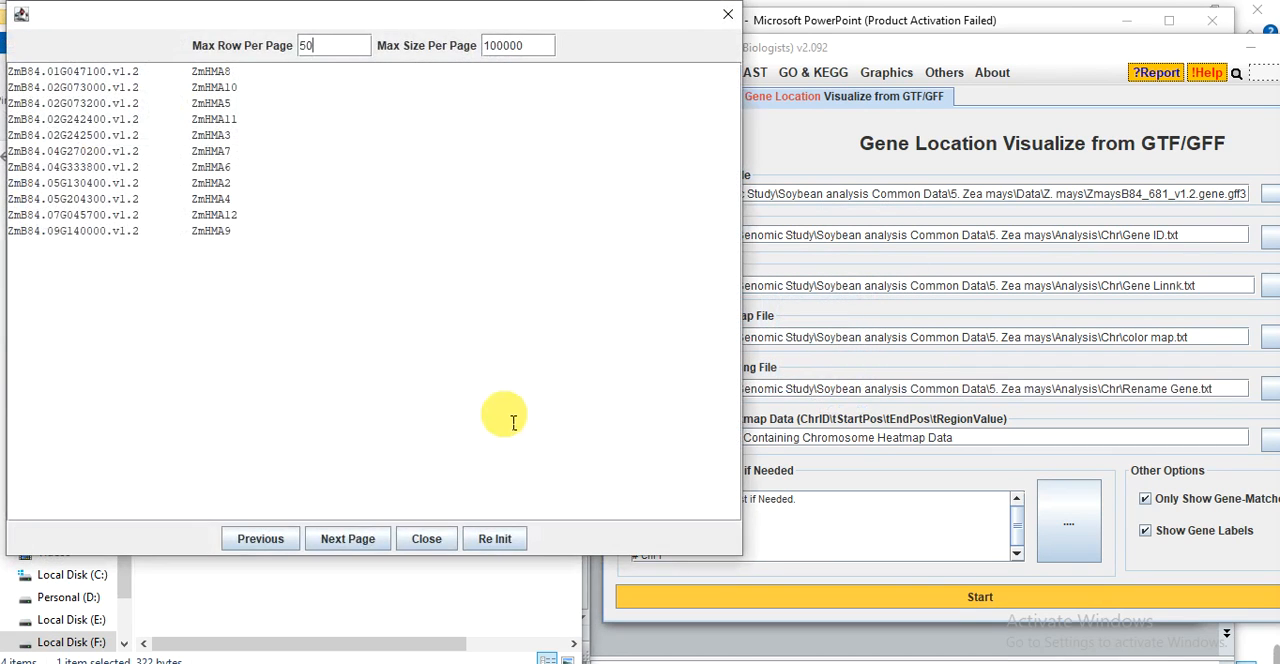
left_click(428, 543)
Generate the gene location map from the loaded files and set its graph width to 1200.
left_click(1015, 598)
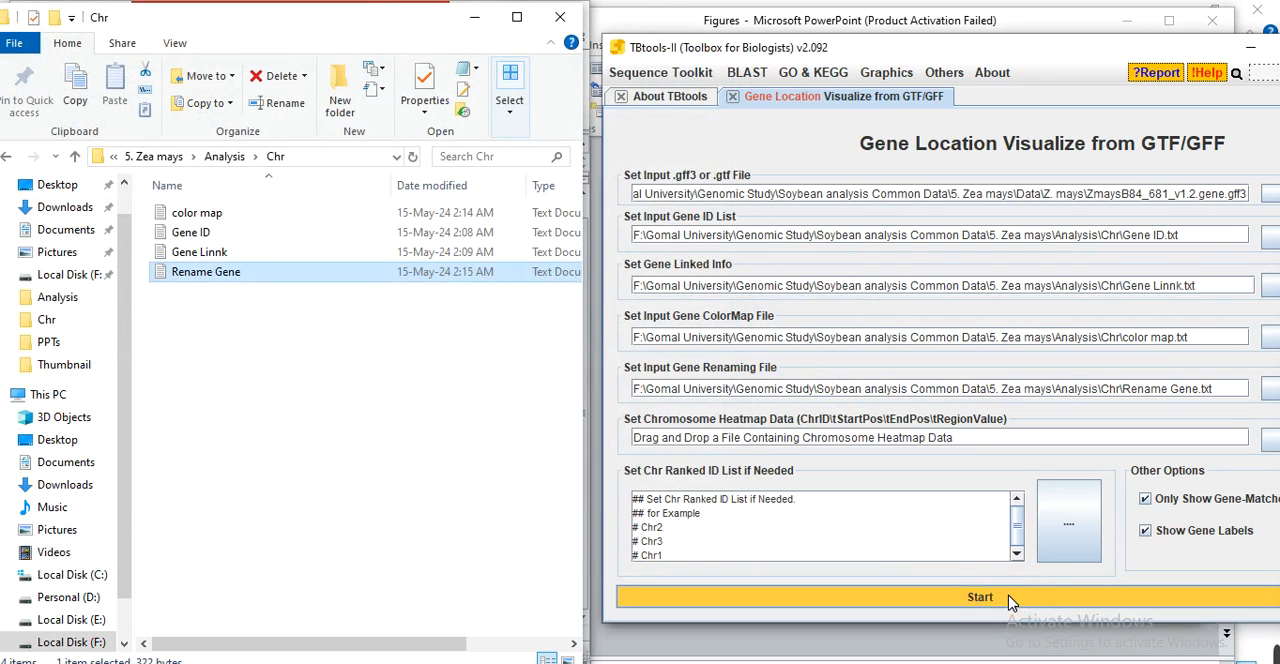
left_click(1010, 599)
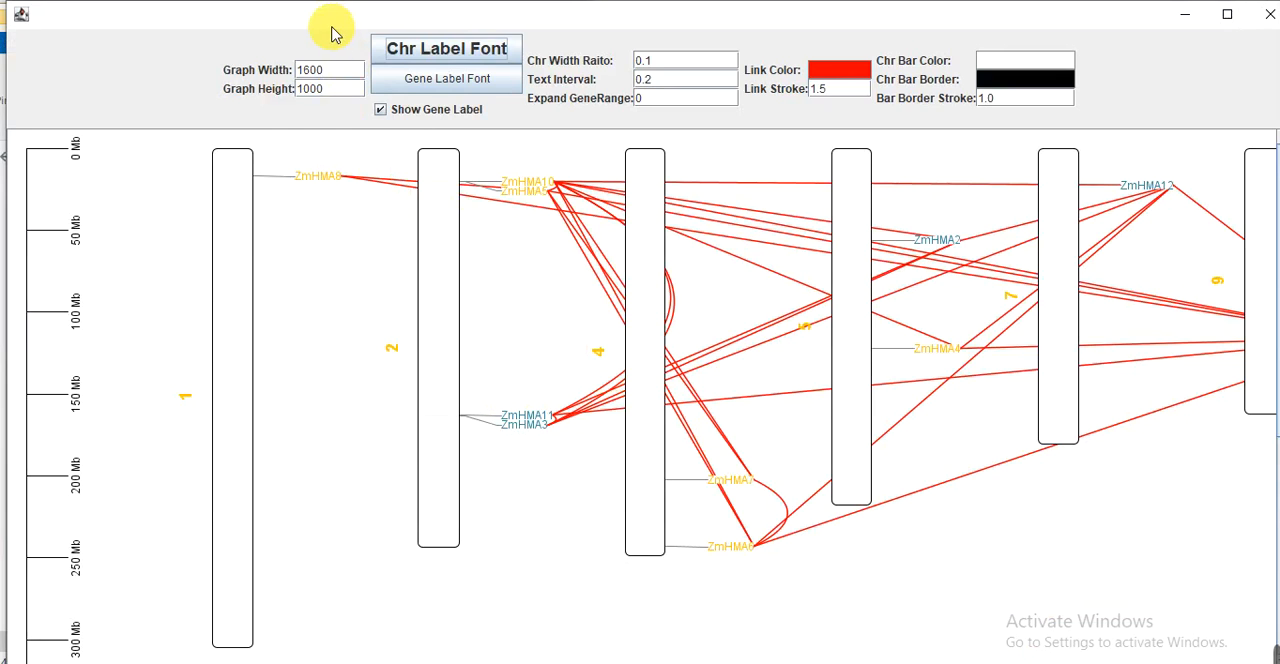
double_click(641, 33)
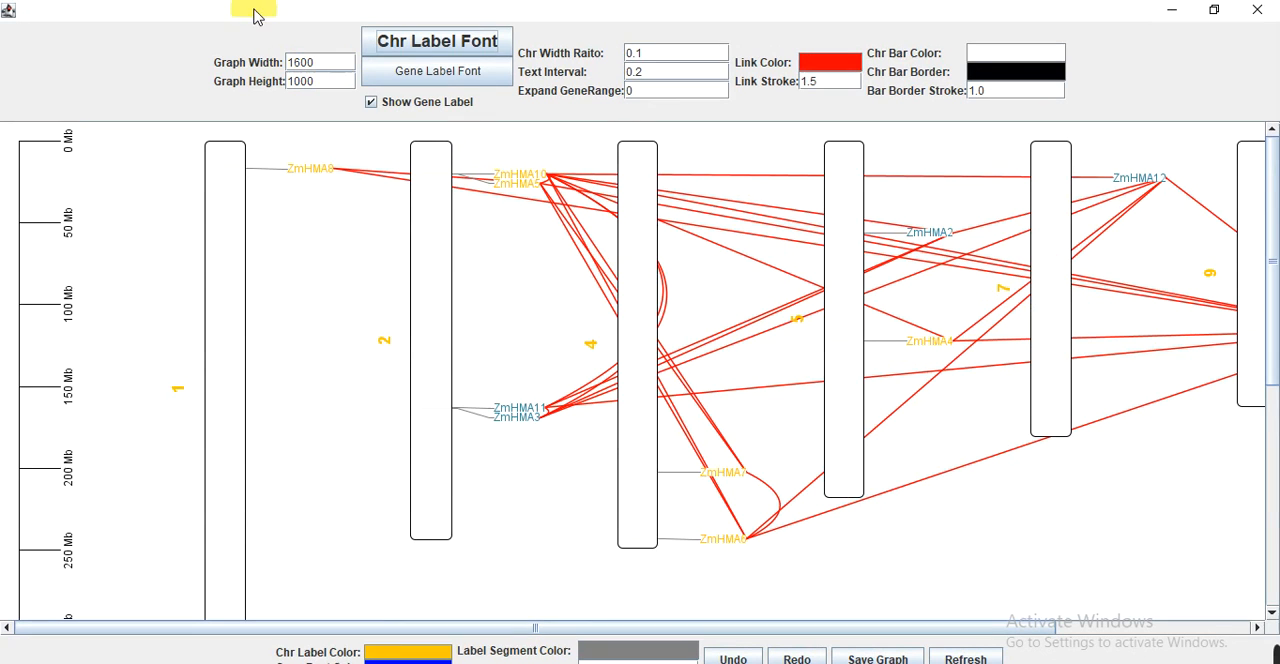
left_click(331, 64)
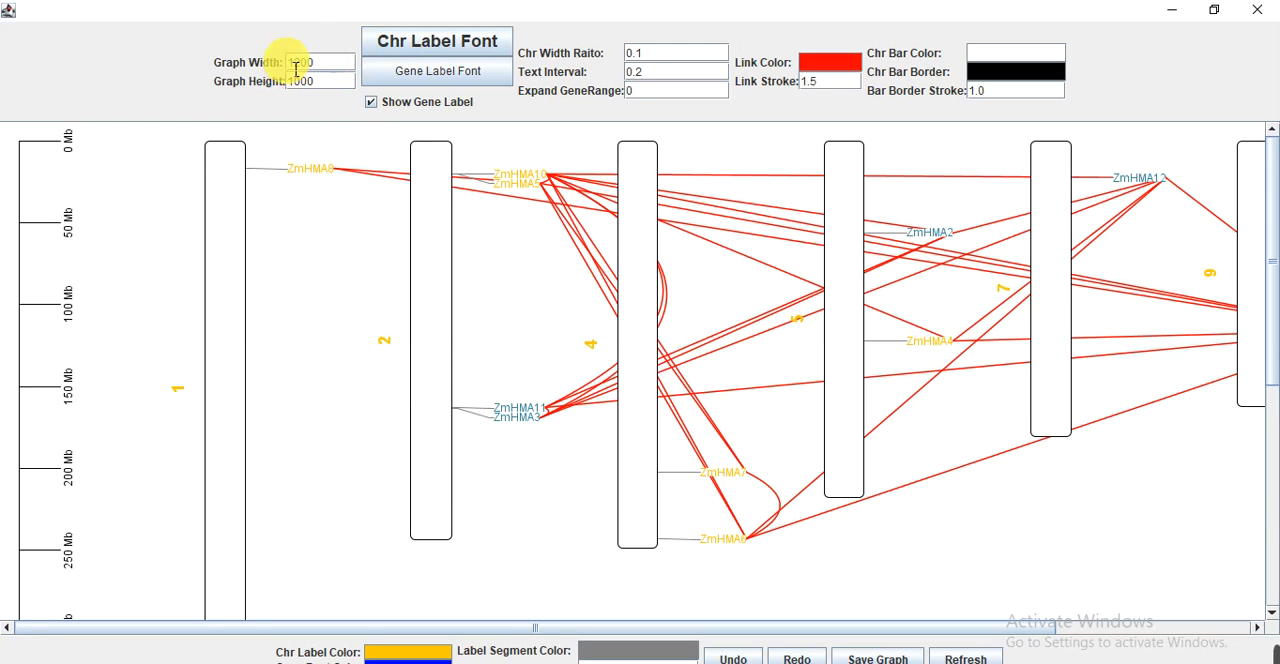
key("Return")
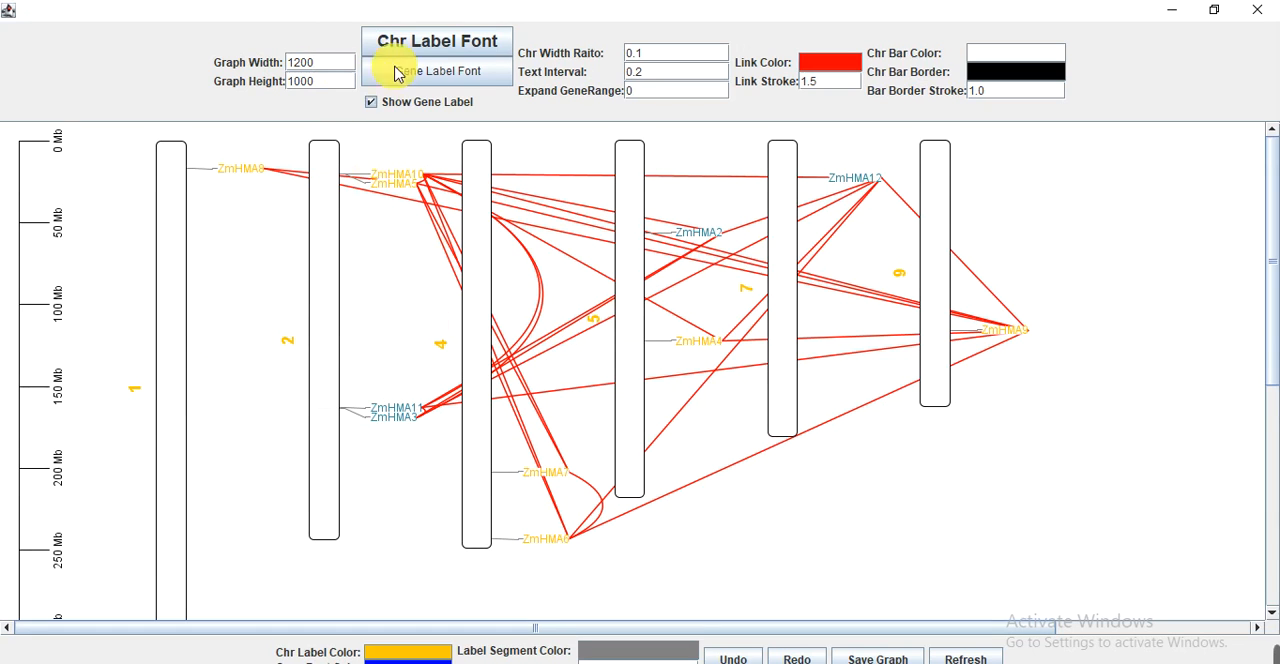
Set the chromosome label font to Times New Roman, keeping it bold at size 18.
left_click(447, 50)
left_click(174, 112)
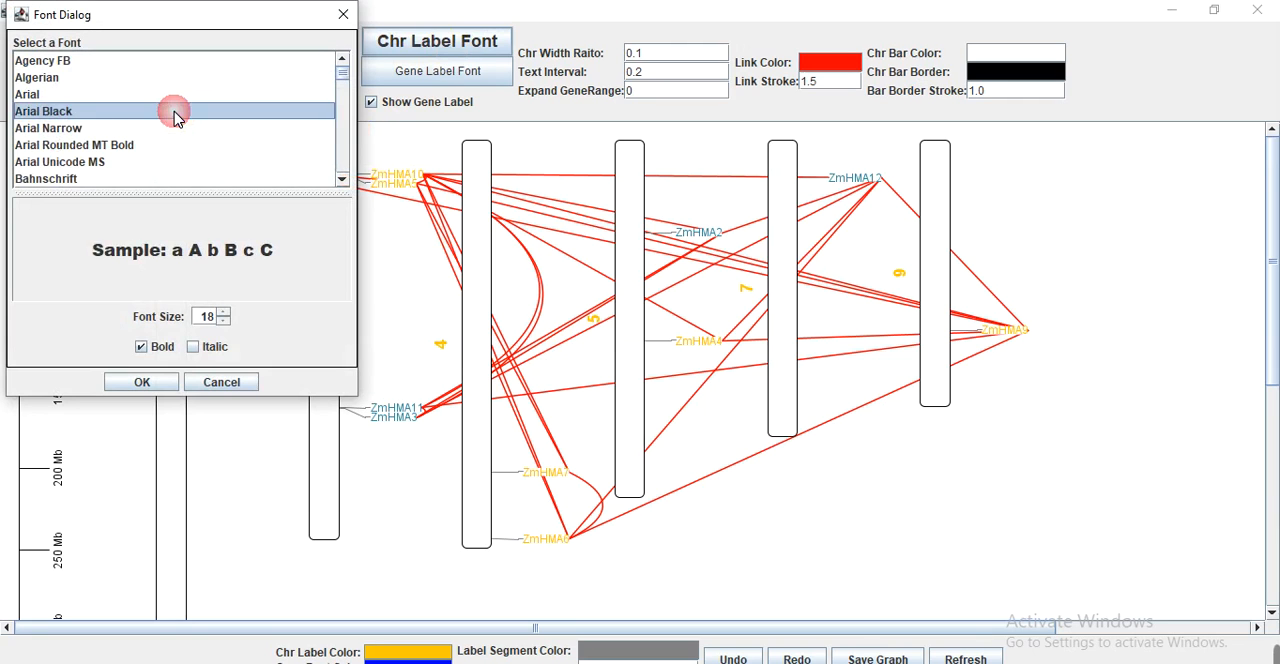
type("ti")
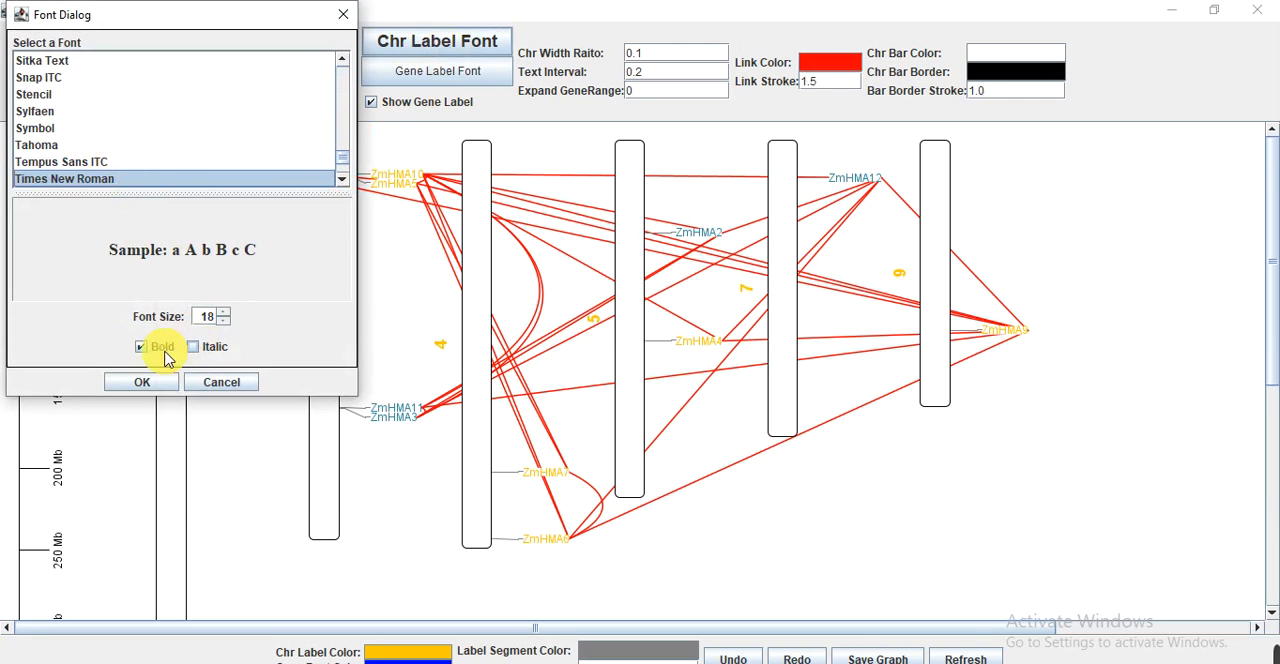
left_click(141, 382)
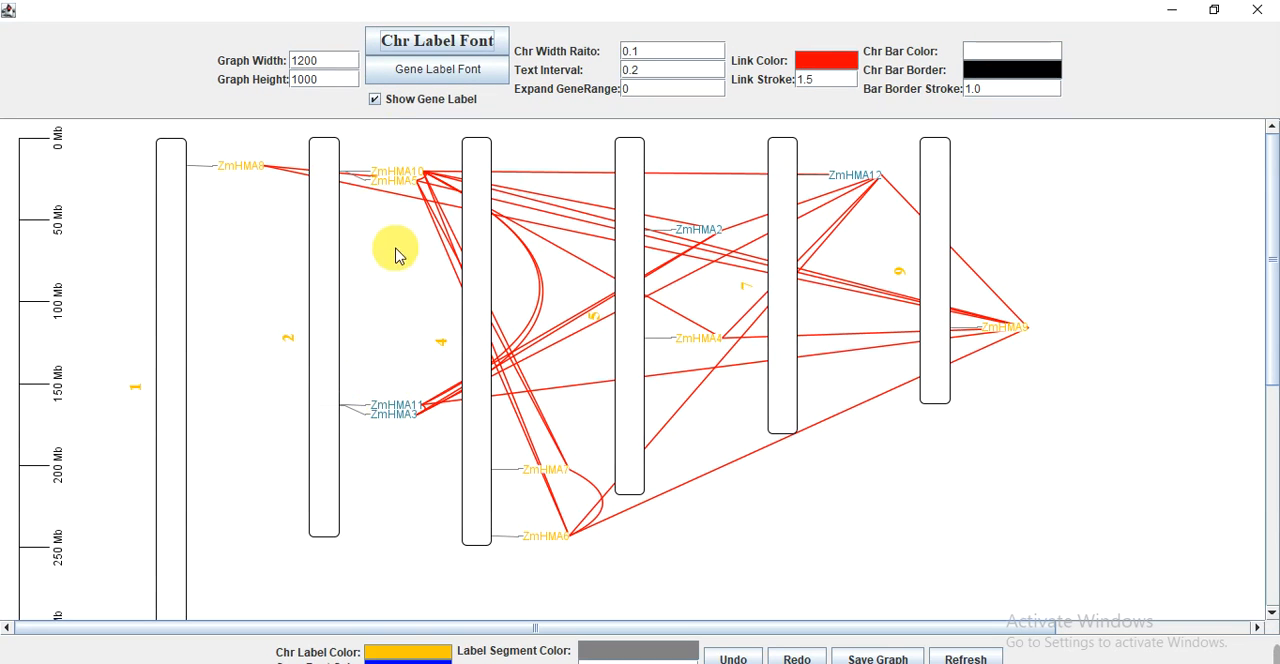
Choose Times New Roman for the gene label font and make it bold at size 14.
left_click(447, 77)
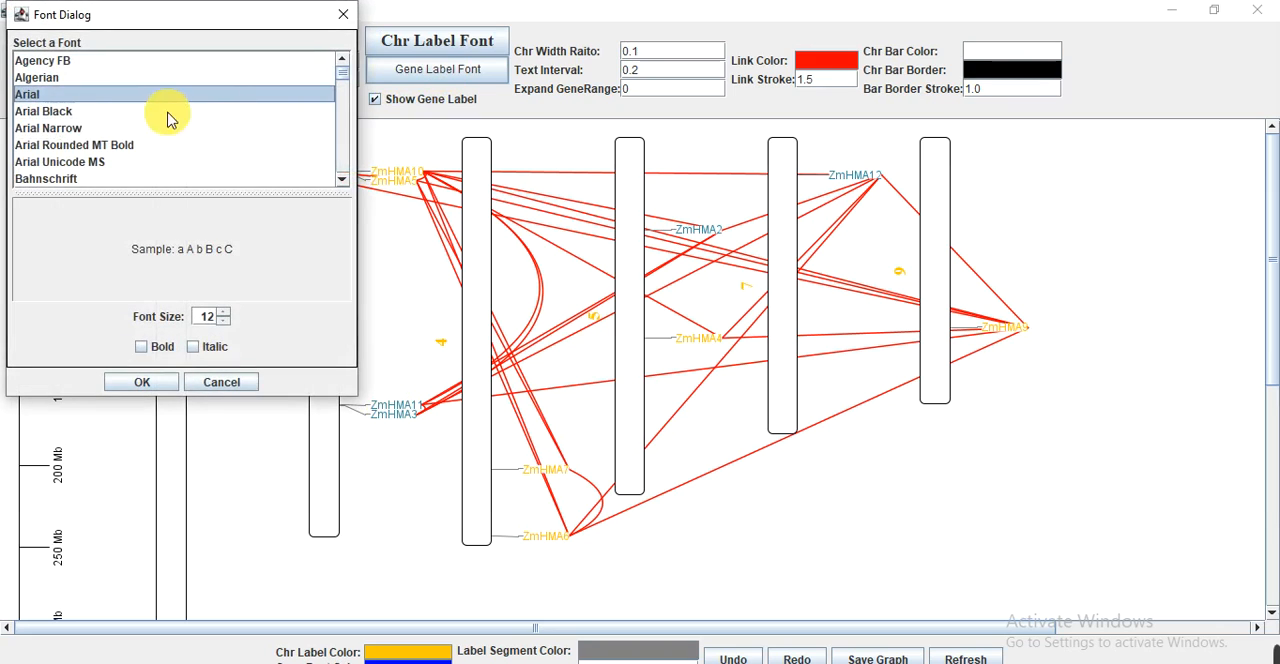
type("ti")
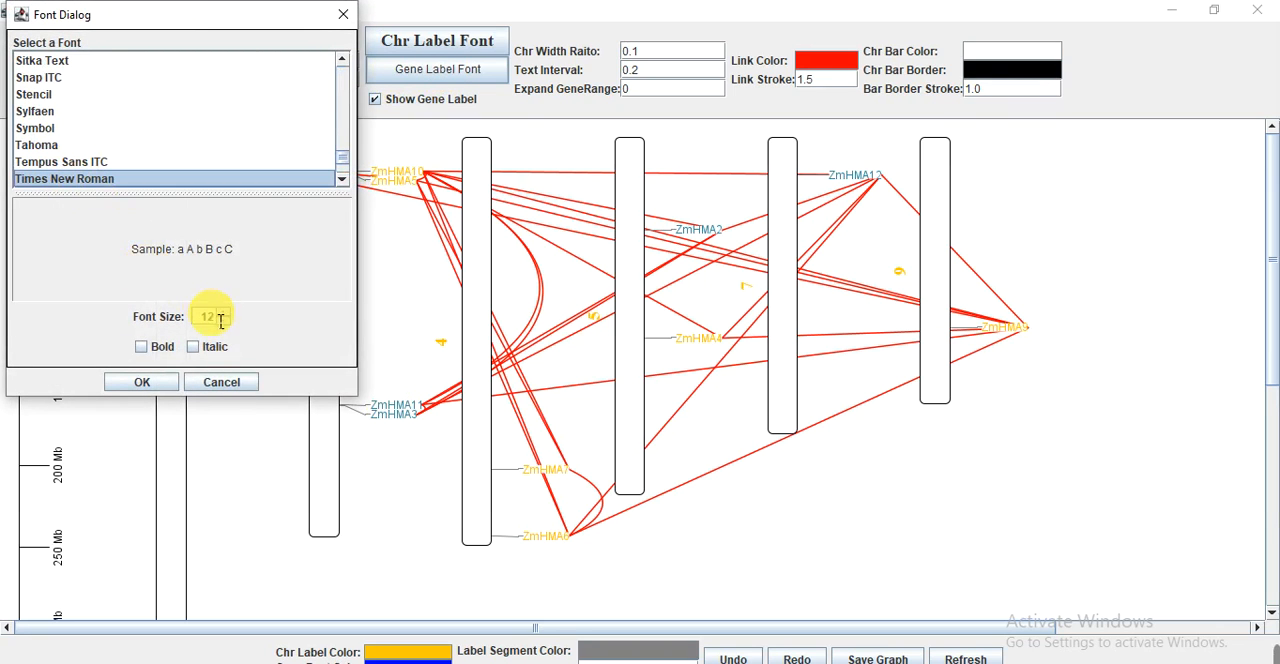
left_click(225, 316)
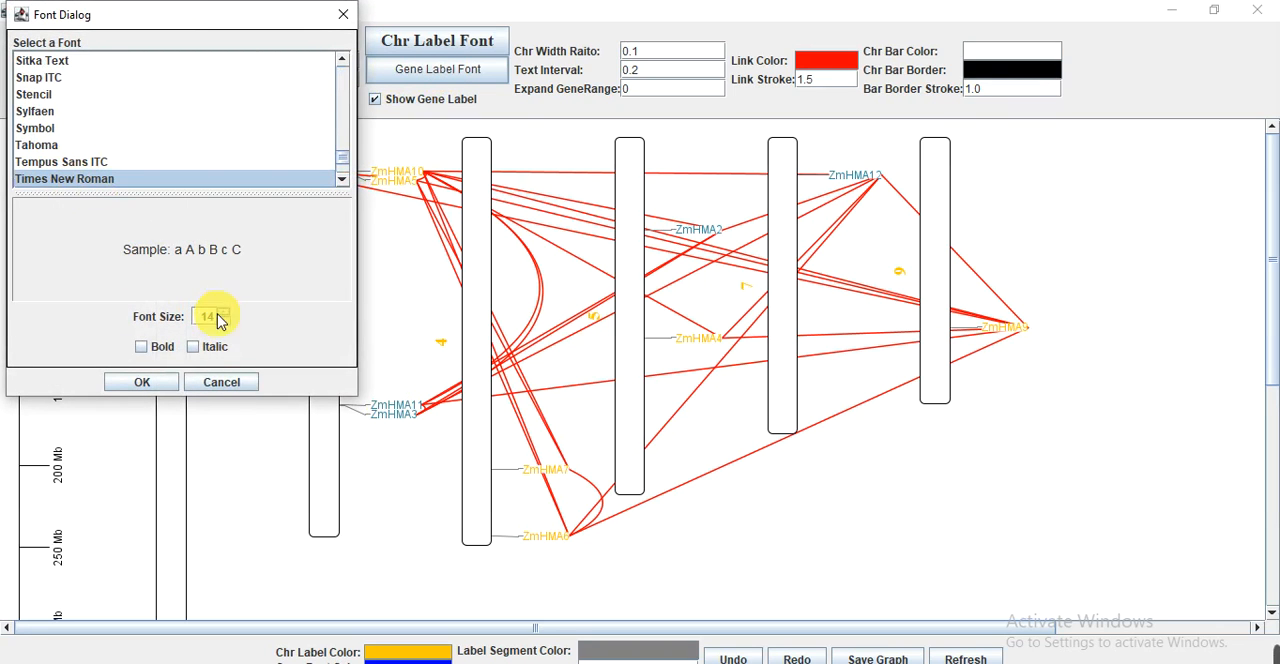
left_click(143, 347)
left_click(143, 382)
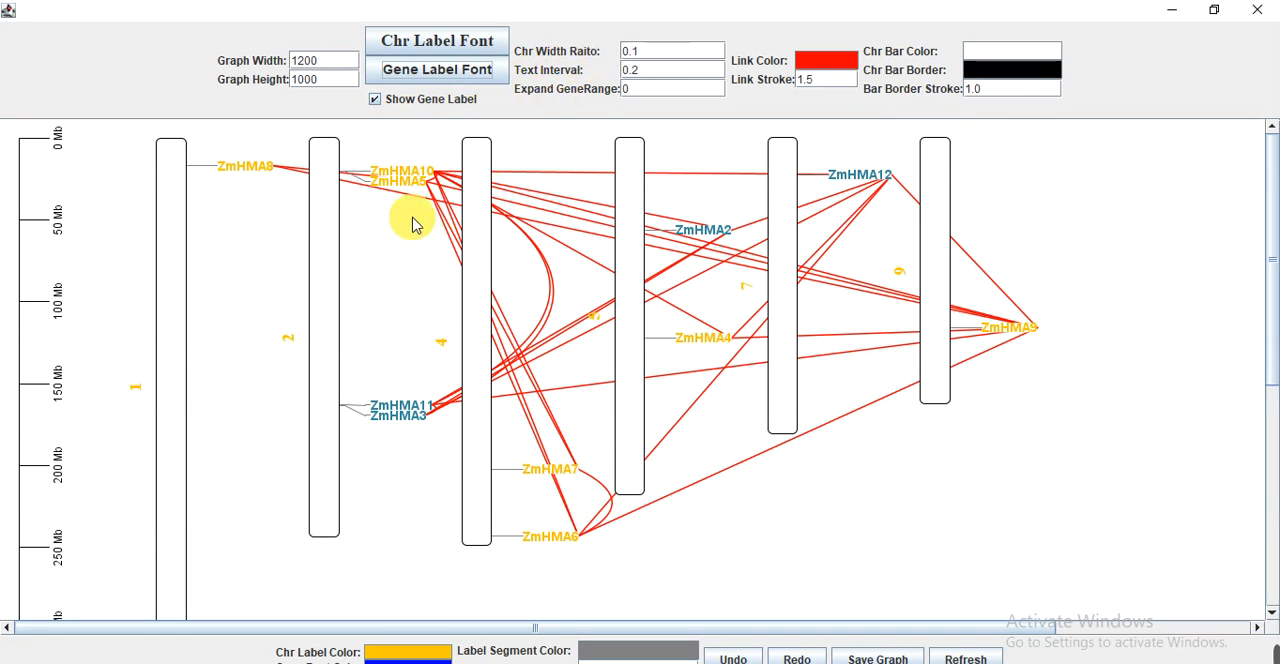
Try different chromosome width ratios on the map and settle on 0.05.
left_click(659, 55)
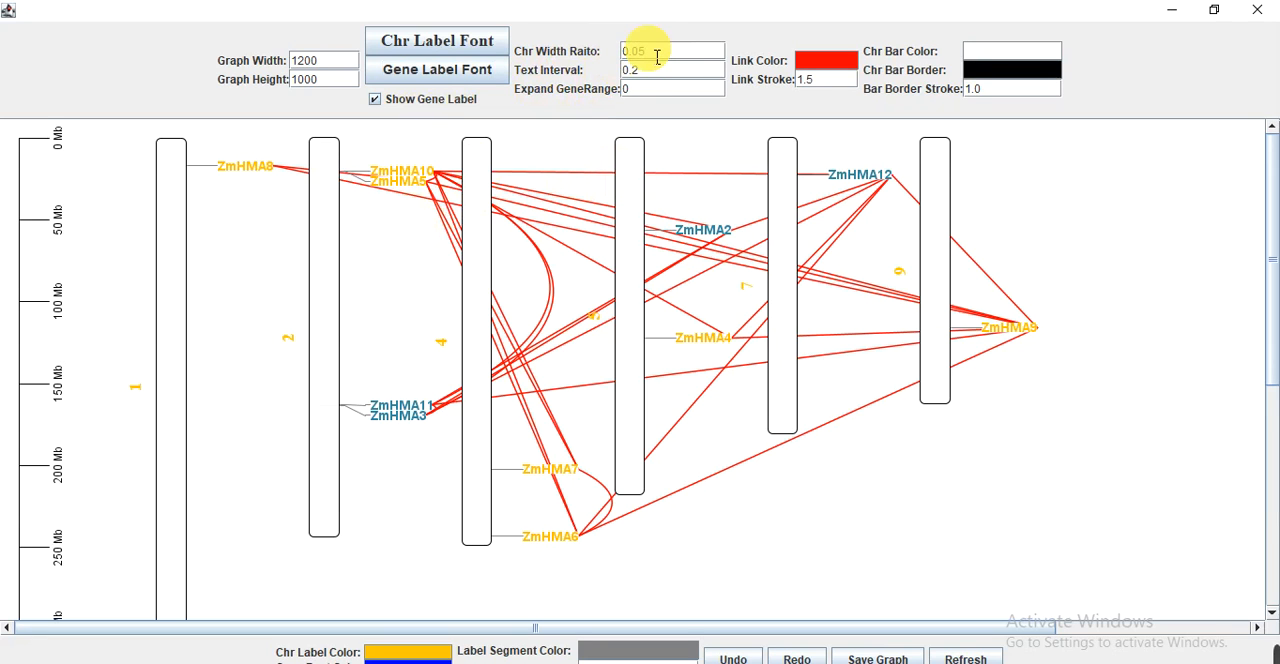
key("Return")
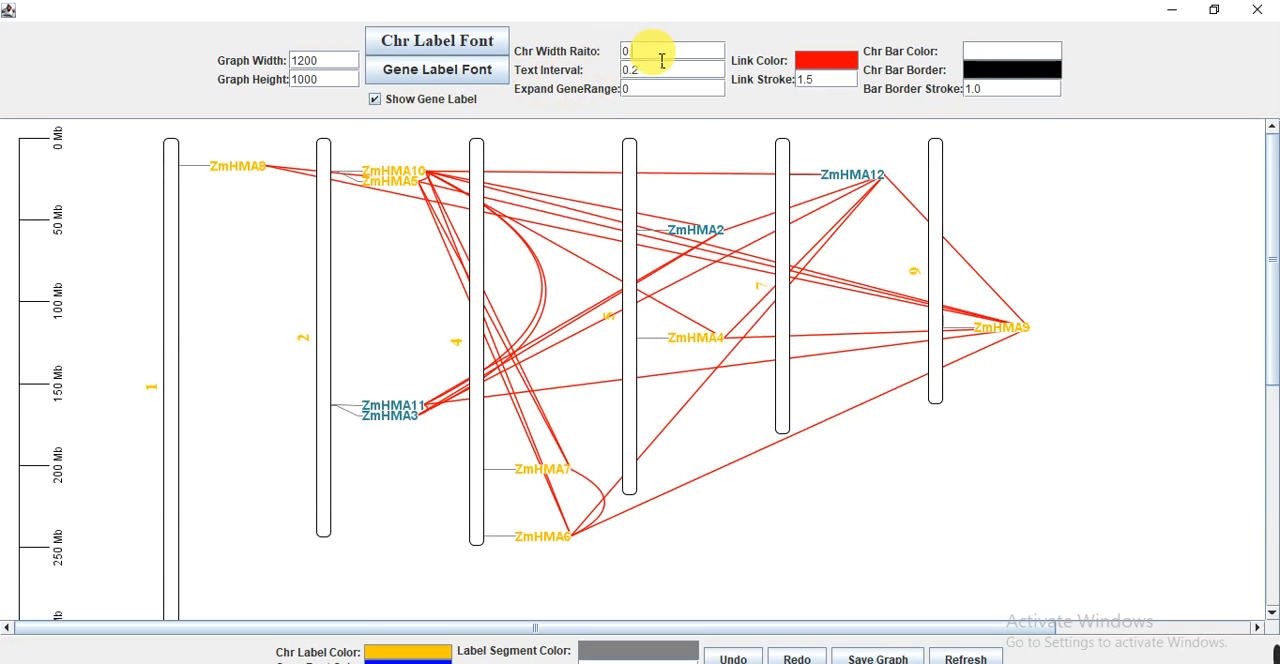
key("Return")
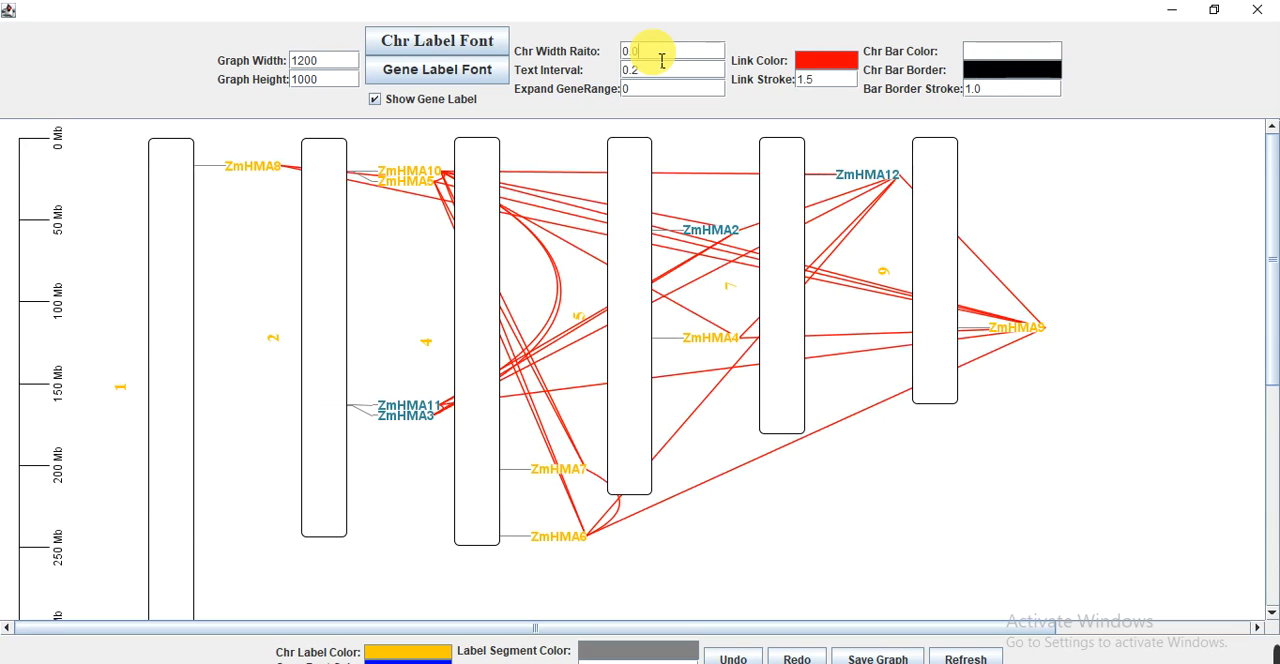
key("Return")
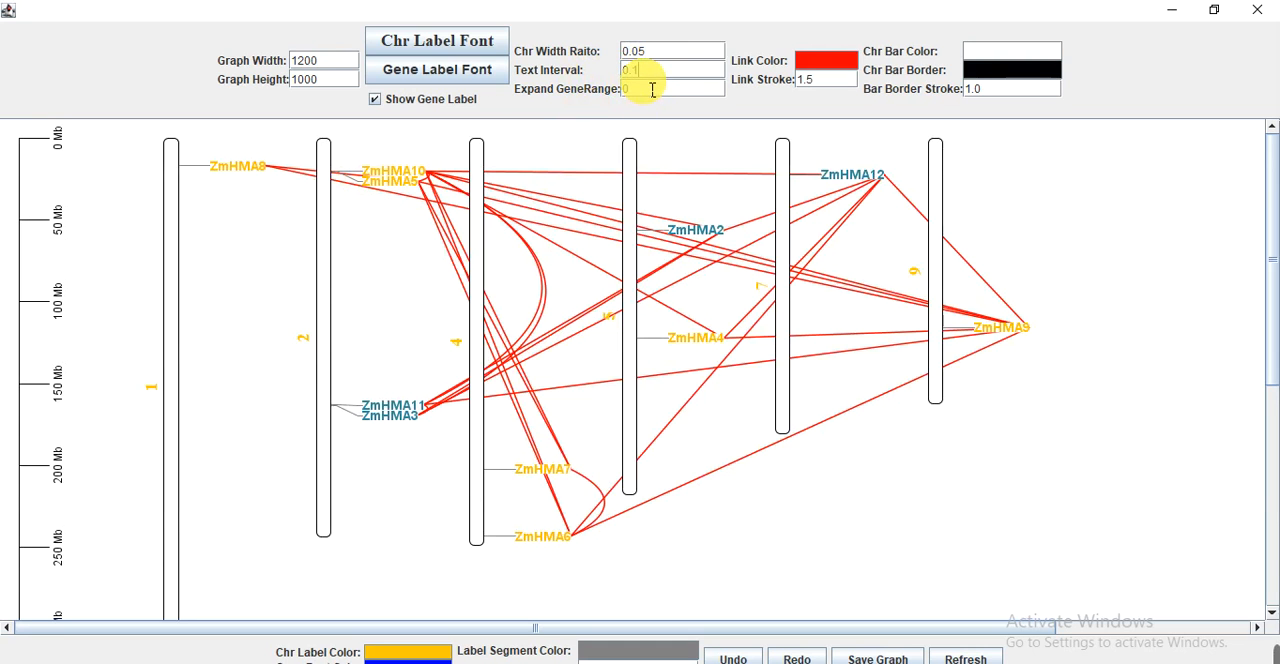
Set the text interval to 0.1 and the gene range expansion to 1.
key("Return")
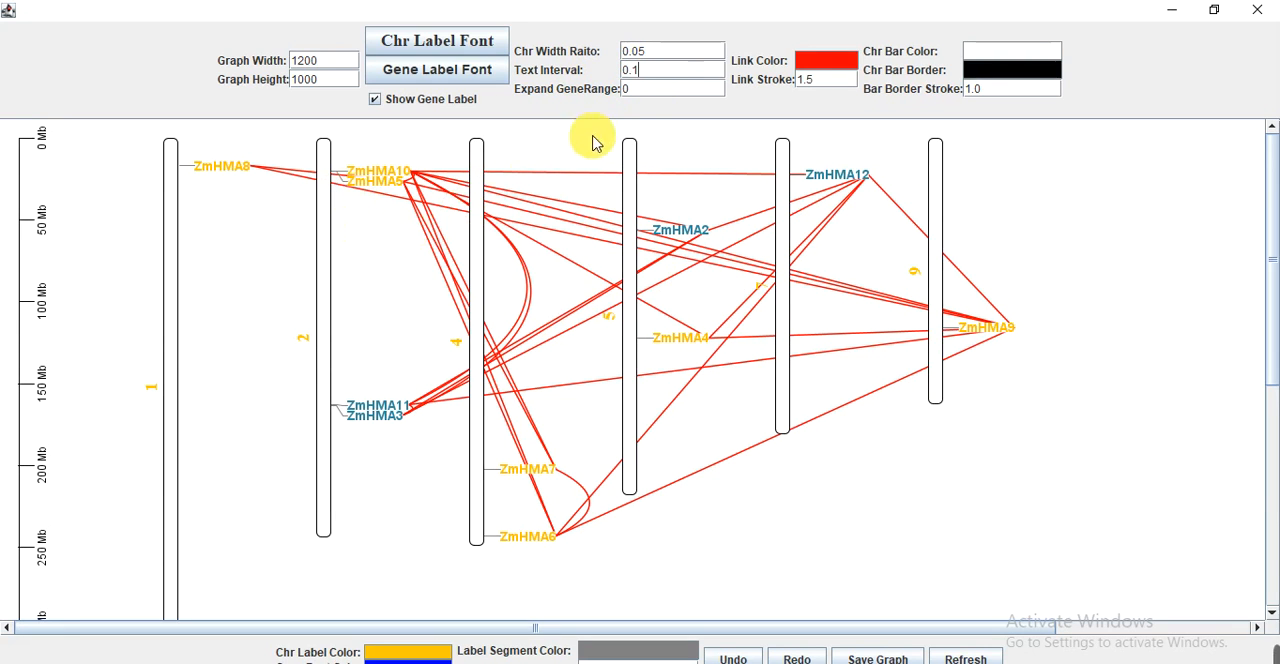
left_click(667, 94)
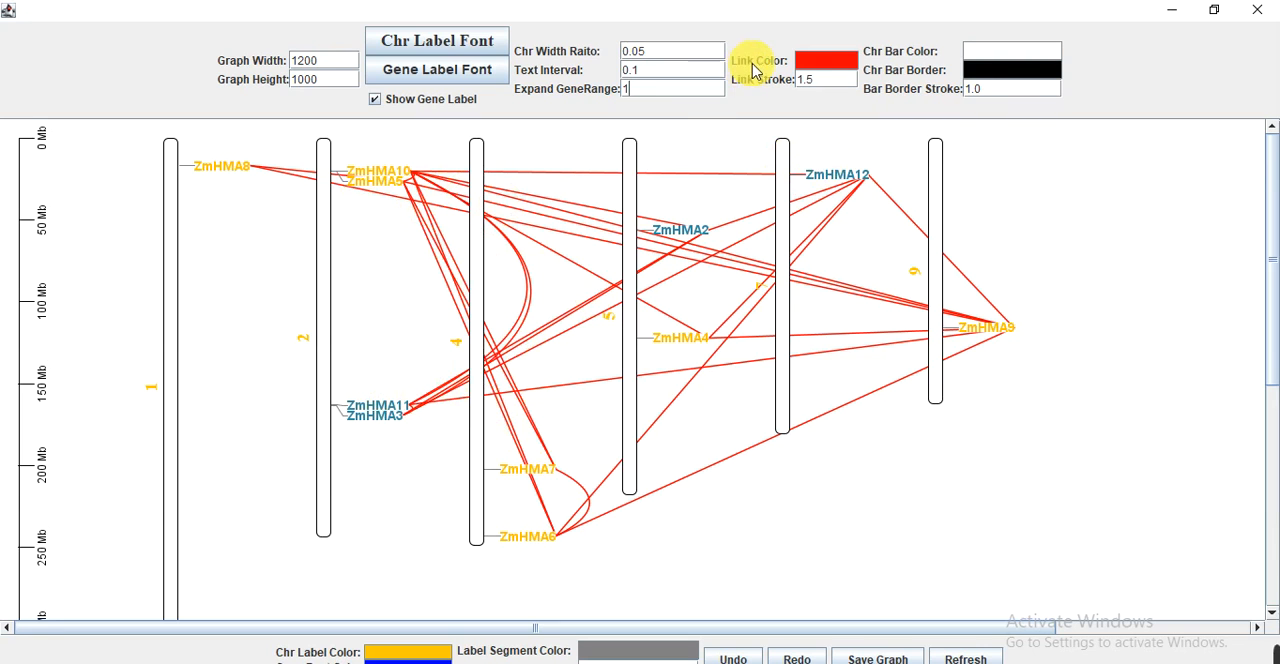
Recolor the gene links dark blue (#000099) and set their stroke to 2.
left_click(828, 62)
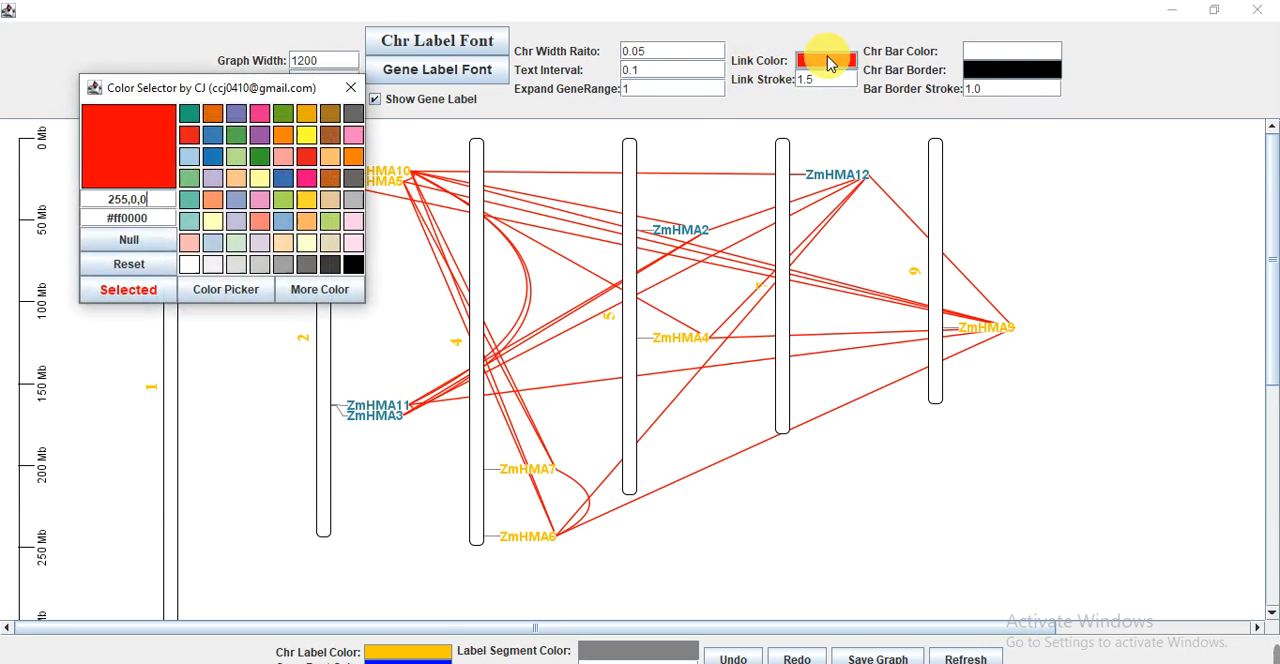
left_click(318, 290)
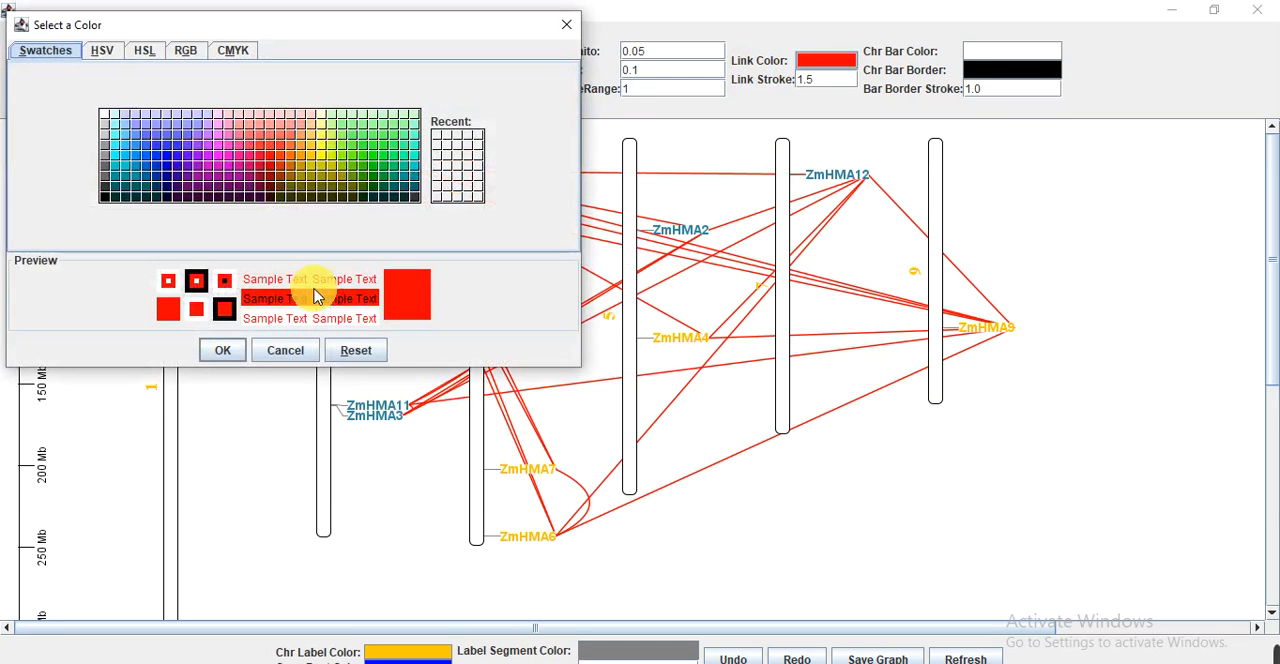
left_click(166, 176)
left_click(222, 340)
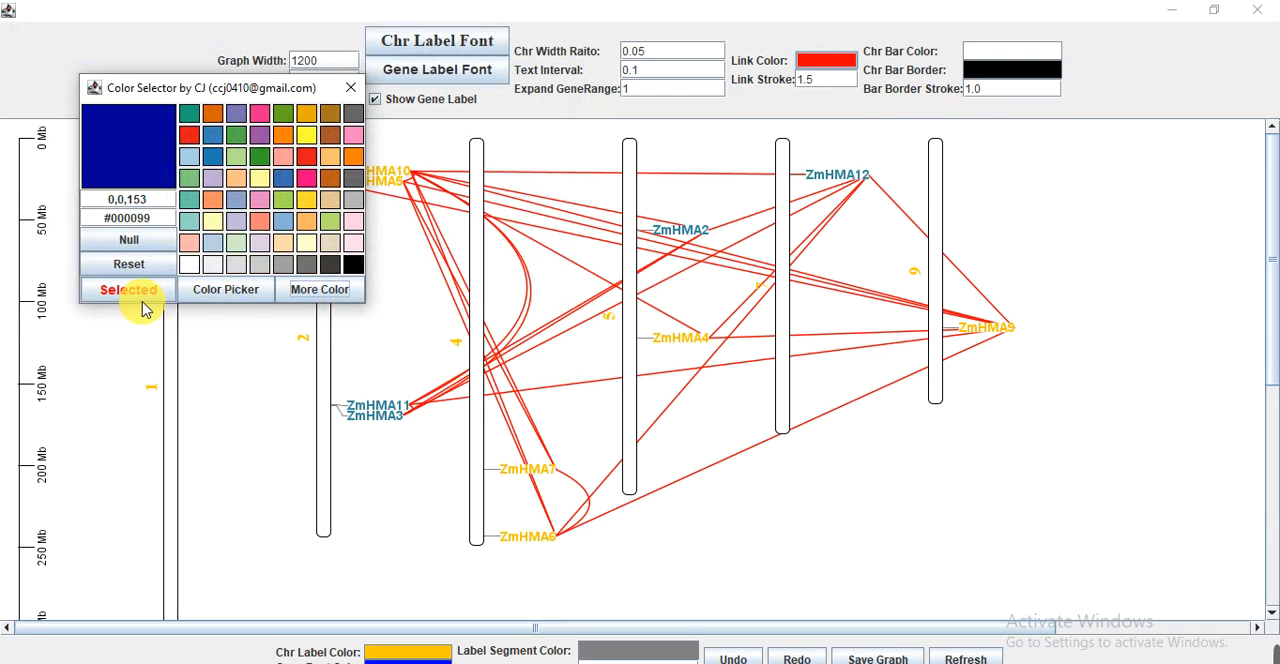
left_click(132, 290)
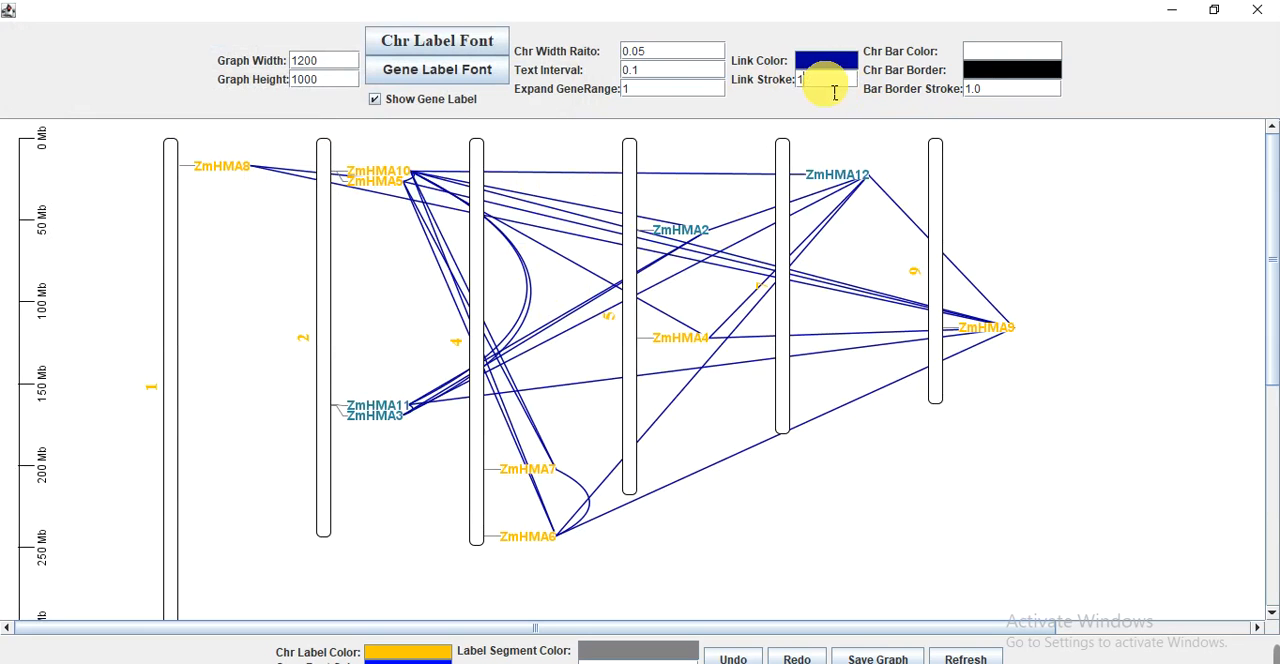
key("Return")
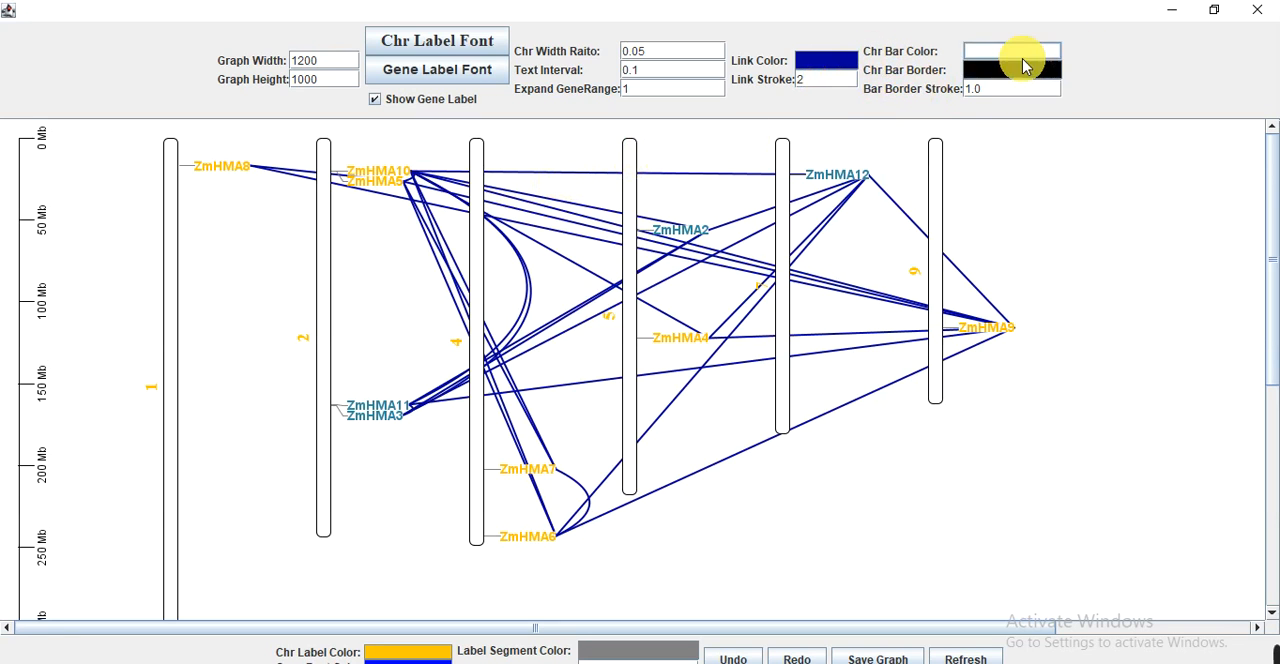
Fill the chromosome bars with a pale purple color.
left_click(1007, 57)
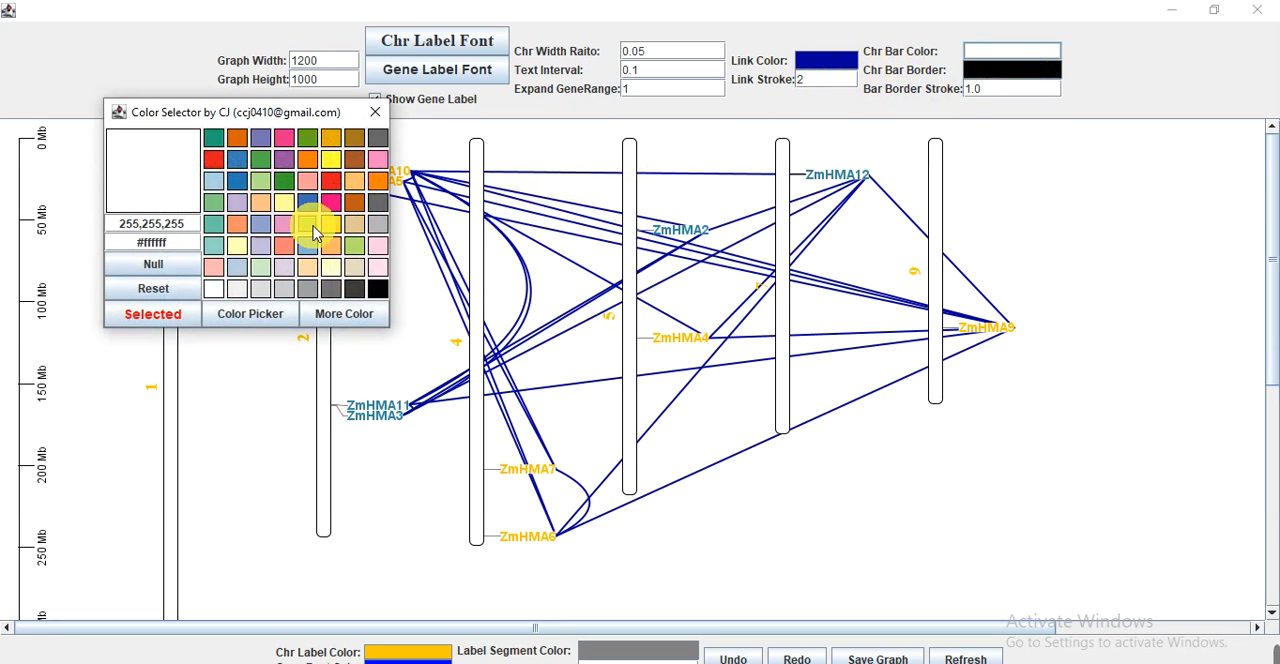
left_click(283, 270)
left_click(160, 312)
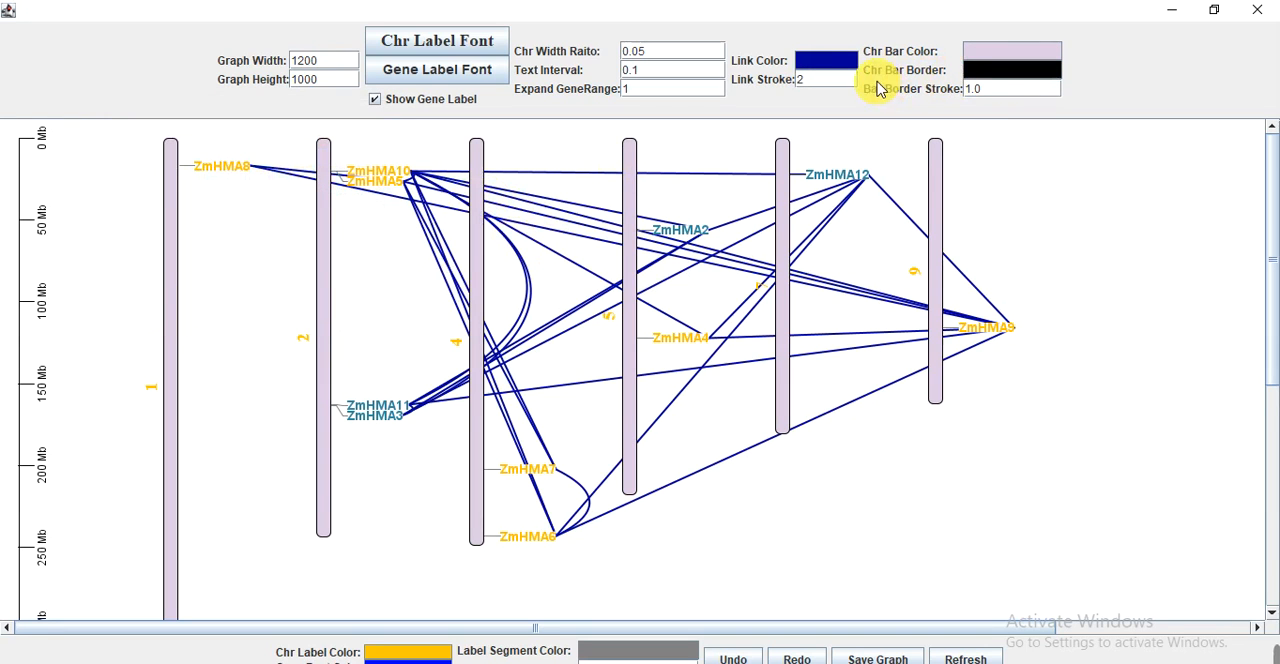
Set the chromosome bar border to green (#7fc97f) with a stroke of 3.
left_click(995, 70)
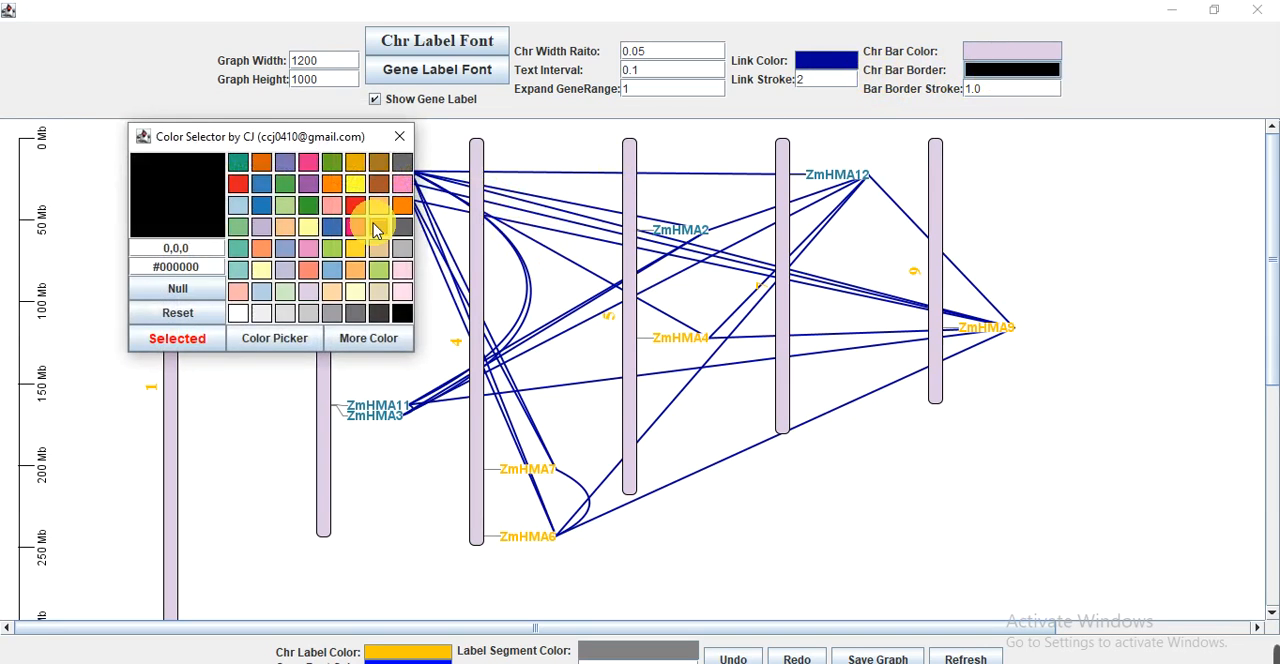
left_click(238, 226)
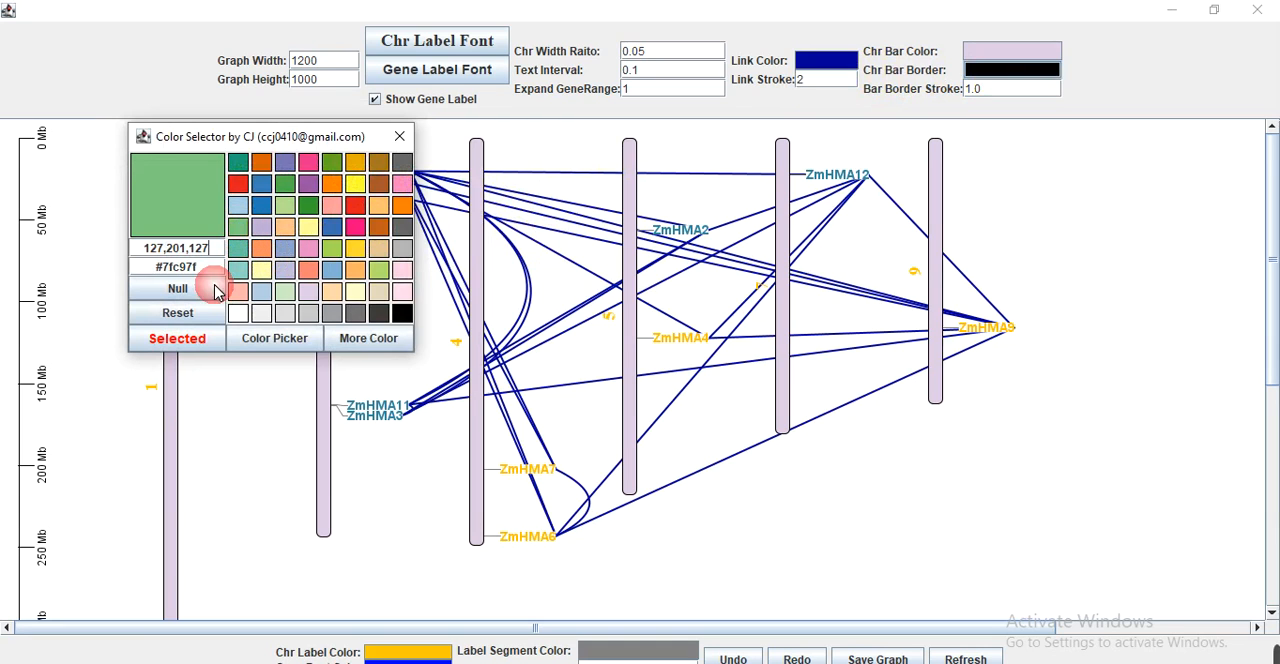
left_click(182, 342)
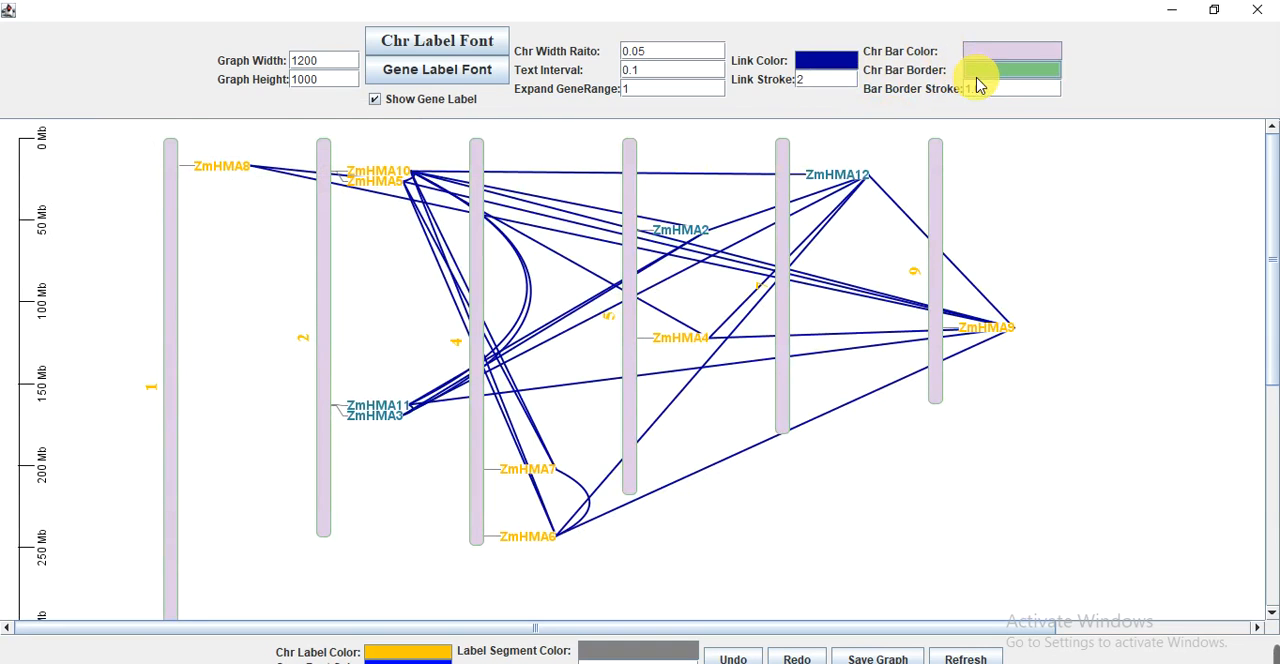
key("BackSpace")
key("BackSpace")
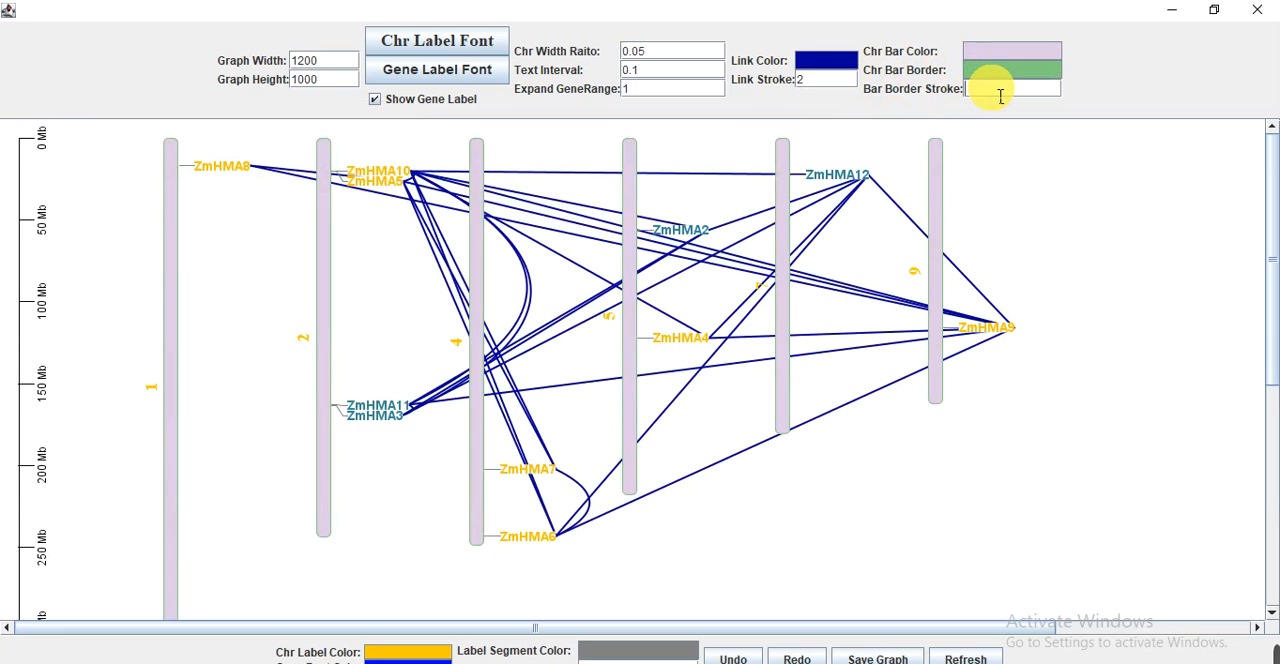
key("Return")
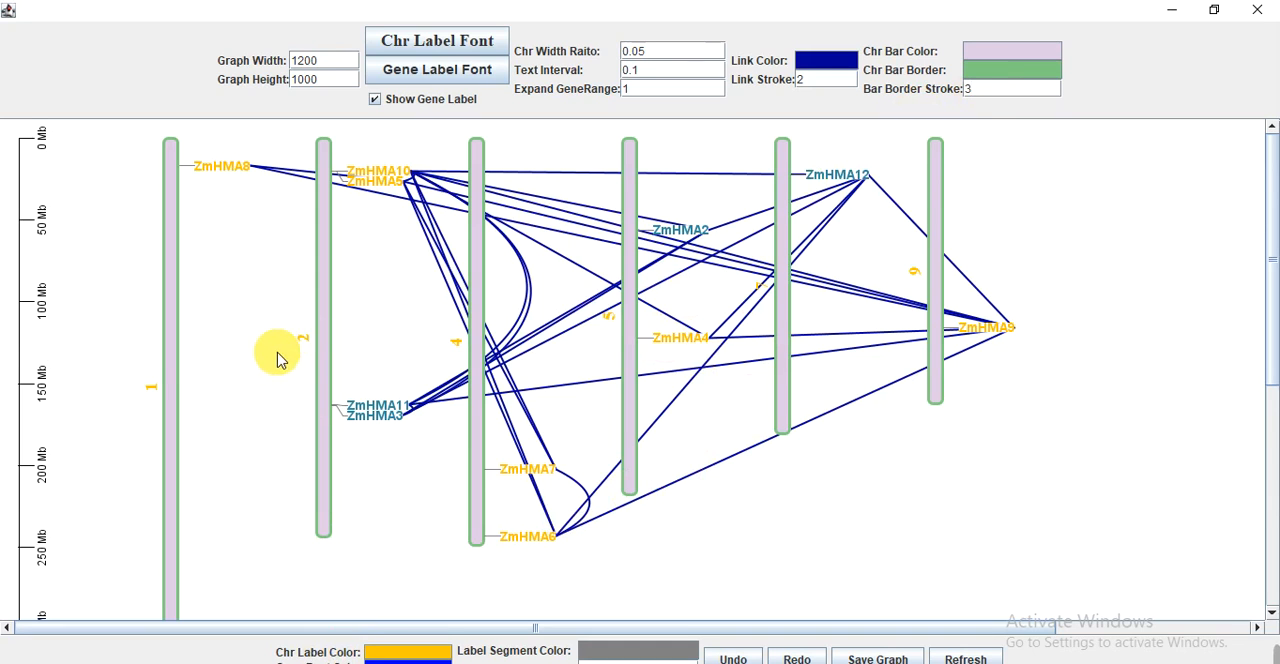
Change the chromosome label color to black (#000000).
left_click(403, 656)
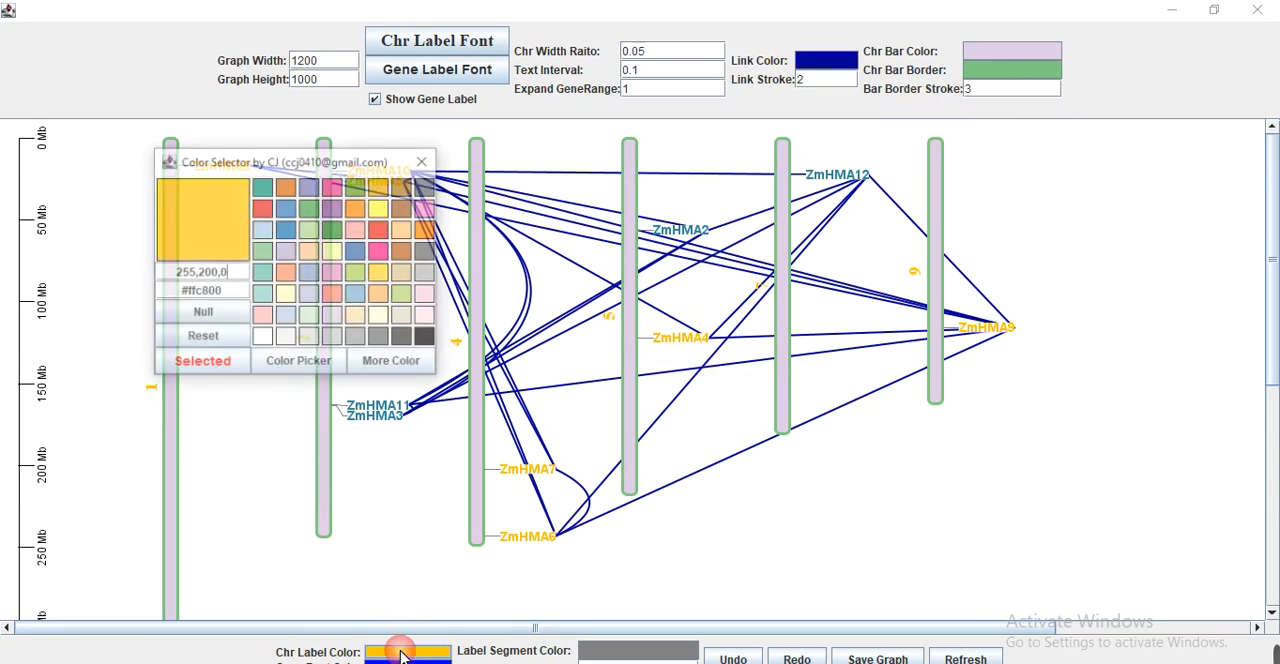
left_click(424, 340)
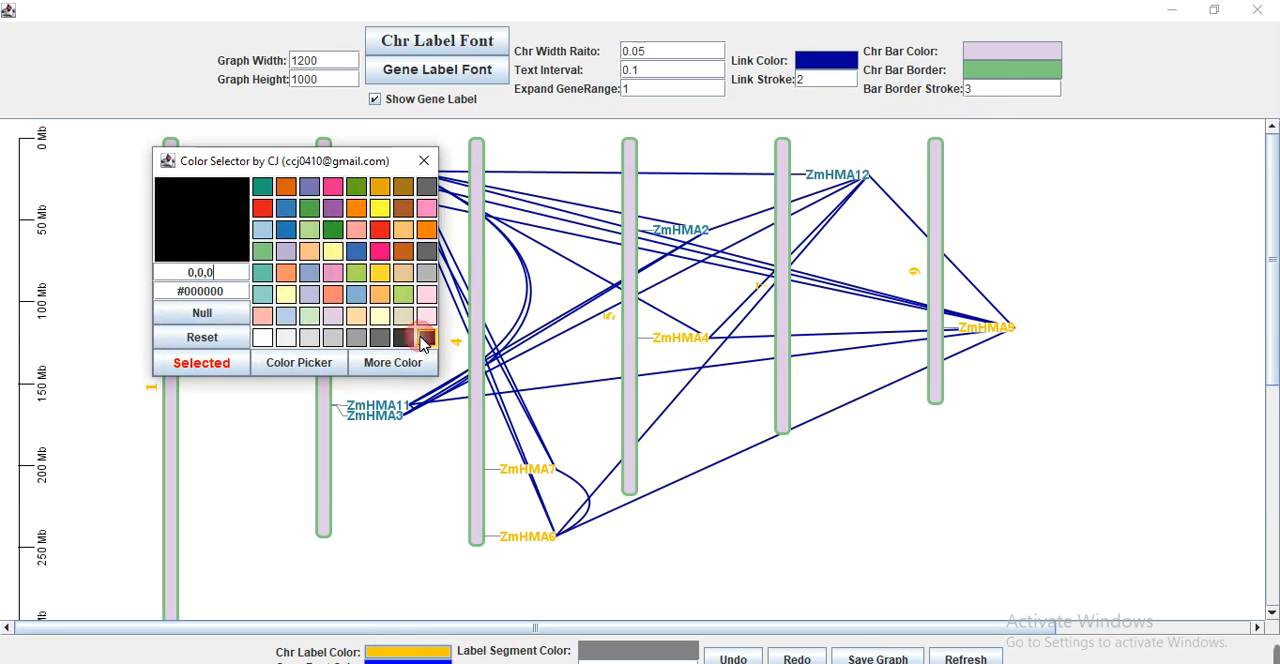
left_click(201, 363)
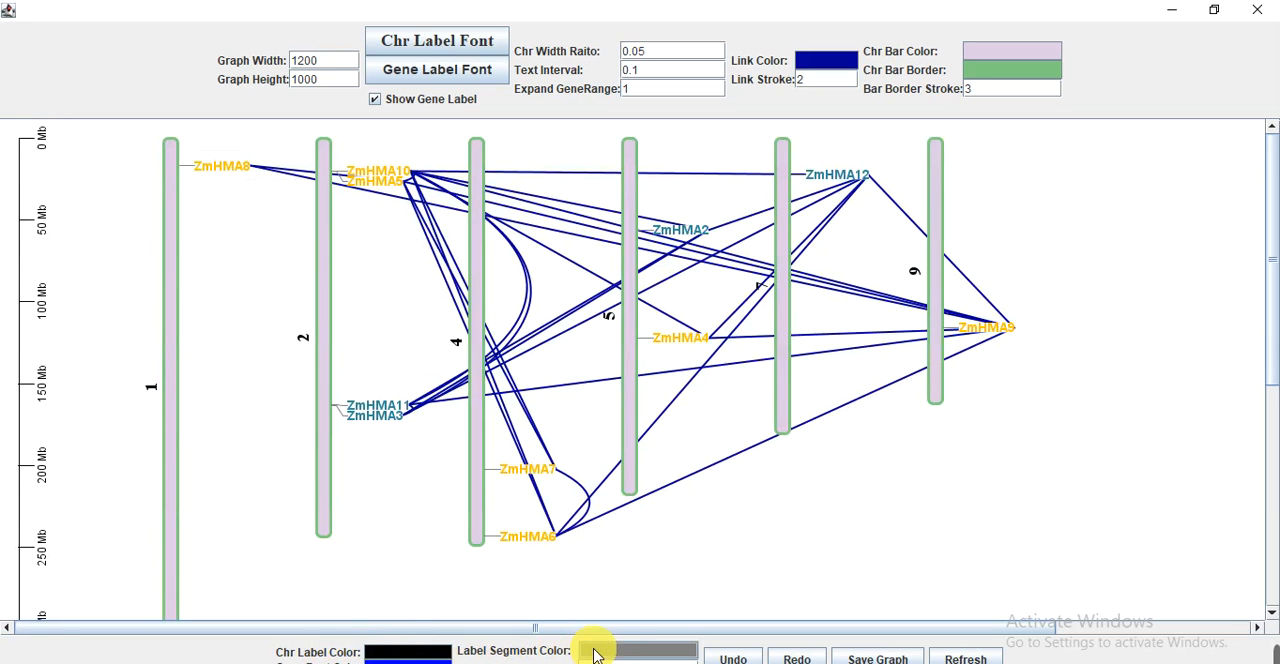
Set the label segment color to blue (#1f78b4) and thicken the segments joining the gene labels to the bars.
left_click(625, 655)
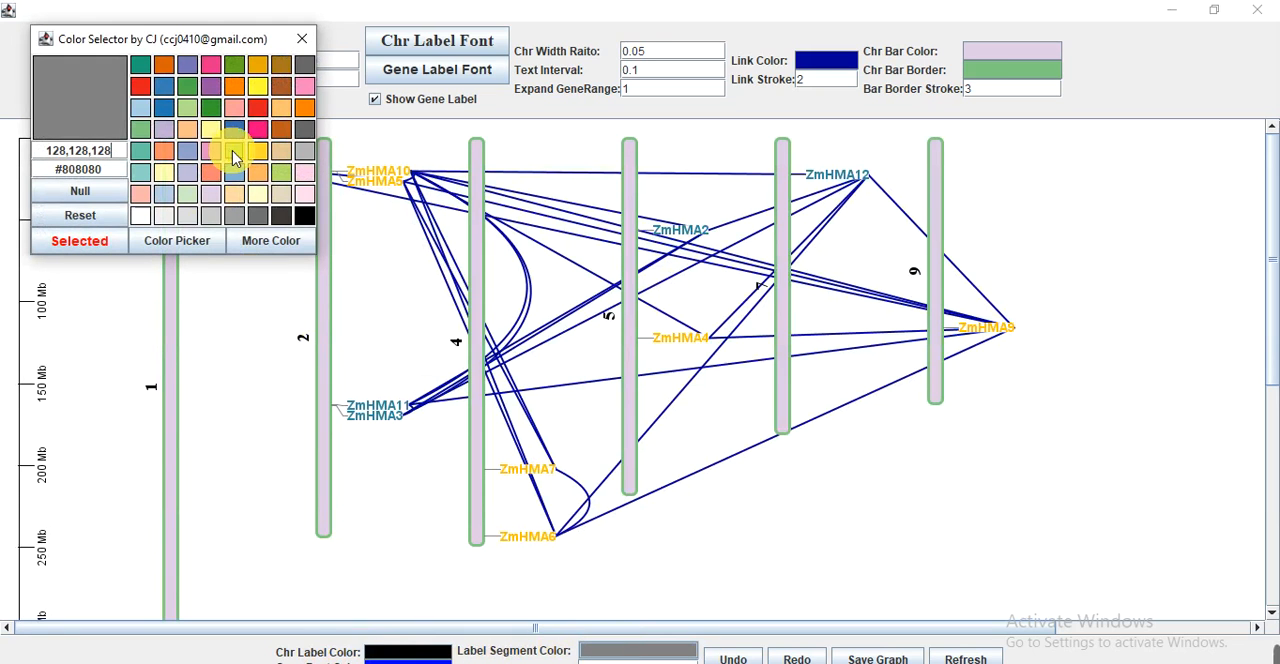
left_click(164, 118)
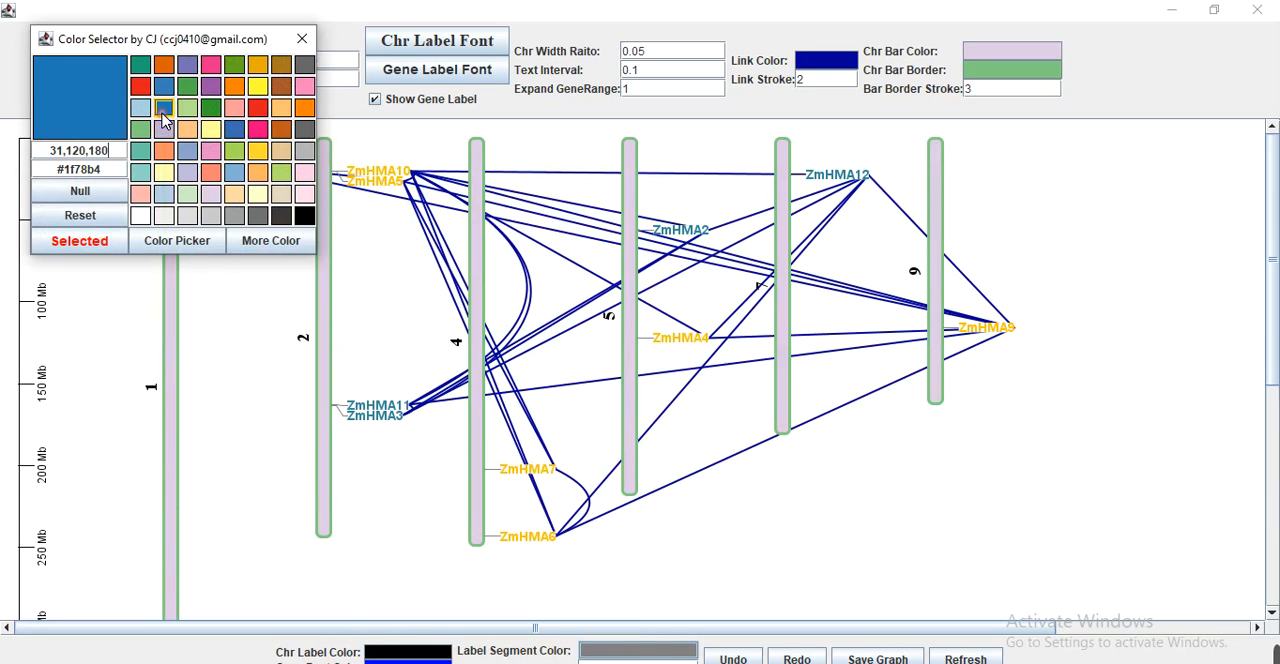
left_click(97, 242)
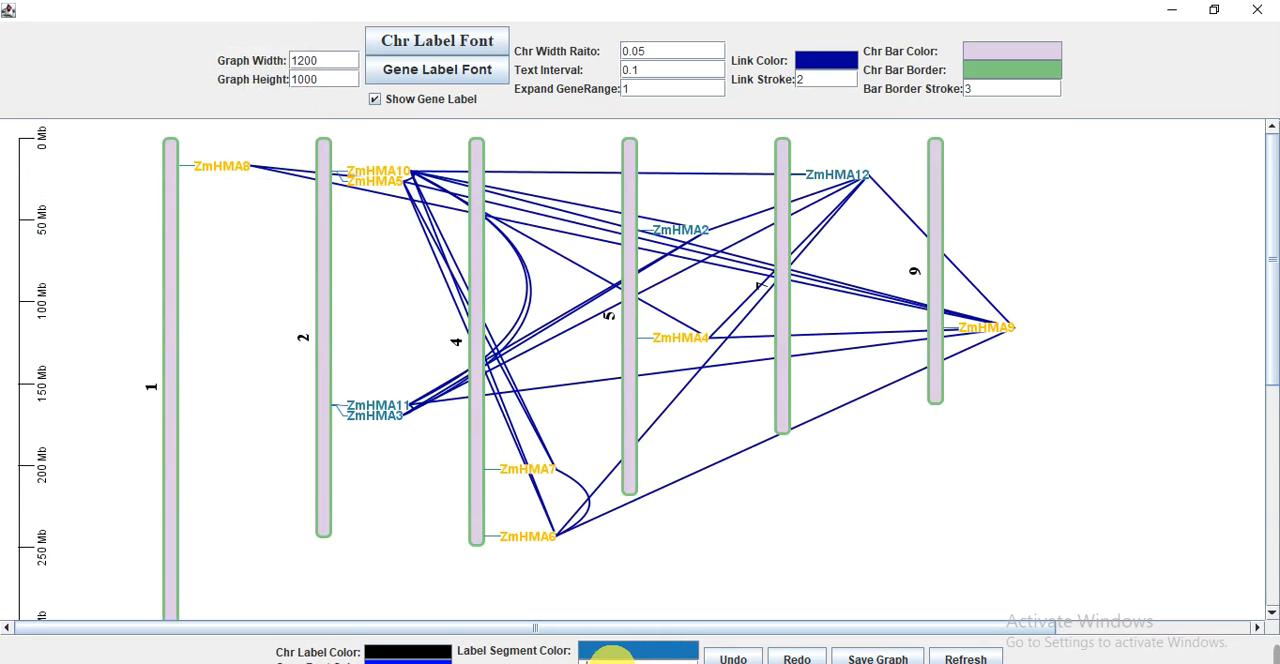
left_click(702, 545)
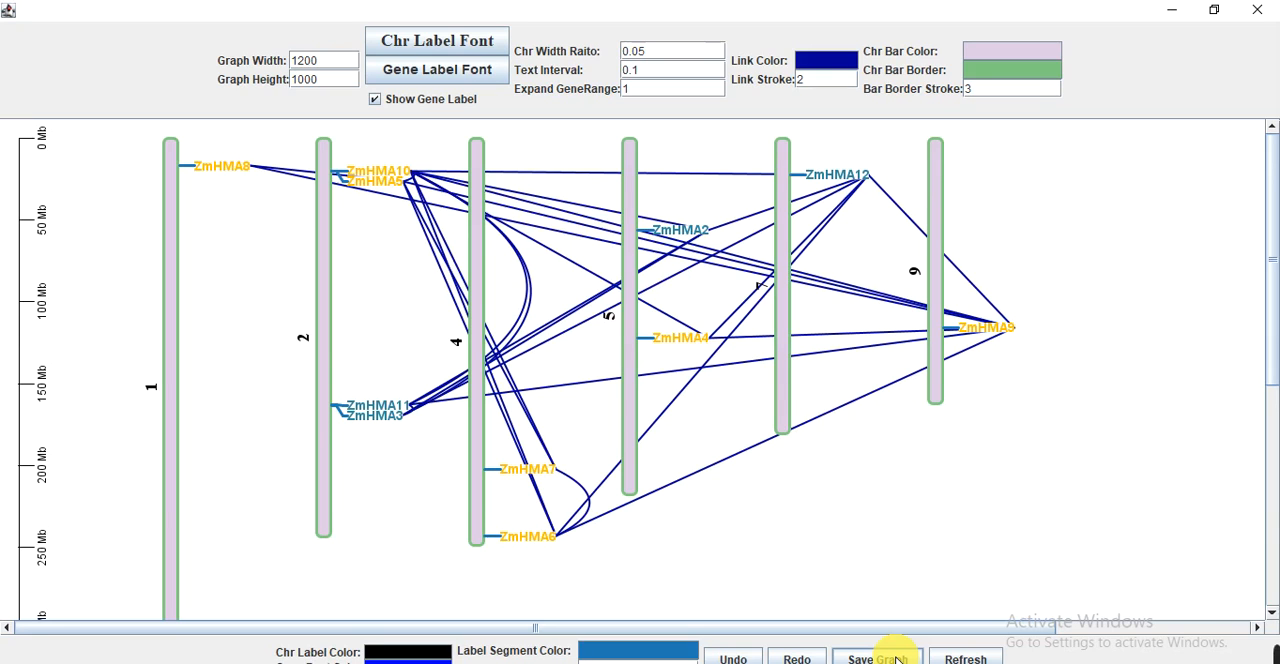
mouse_move(1275, 652)
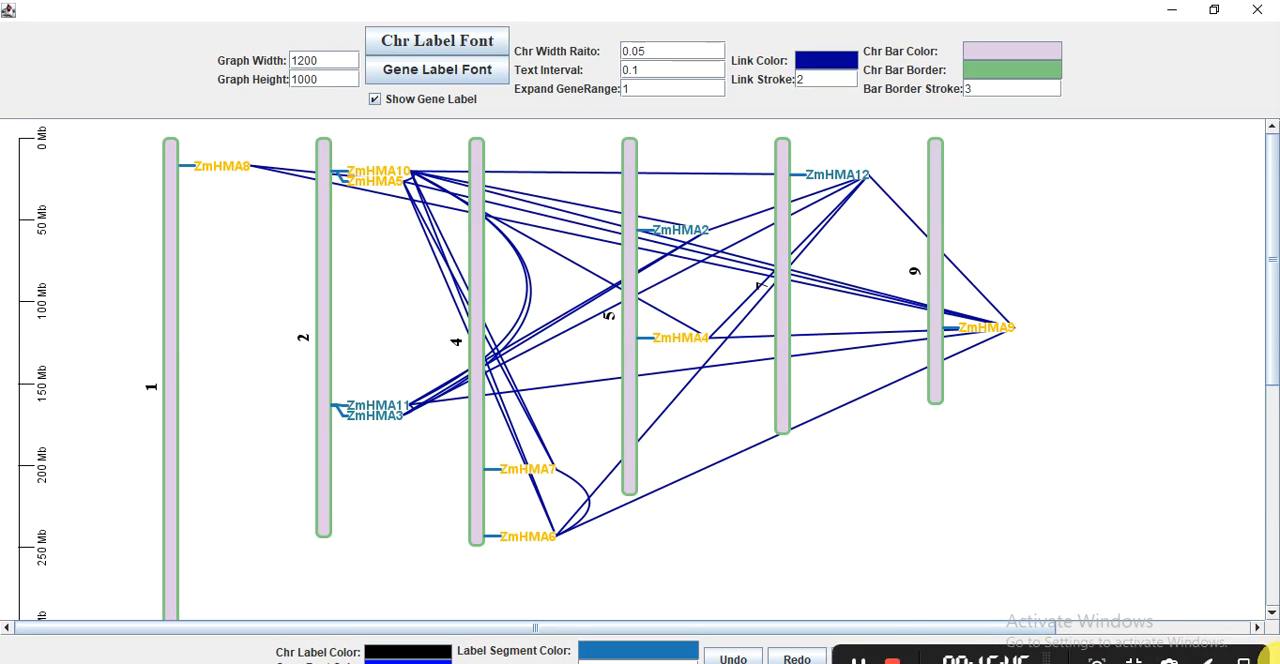